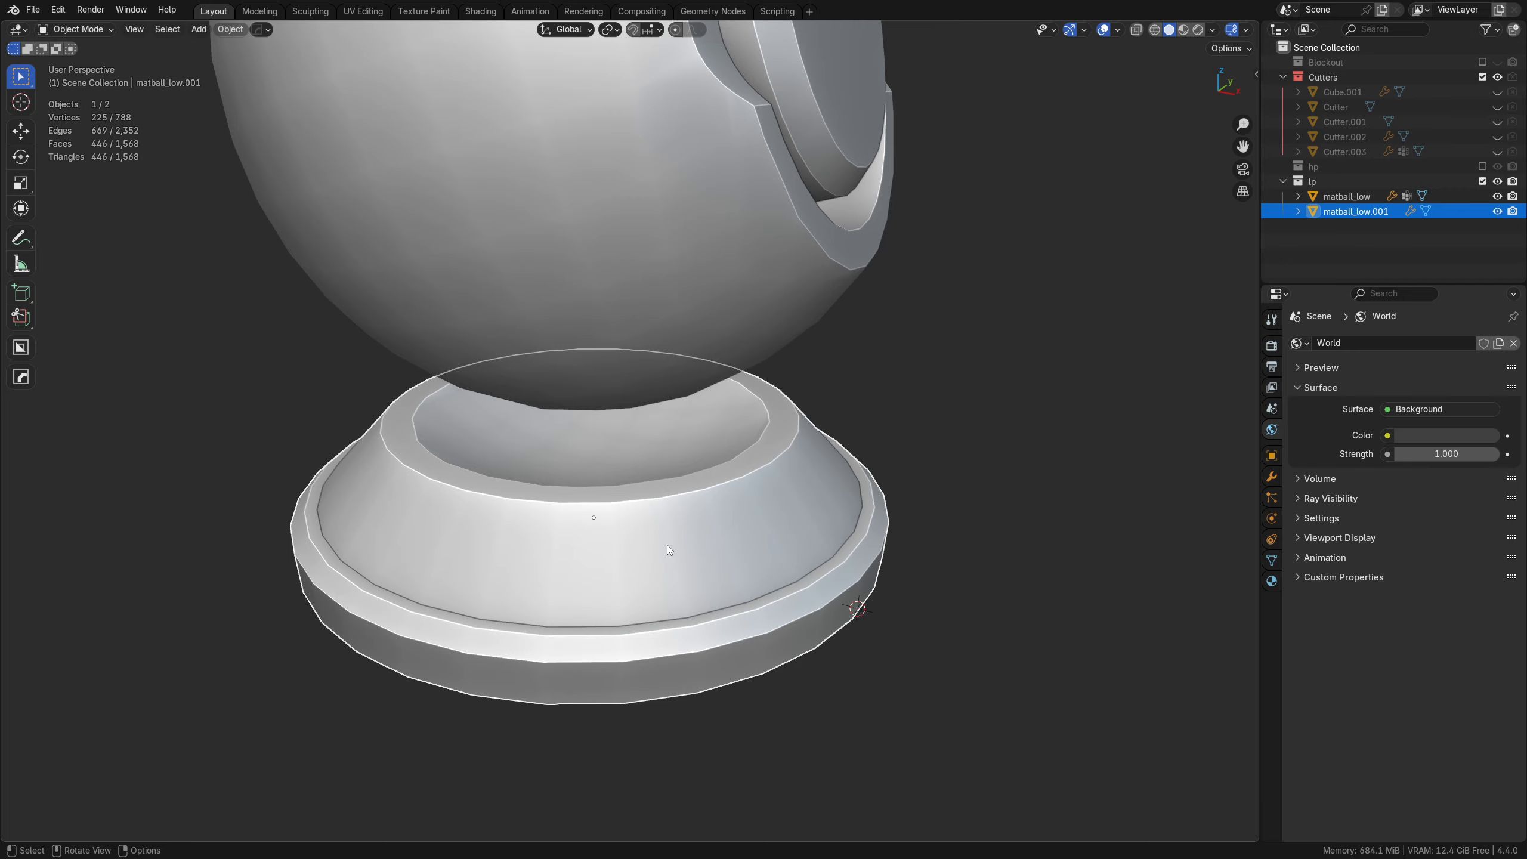
Deselect everything, turn on the wireframe overlay and examine the triangulation of the ball's ring-shaped base
key(shift+w)
key(alt+a)
shift+middle_drag(664, 545, 638, 487)
scroll(638, 488, up, 1)
scroll(639, 492, up, 2)
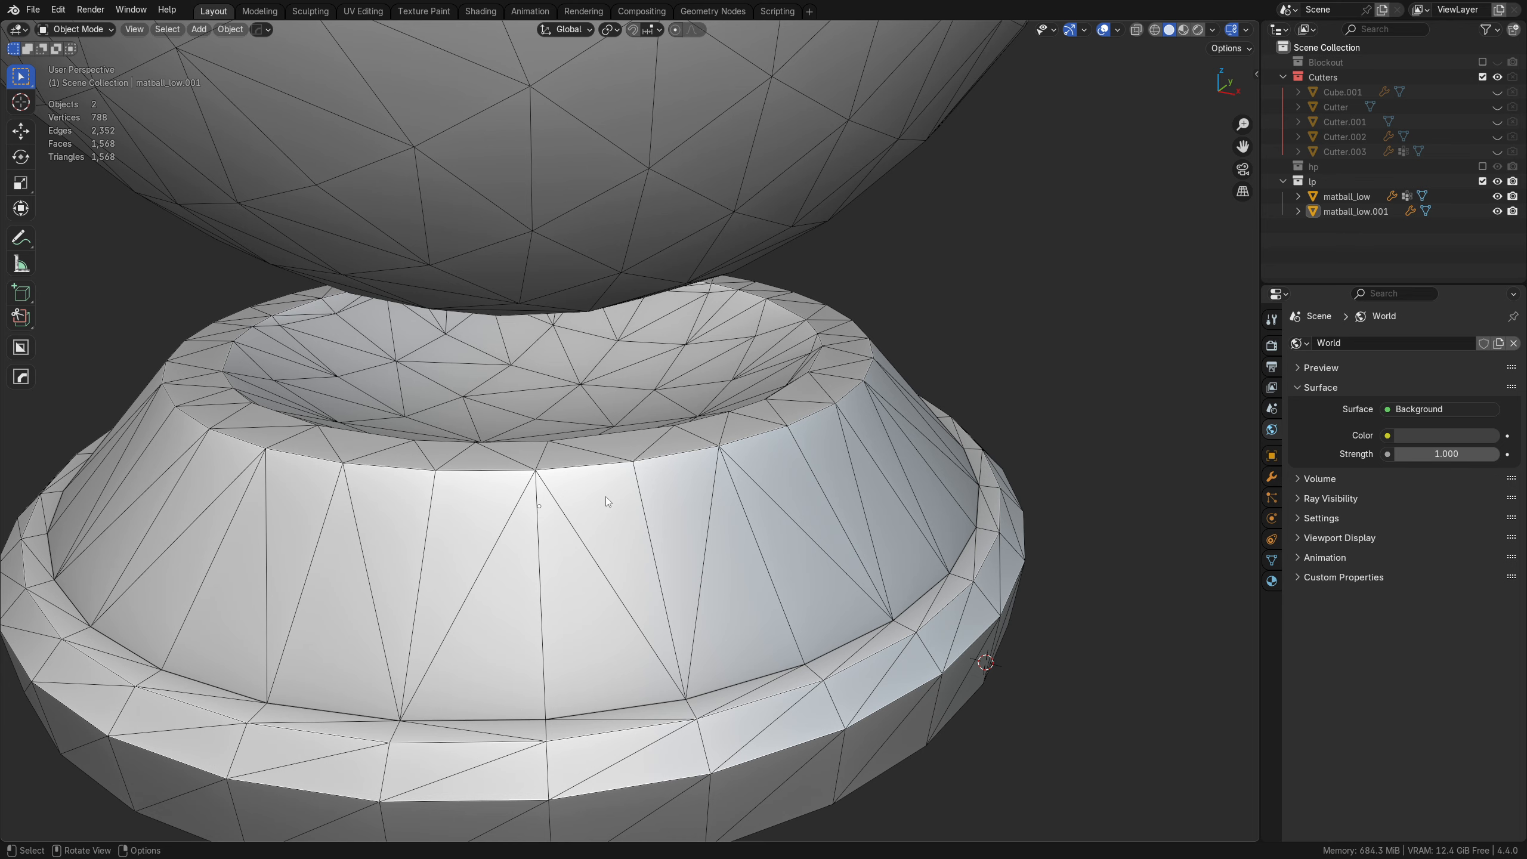
middle_drag(653, 470, 499, 500)
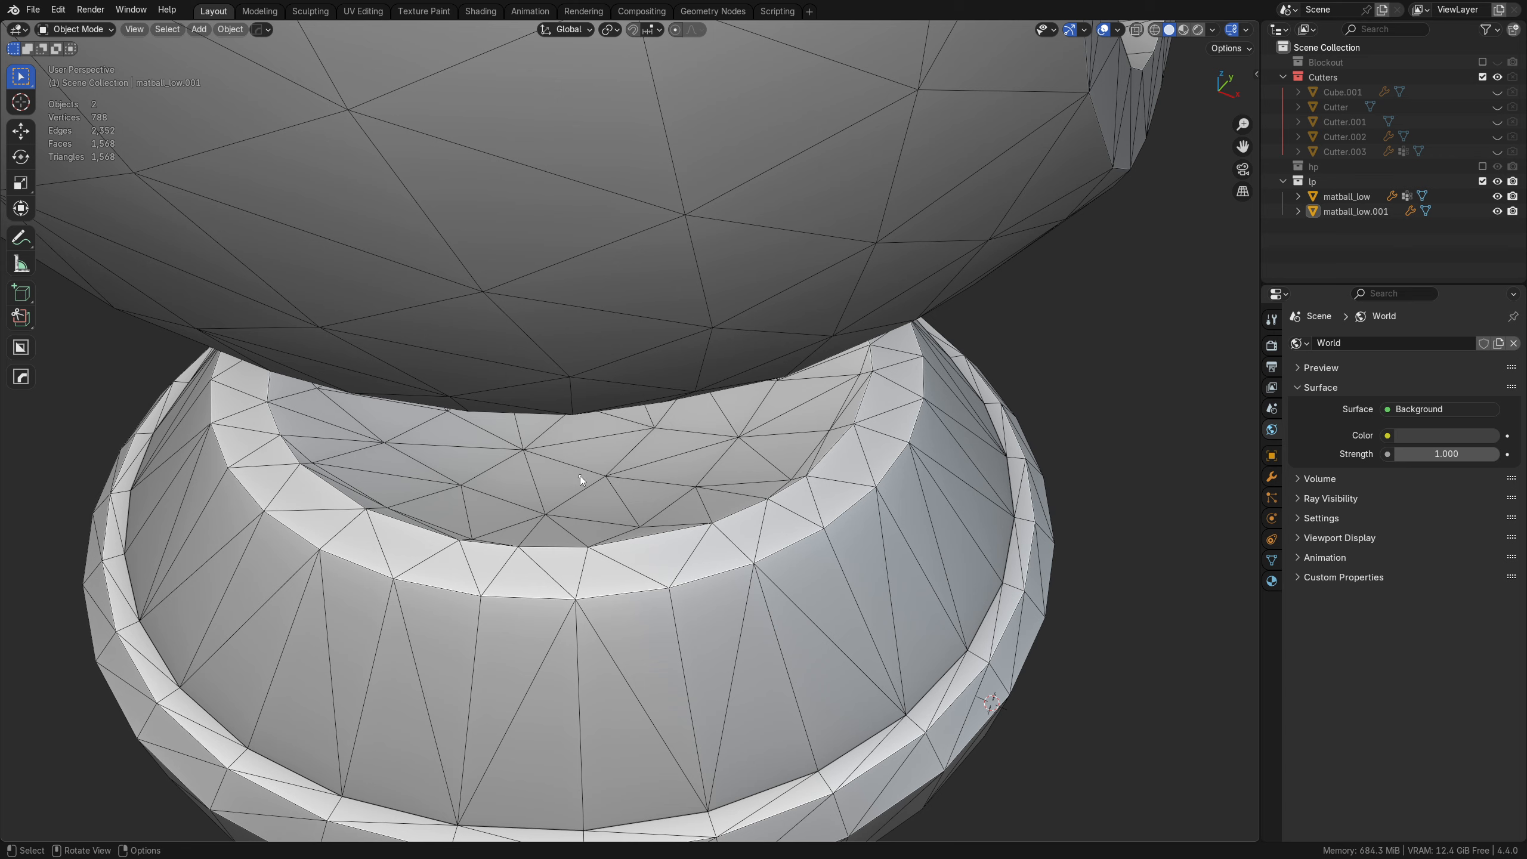
scroll(656, 585, down, 3)
middle_drag(685, 599, 816, 472)
right_click(687, 488)
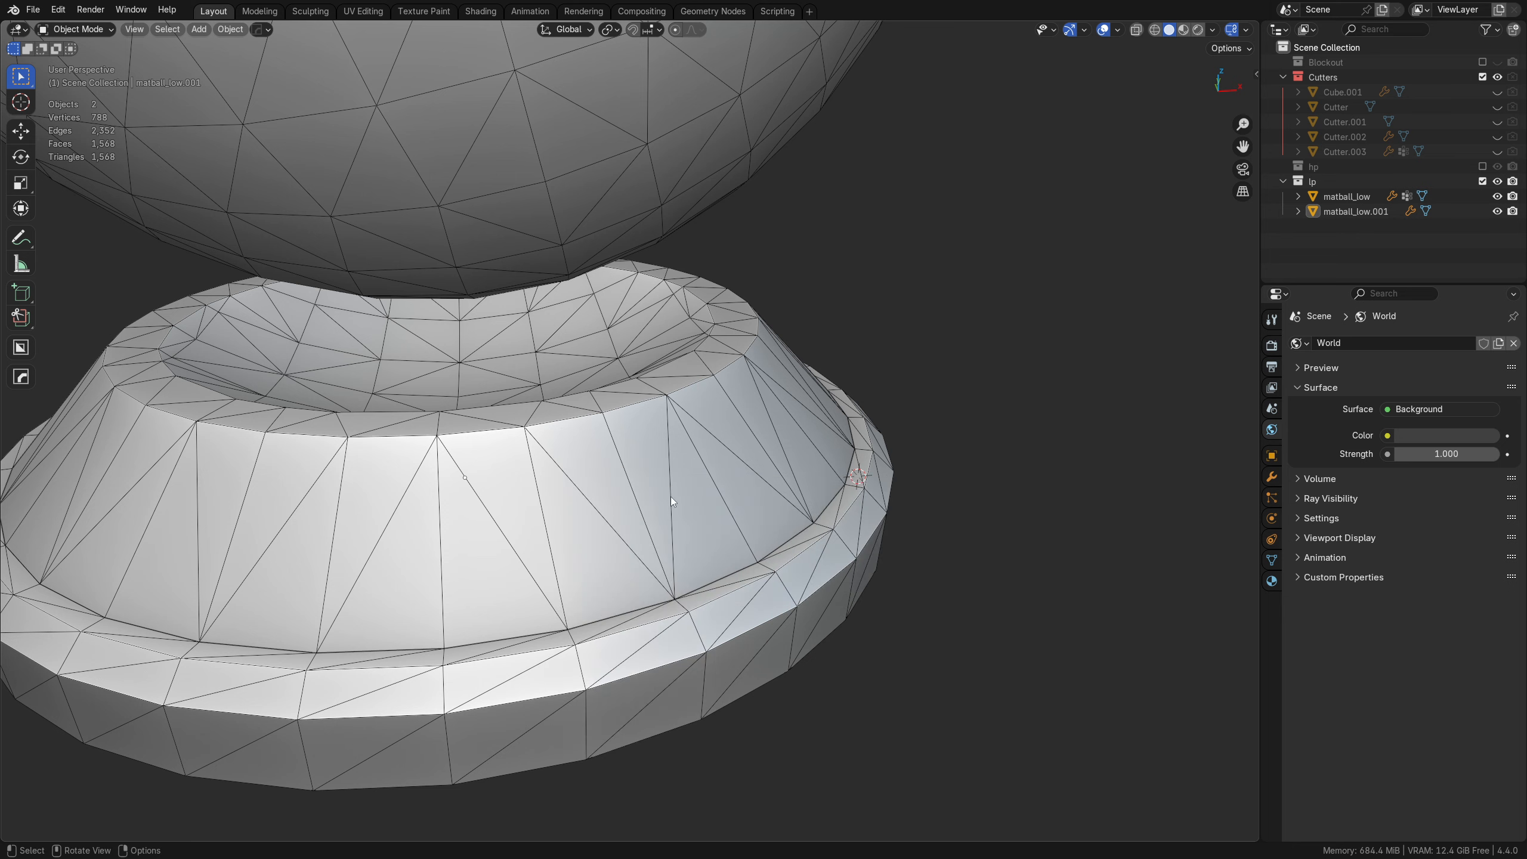
scroll(660, 502, down, 2)
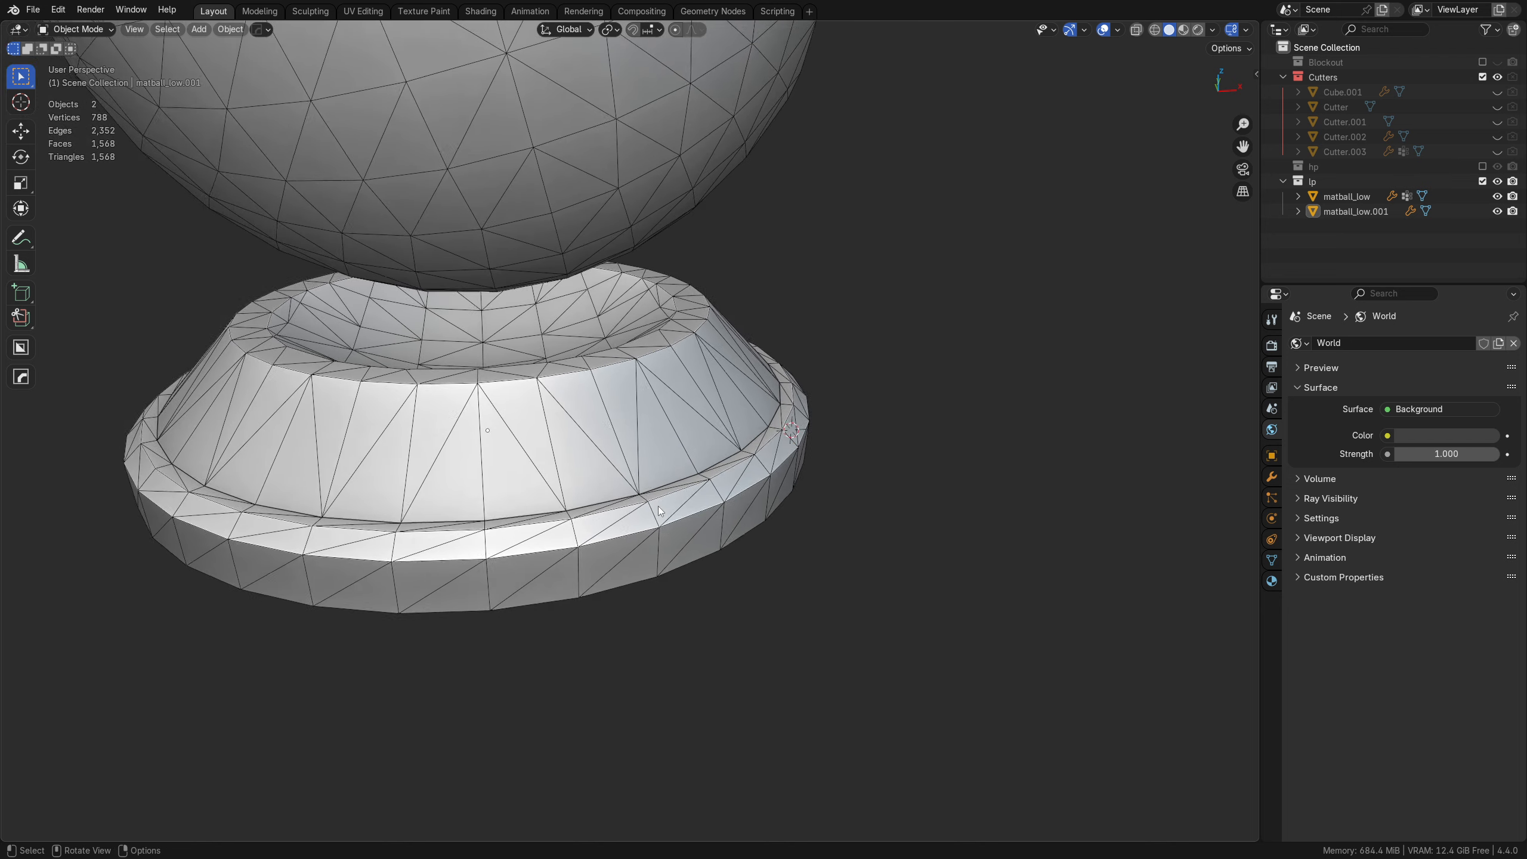
scroll(652, 496, up, 3)
Show the base object's modifiers and enter mesh editing in face selection, with one face of the sloped wall selected
click(631, 505)
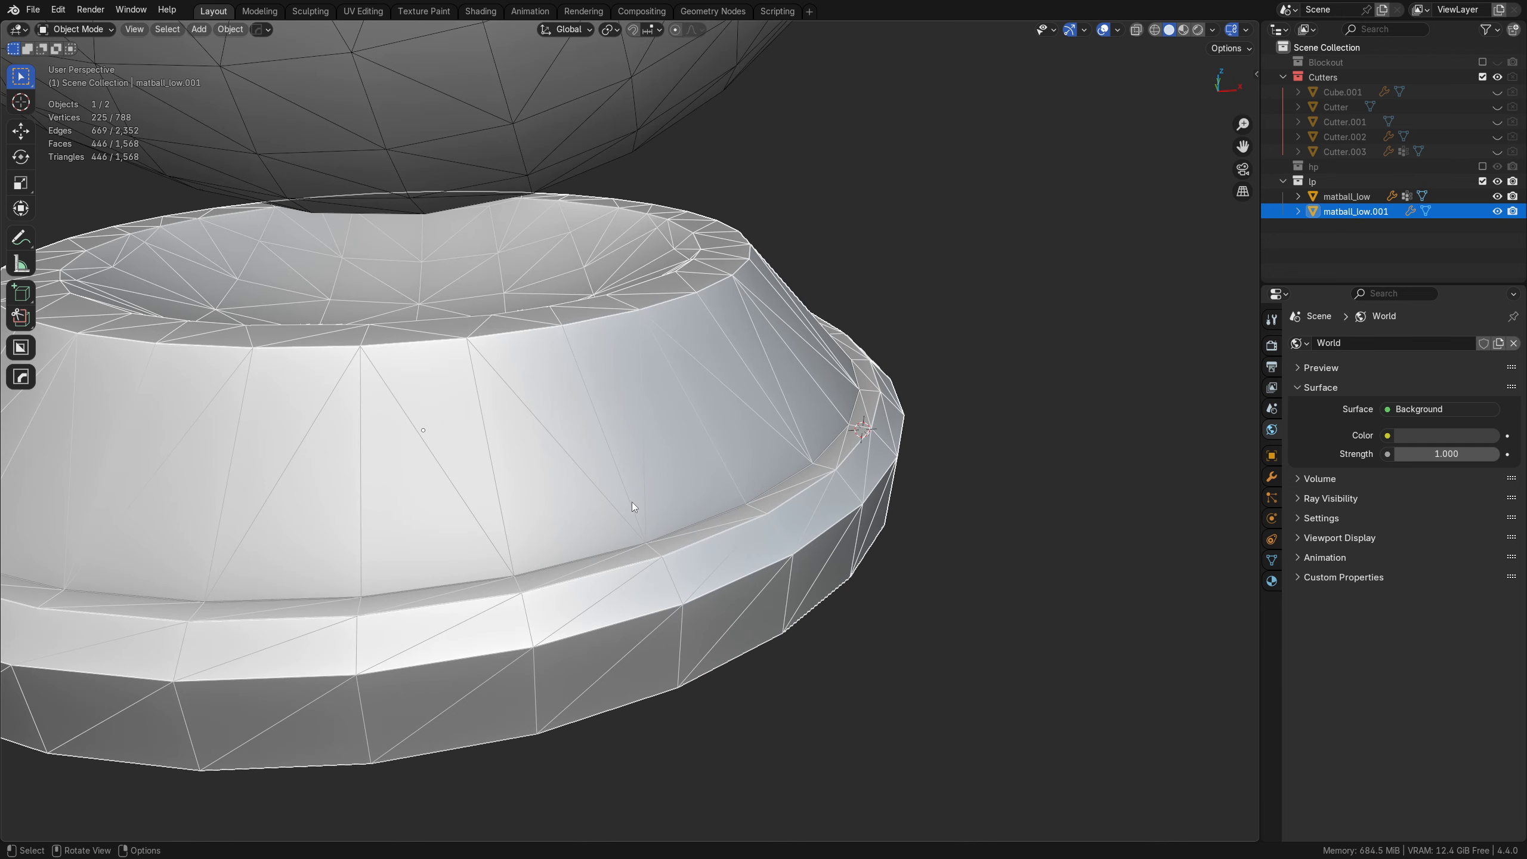
click(1272, 477)
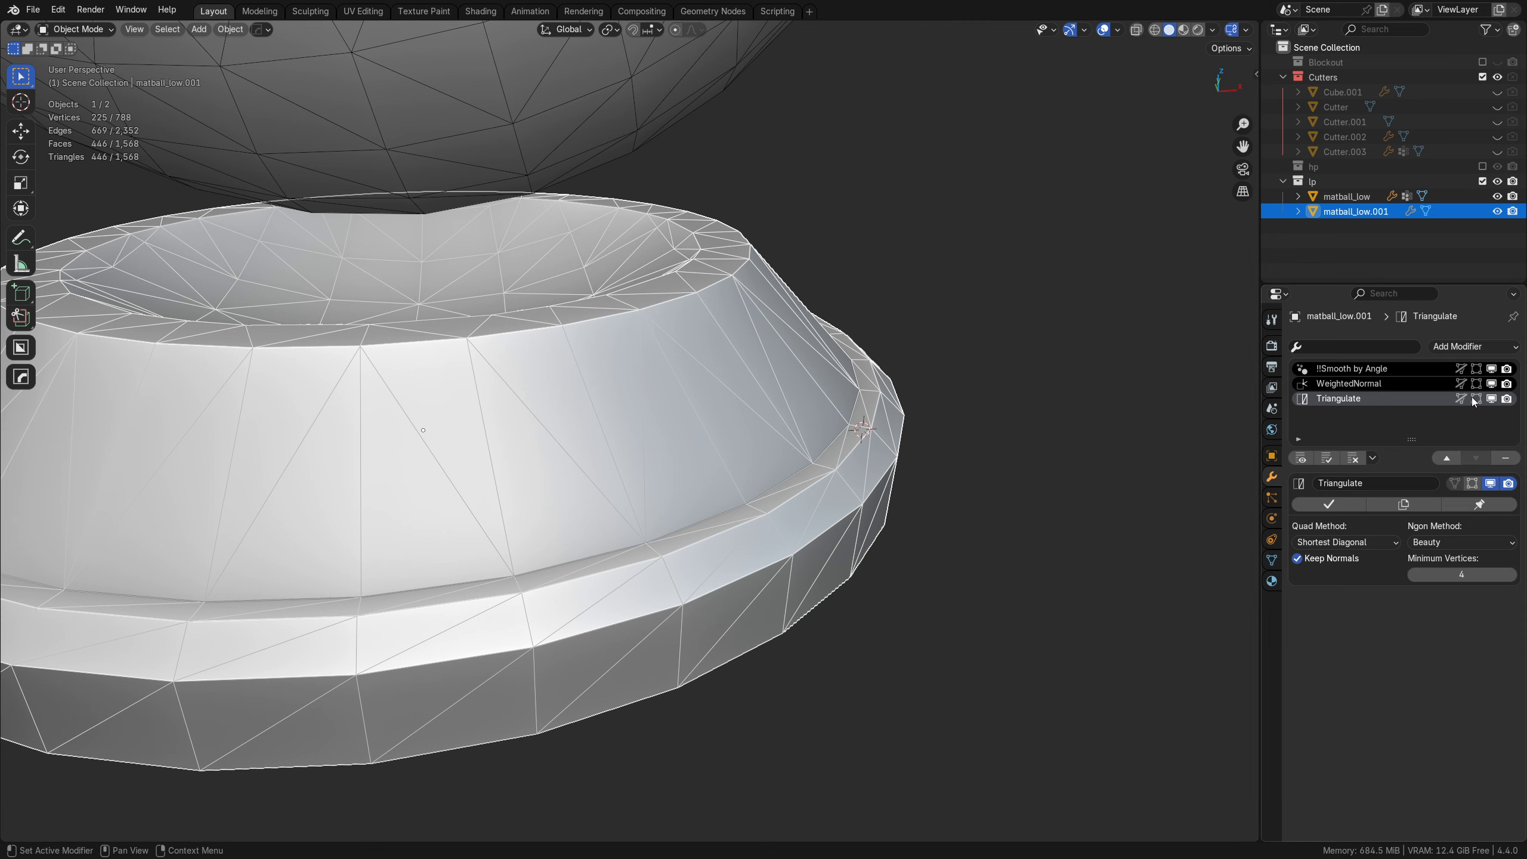
key(Tab)
click(850, 555)
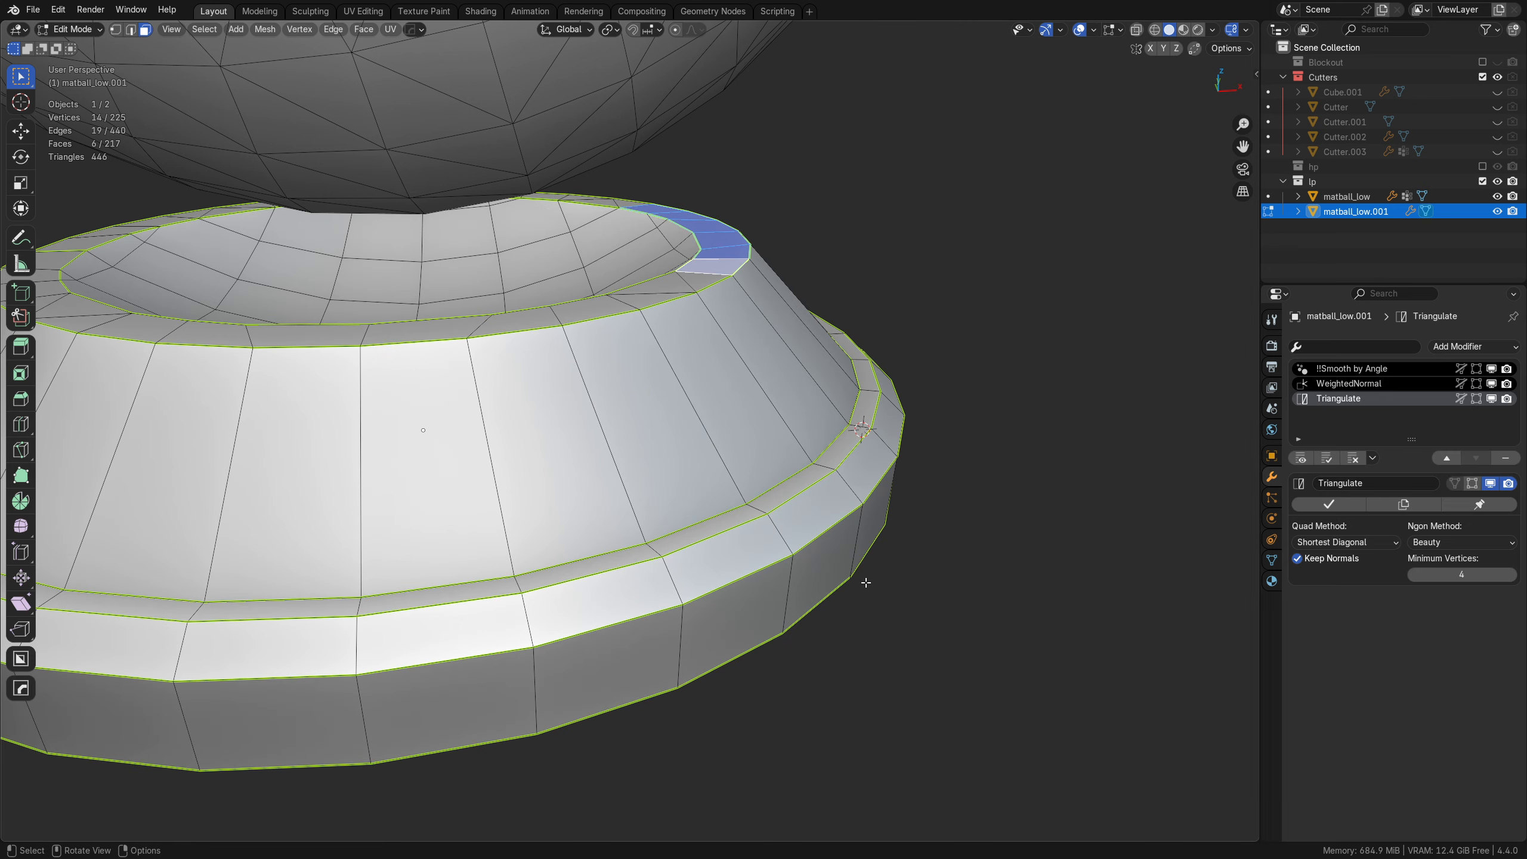
click(667, 485)
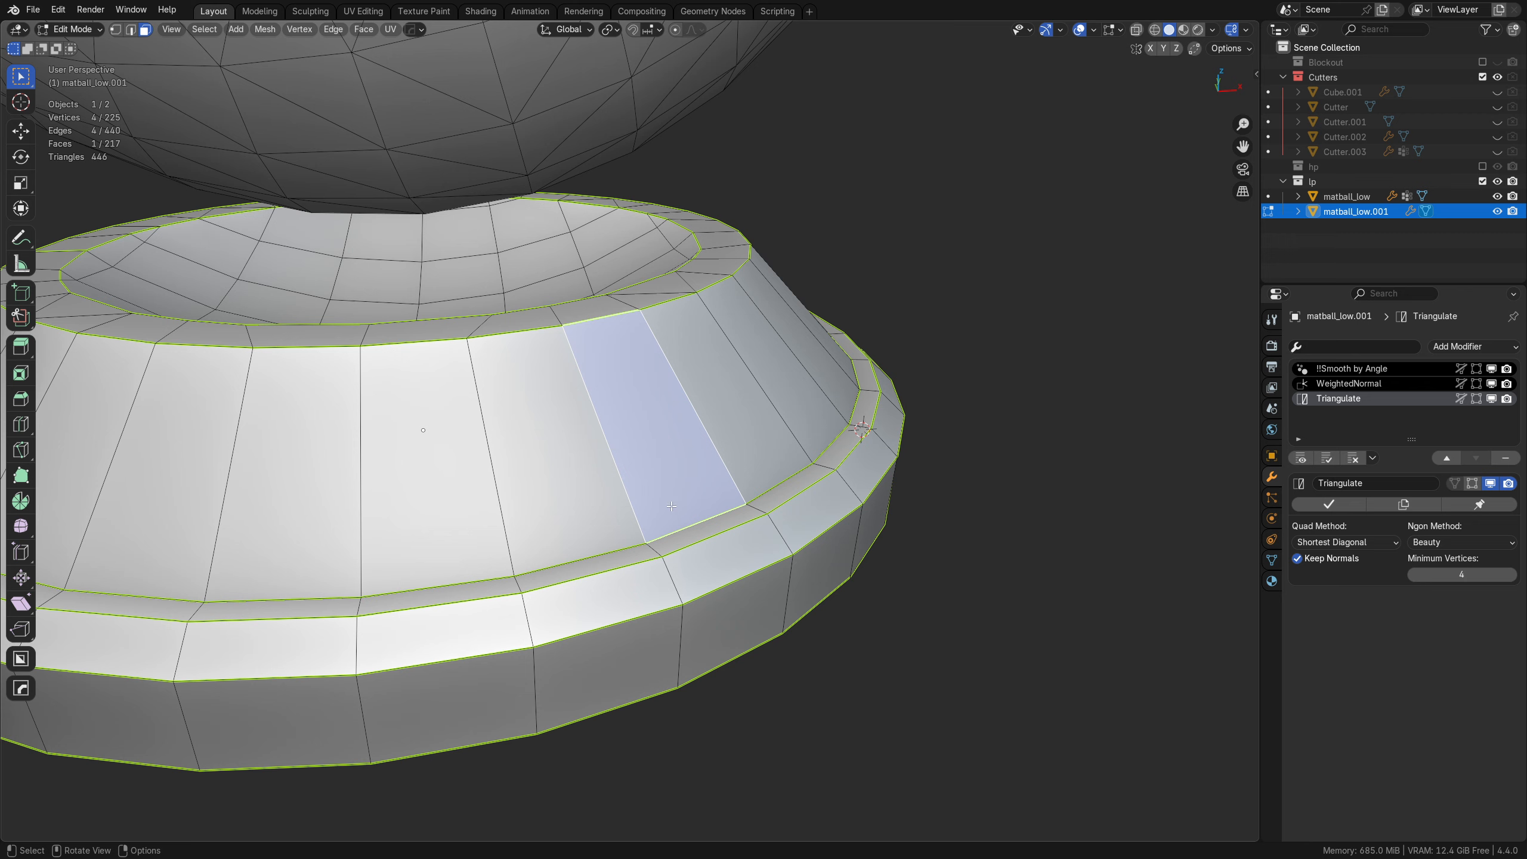
scroll(672, 506, up, 1)
key(Tab)
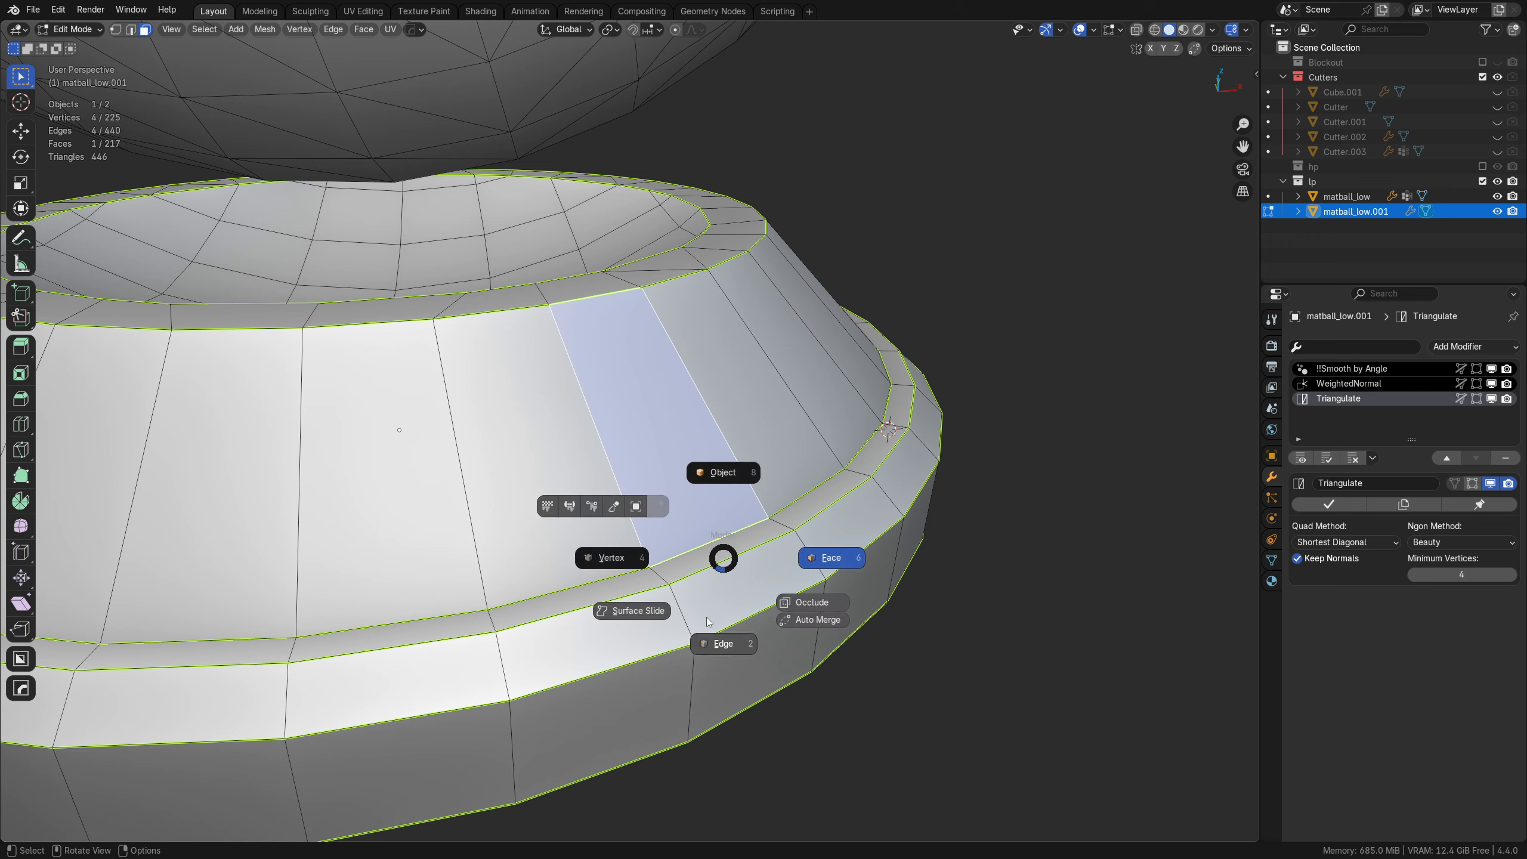
click(833, 558)
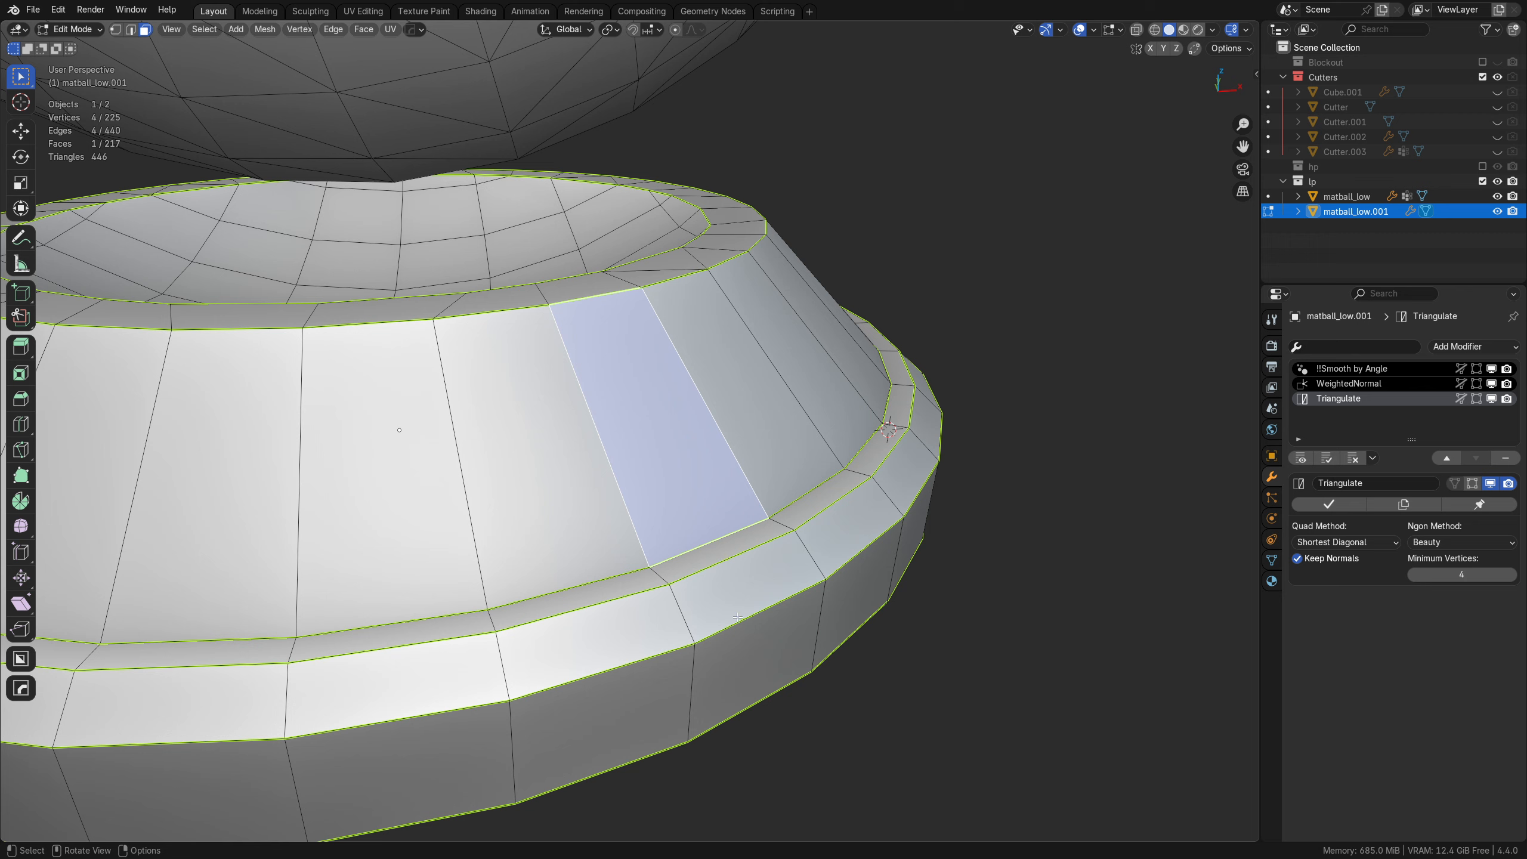
Subdivide the lower edge of the selected sloped wall face with 2 cuts
key(Tab)
click(724, 694)
click(697, 540)
right_click(734, 538)
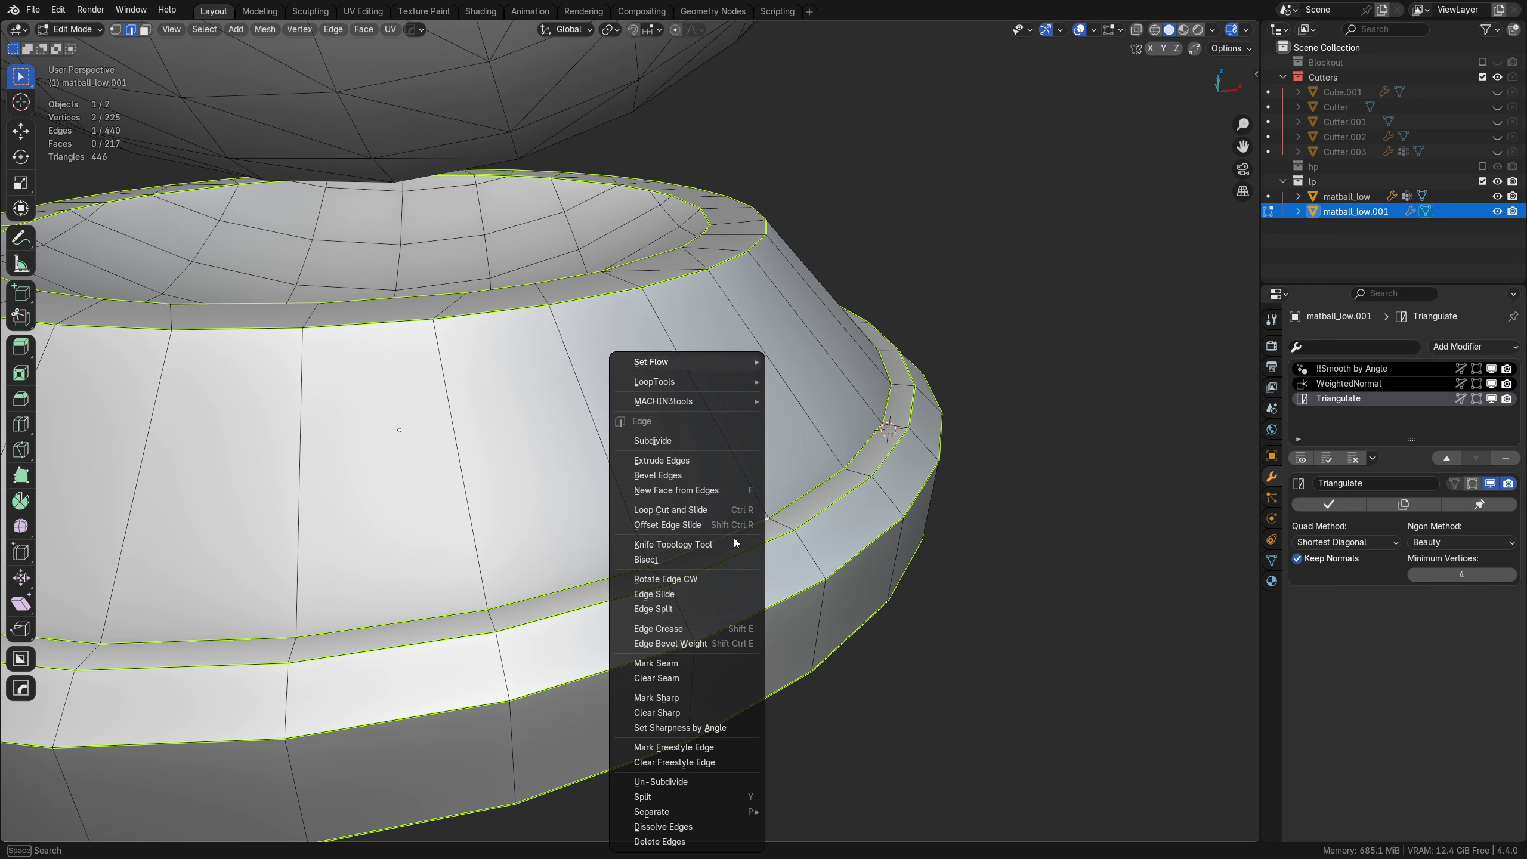
click(685, 440)
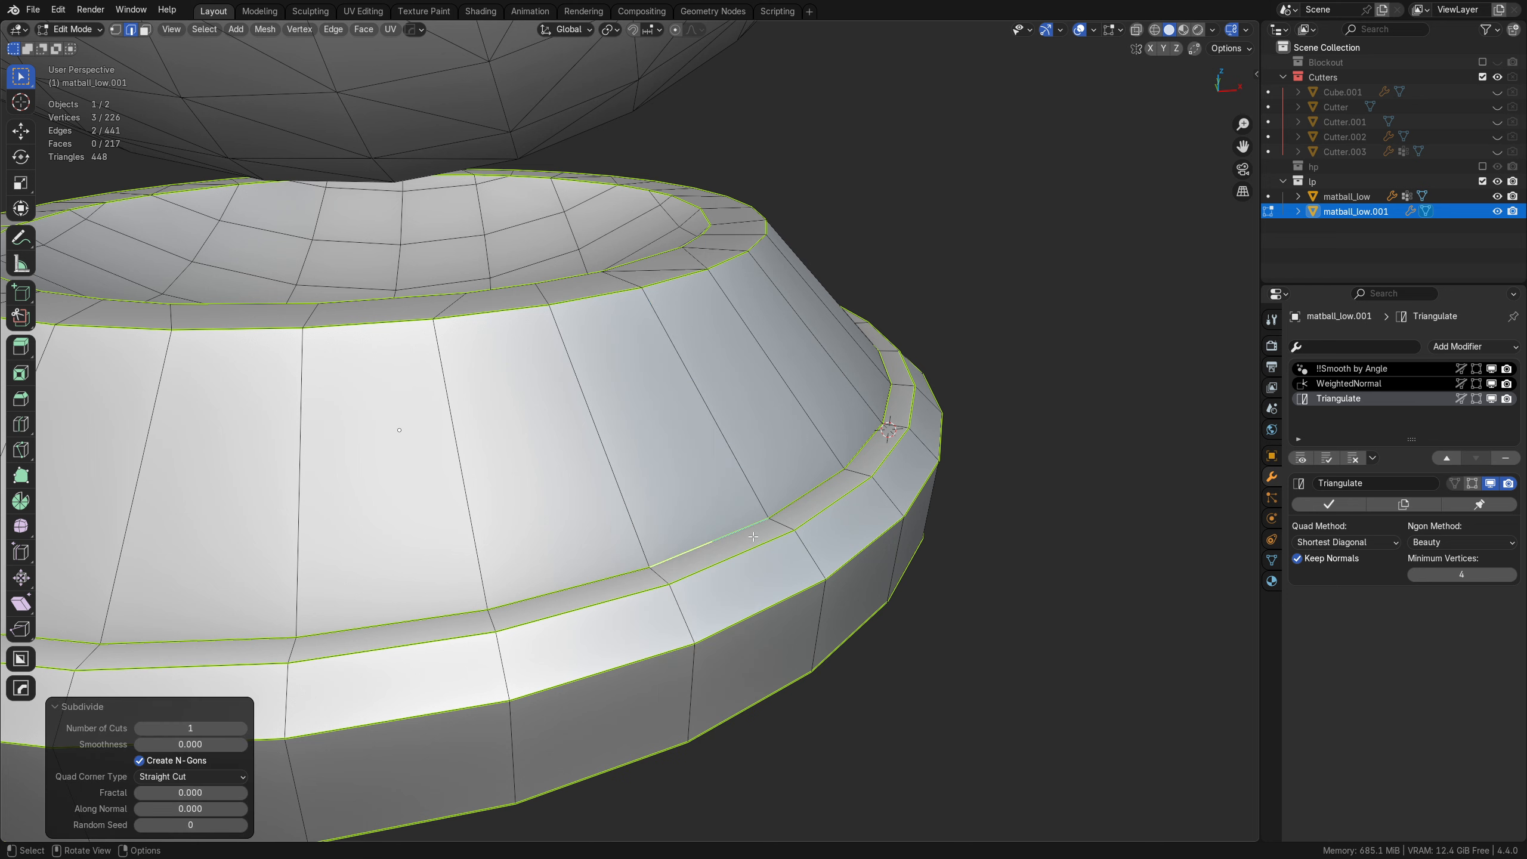
click(242, 729)
Try triangulating the sloped wall face above the subdivided edge, and undo it
key(Tab)
click(803, 603)
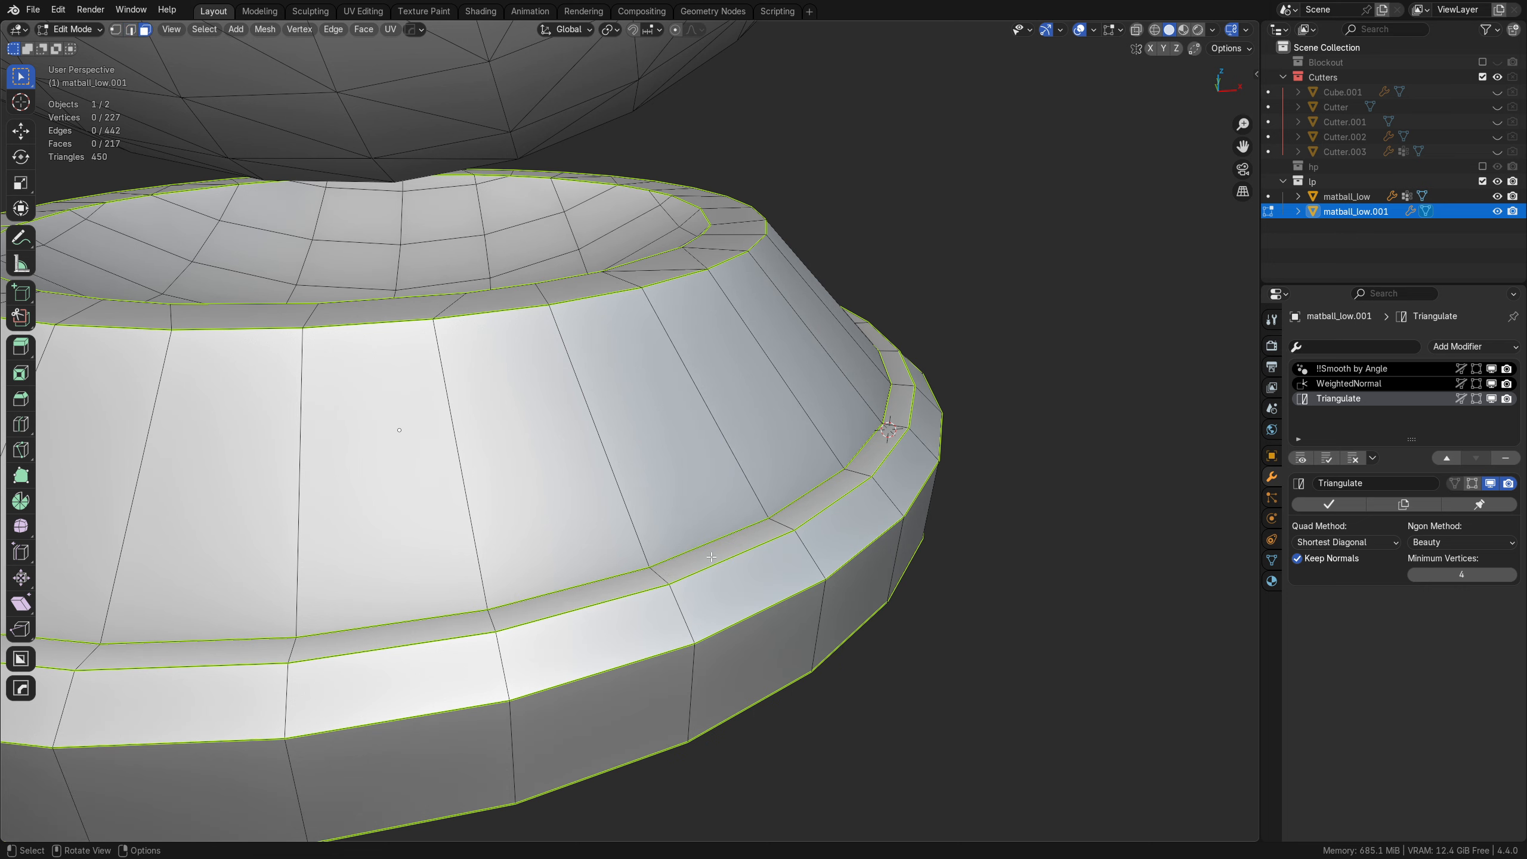
click(718, 502)
key(ctrl+t)
click(980, 637)
middle_drag(926, 646, 655, 434)
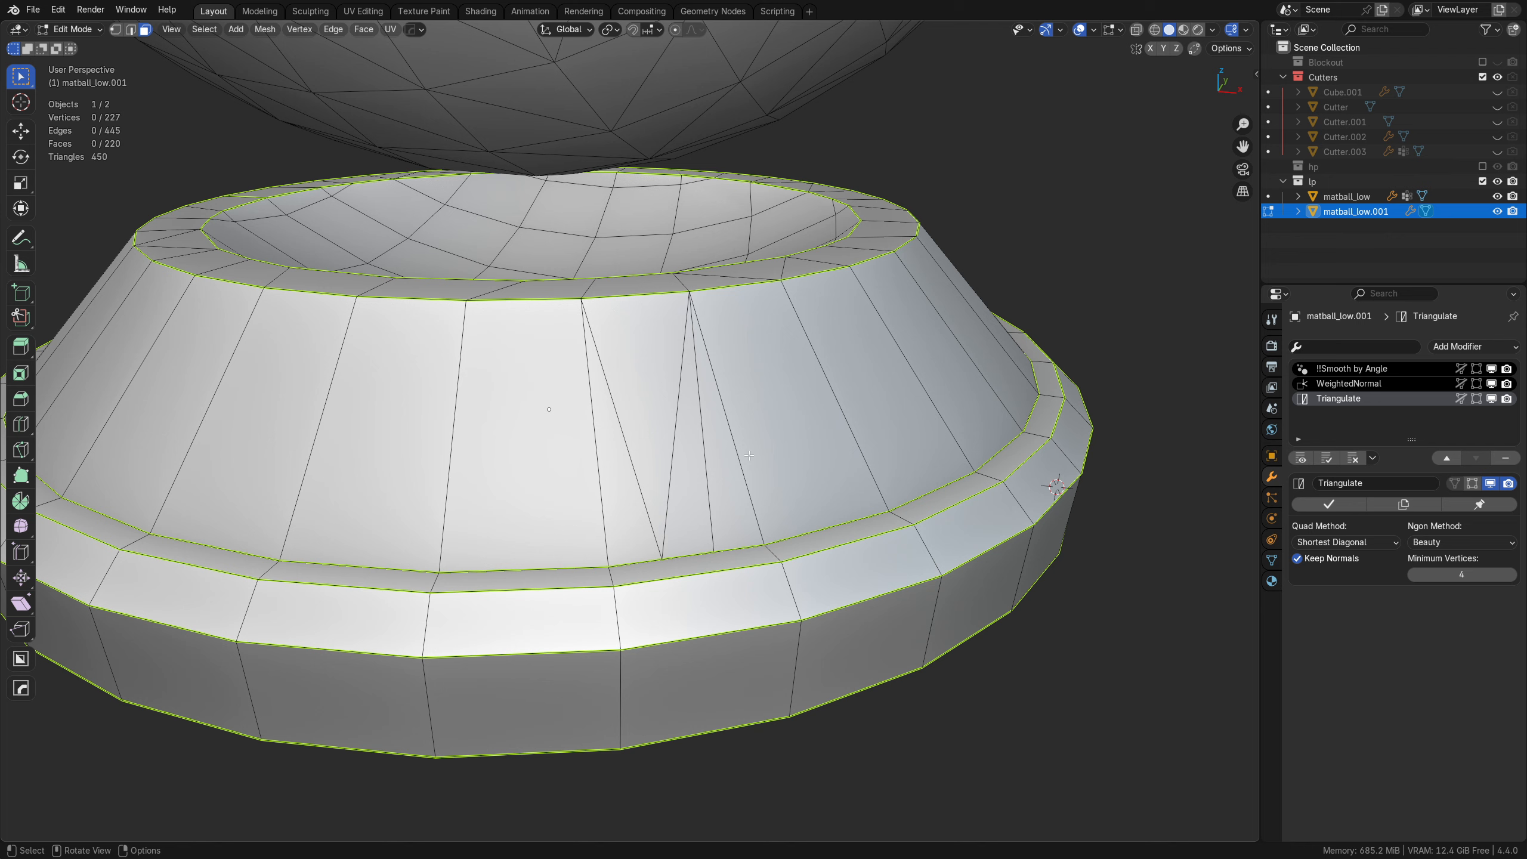
key(ctrl+z)
key(ctrl+z)
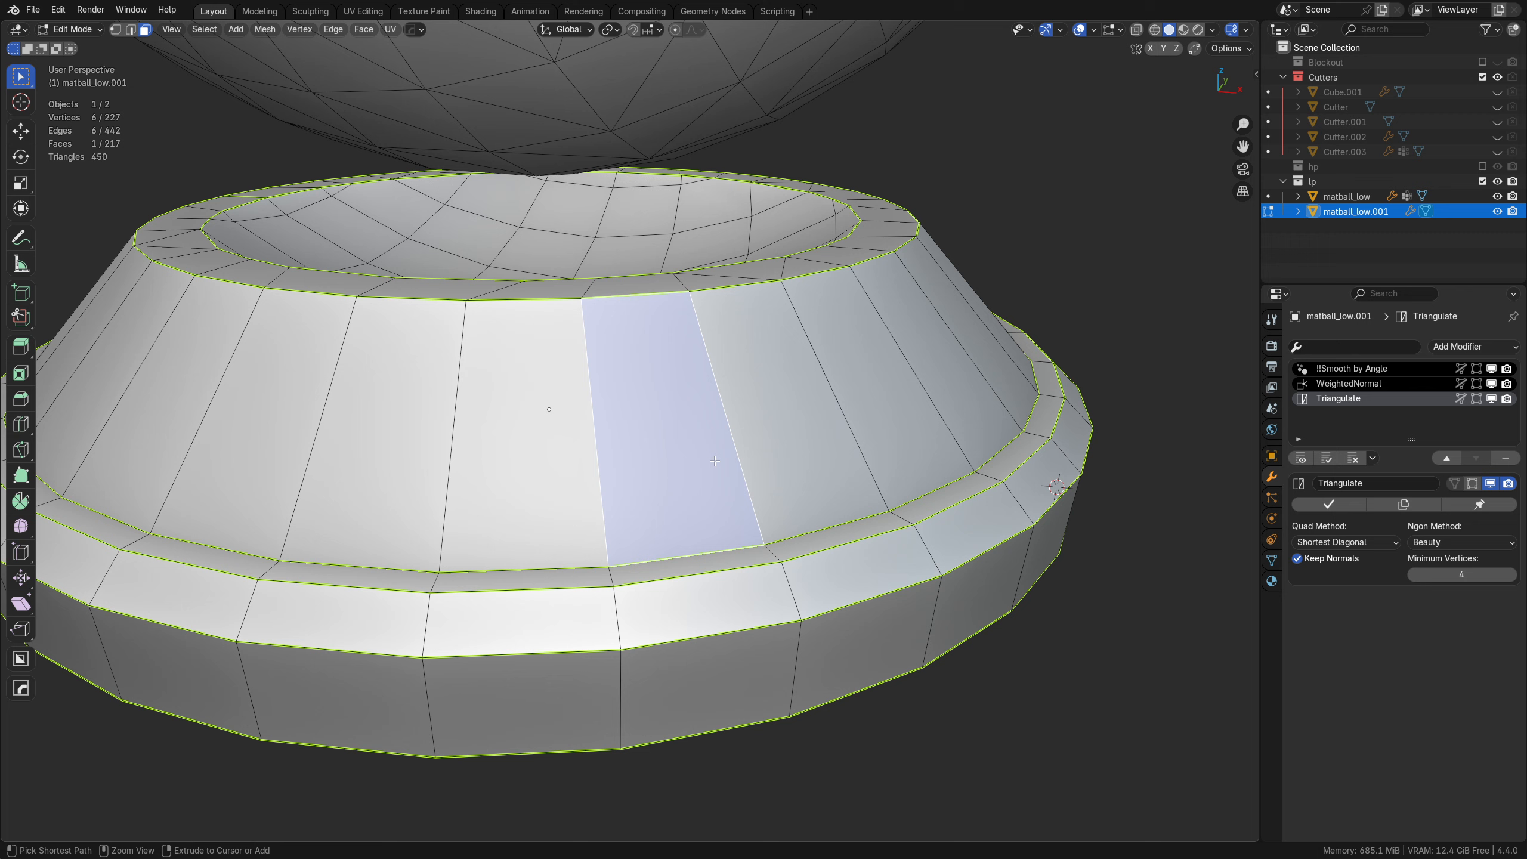
Examine the narrow ledge face below the subdivided edge and compare it with a face on the upper rim
click(709, 569)
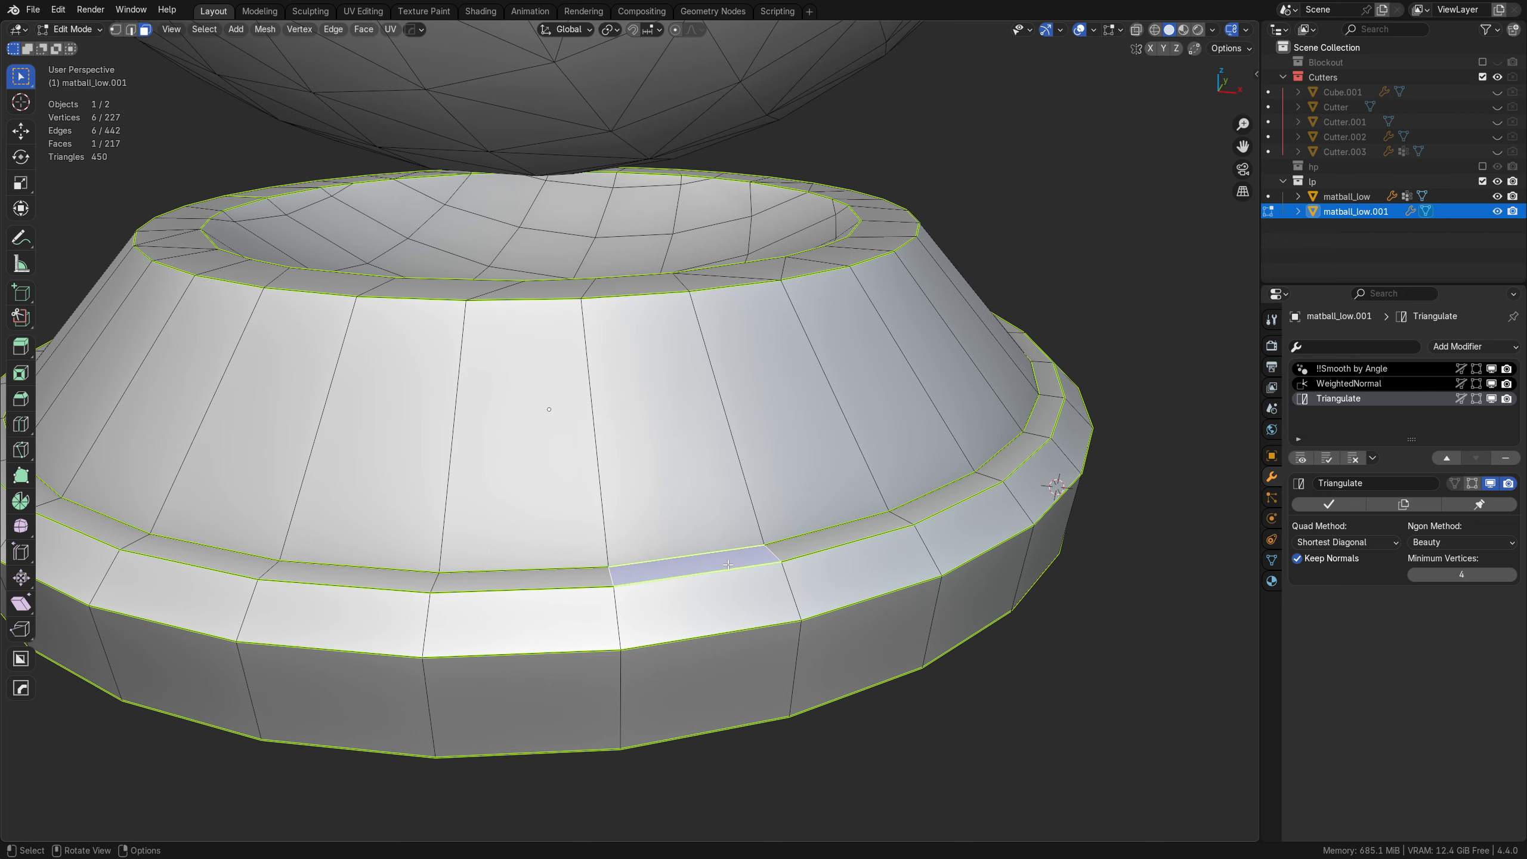
middle_drag(709, 569, 769, 600)
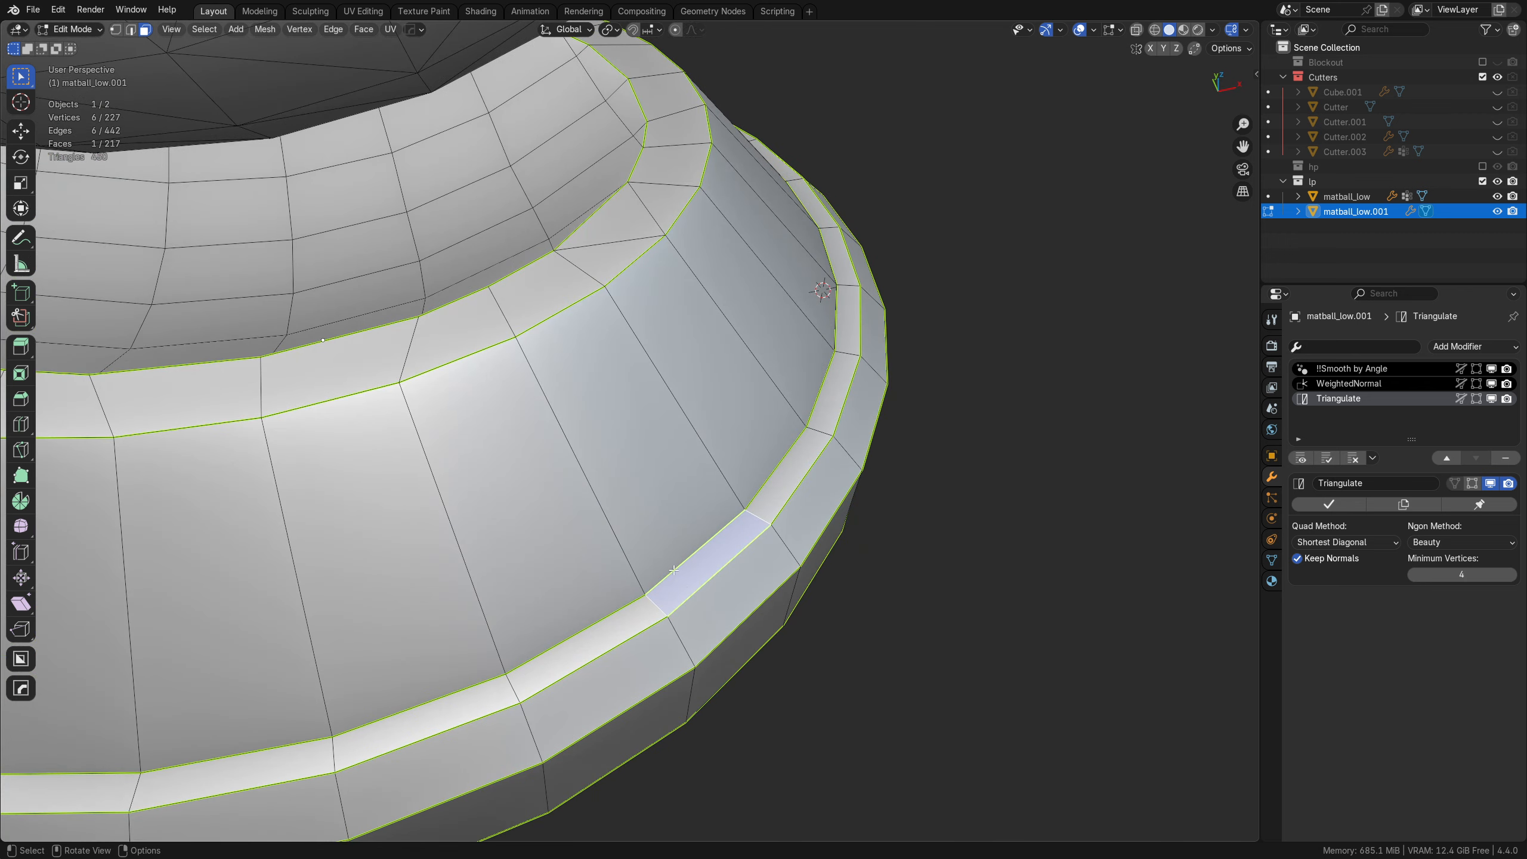
click(543, 306)
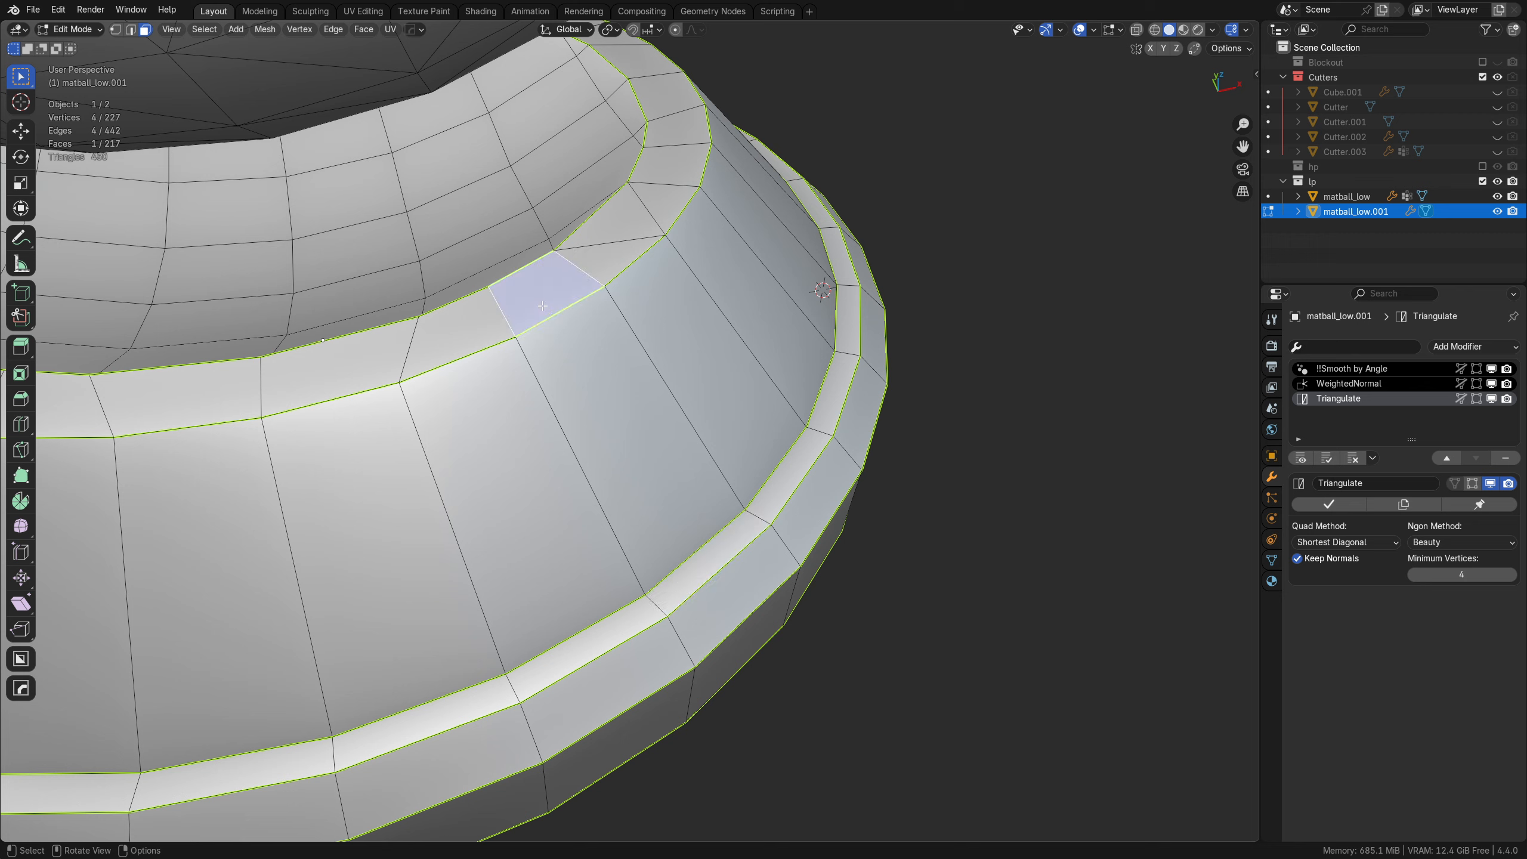
click(443, 324)
click(685, 574)
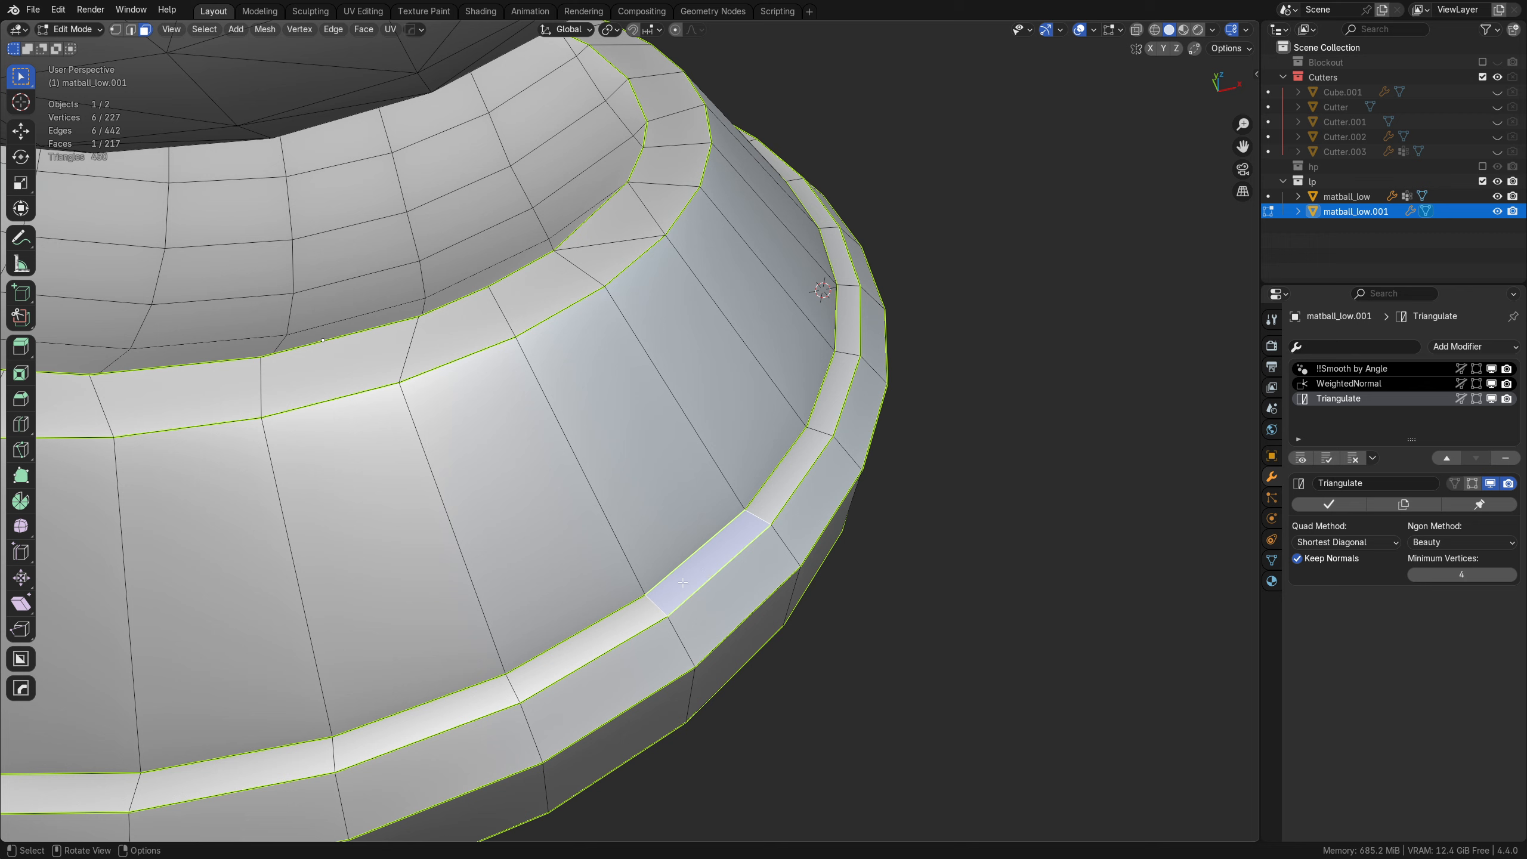
Select the two outer face bands around the foot of the base and hide the rest of the mesh
middle_drag(683, 582, 753, 571)
alt+click(762, 532)
alt+shift+click(753, 485)
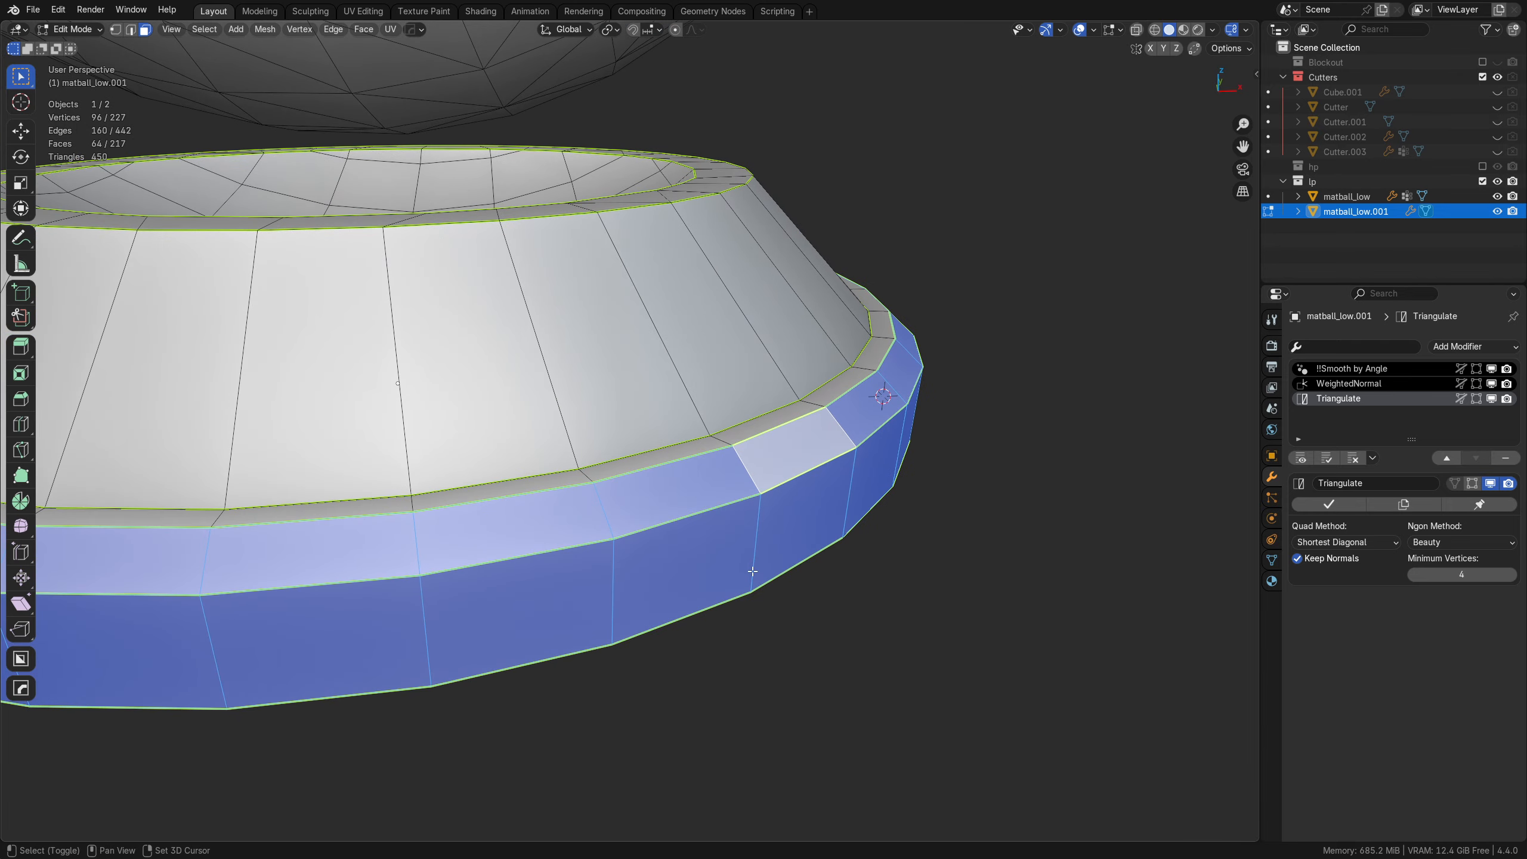
key(shift+h)
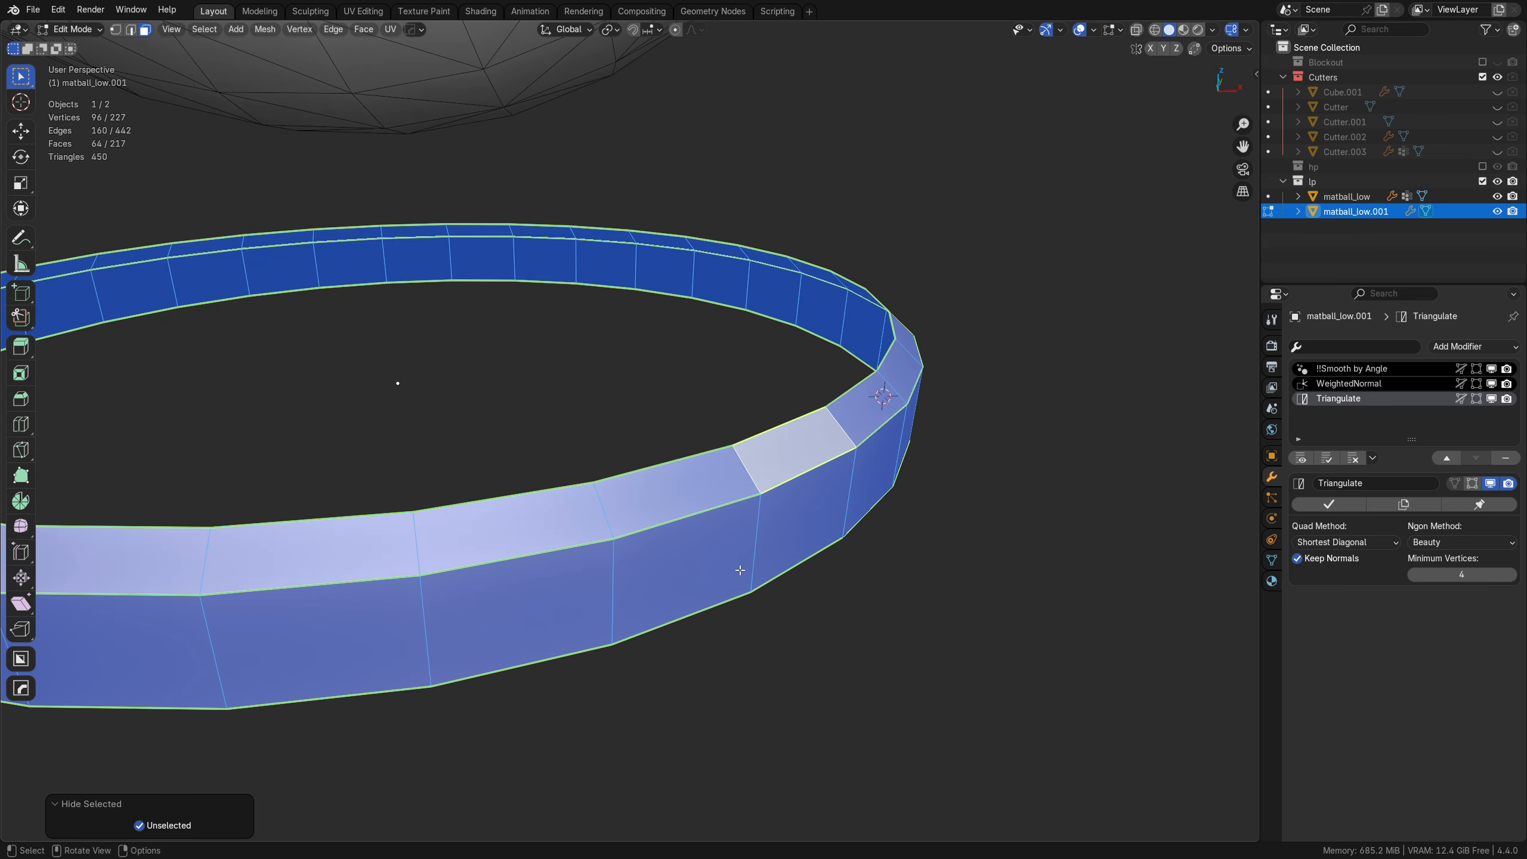
Try a loop cut with 2 cuts across one segment of the isolated outer bands, without sliding the cuts
click(666, 532)
key(ctrl+r)
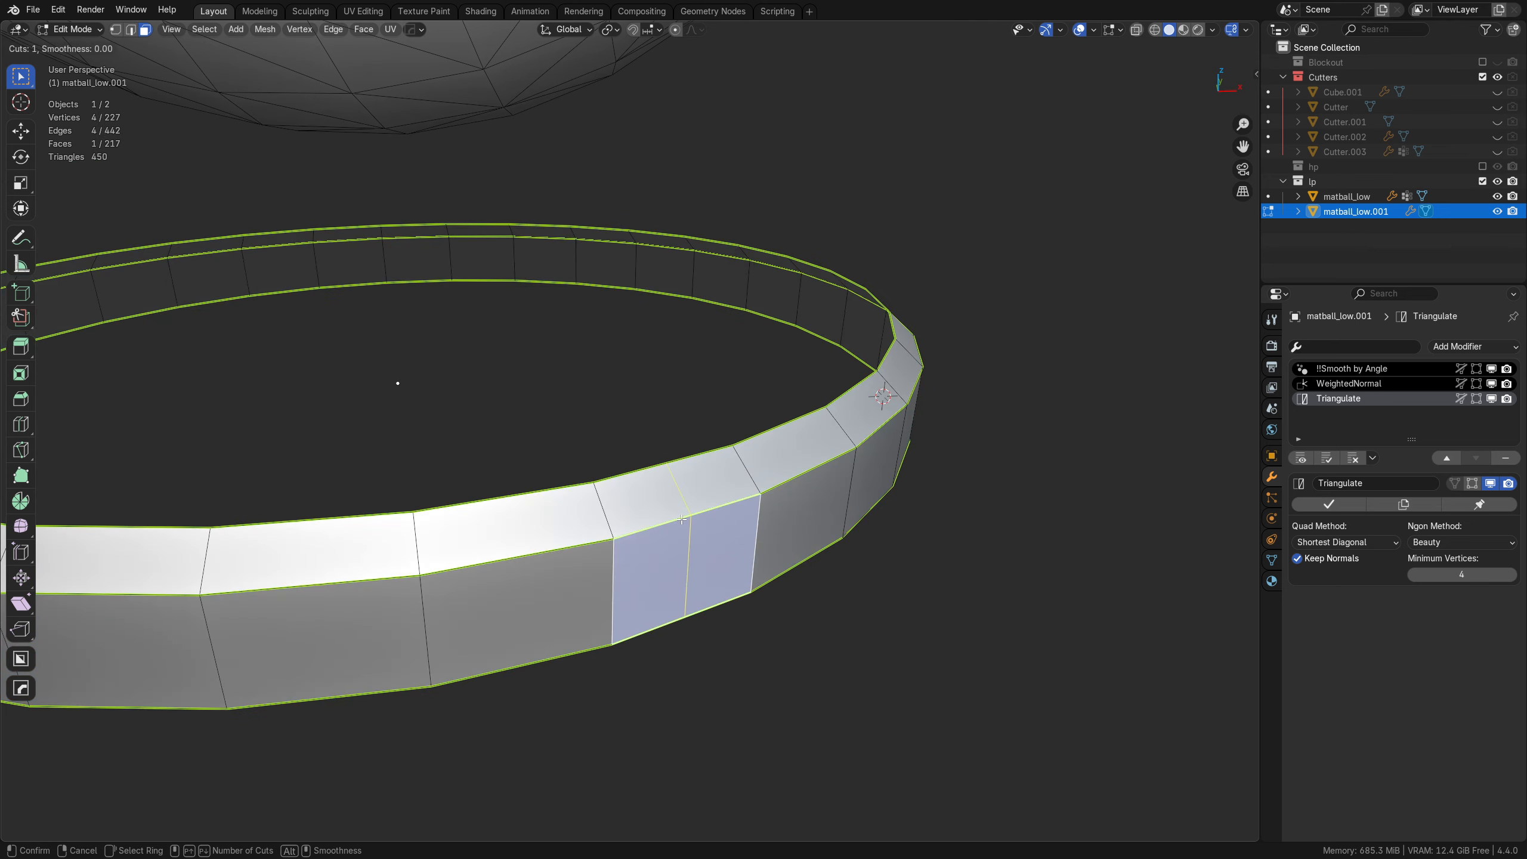
scroll(685, 521, up, 1)
click(686, 521)
right_click(685, 521)
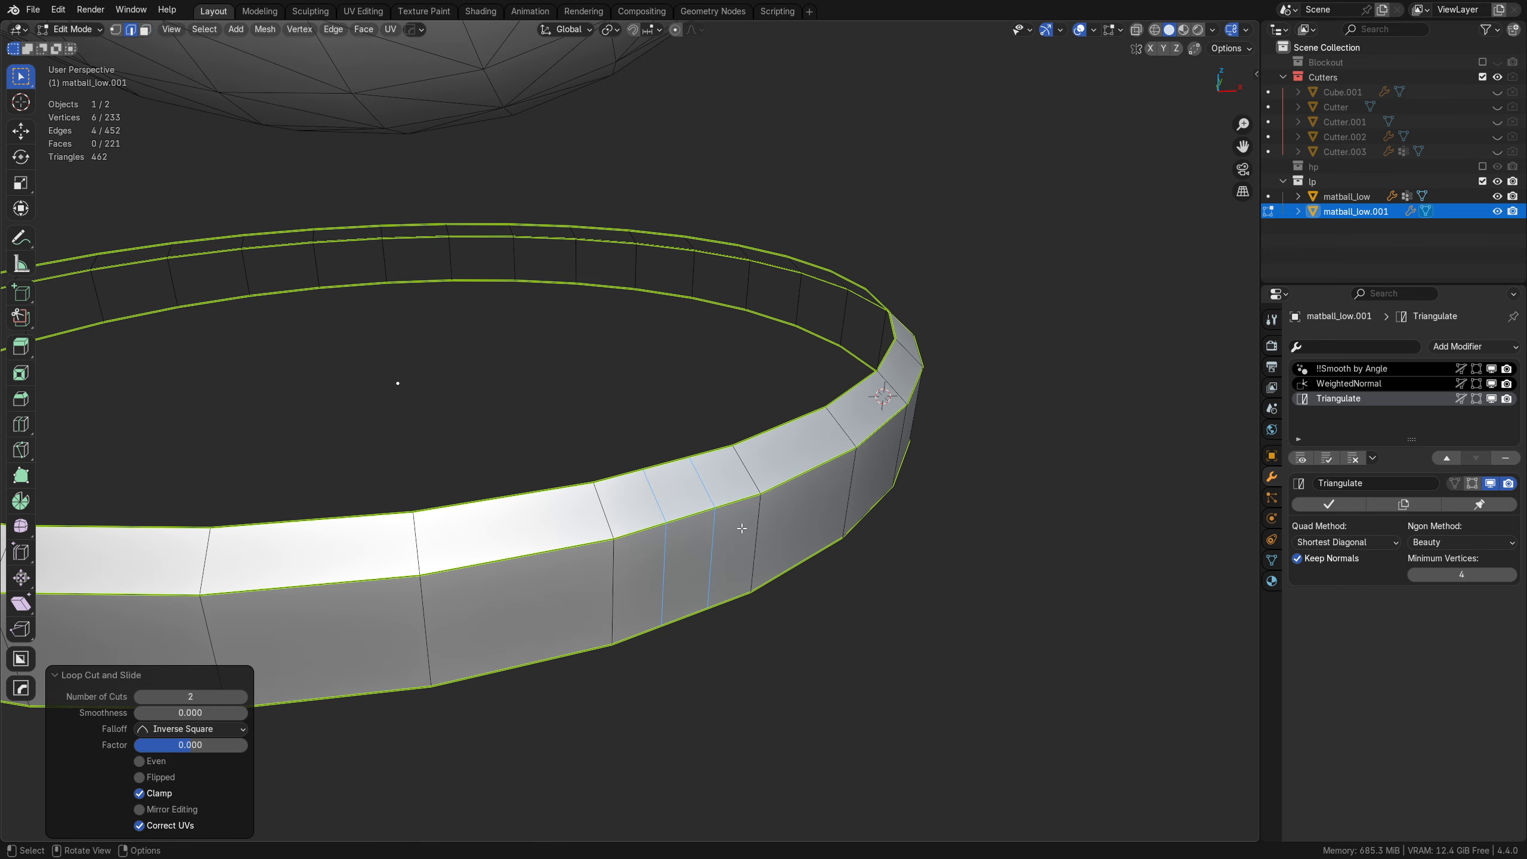
Apply Set Flow to the two new edge loops so they follow the ring's curvature
middle_drag(742, 528, 726, 543)
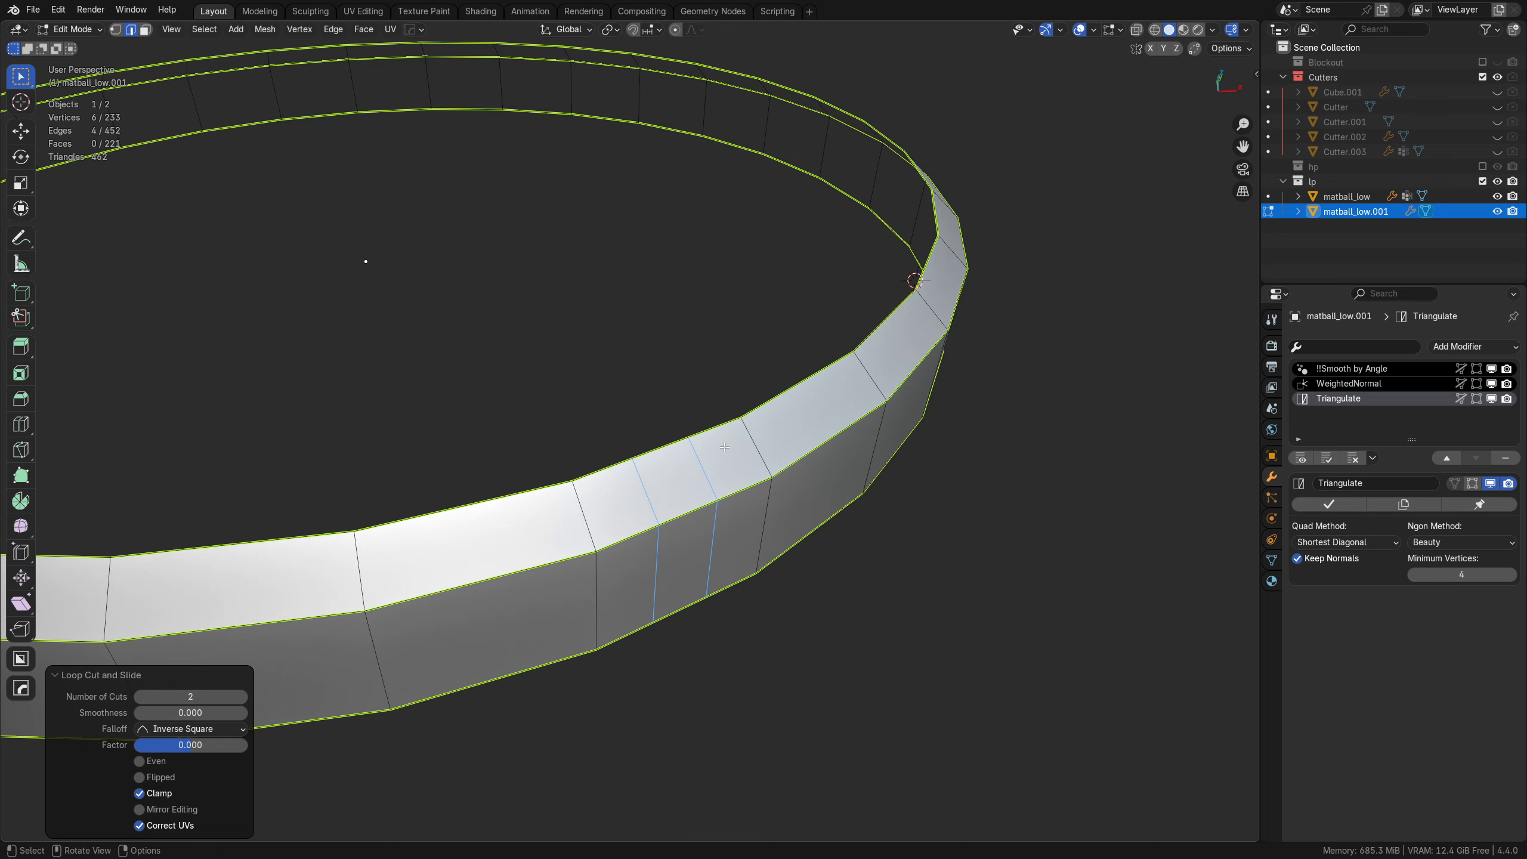
key(ctrl+e)
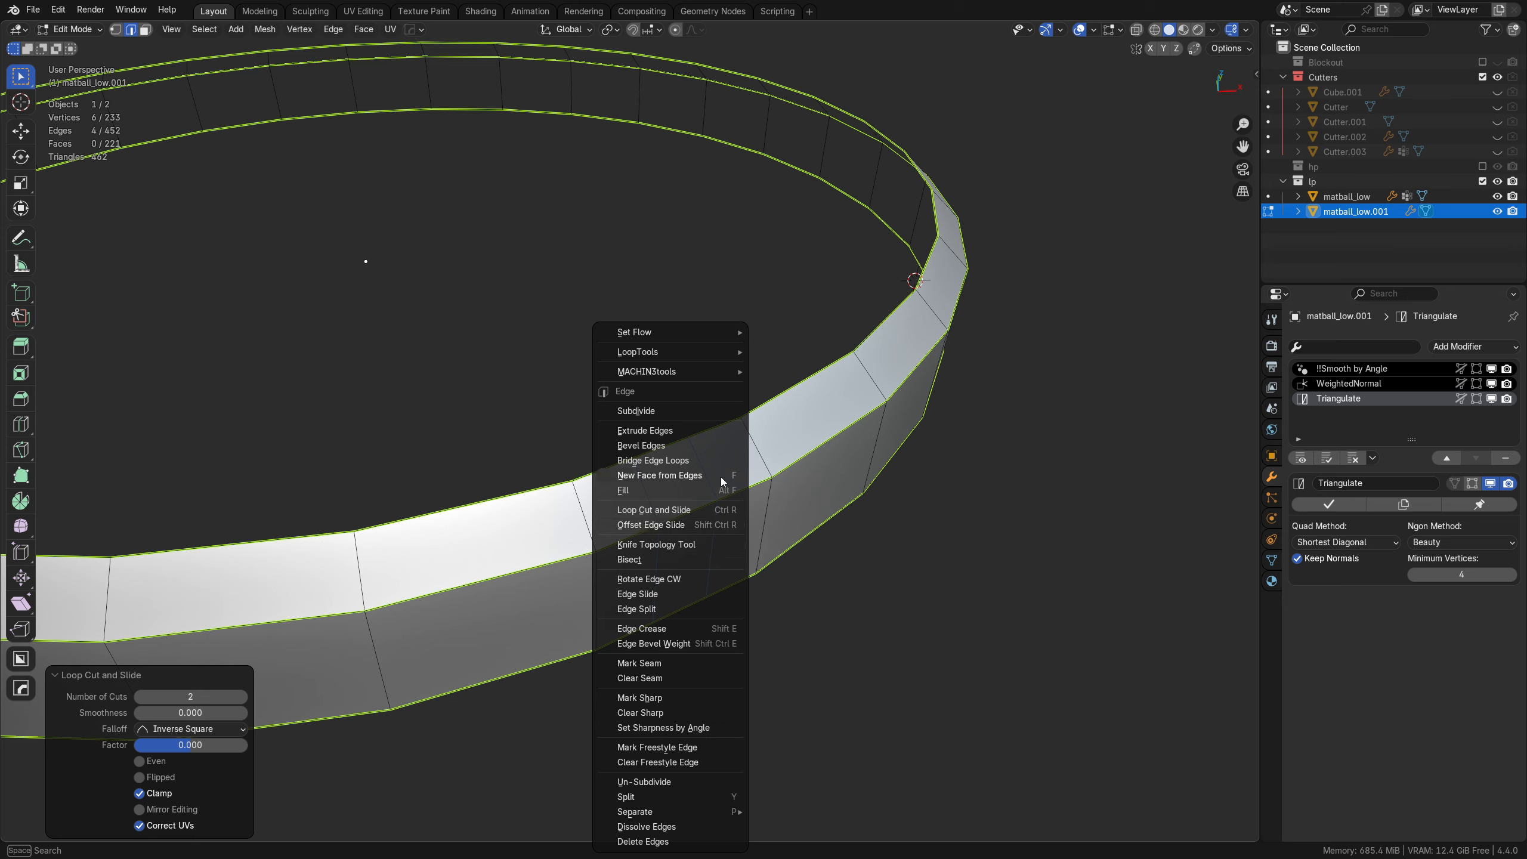
key(ctrl+r)
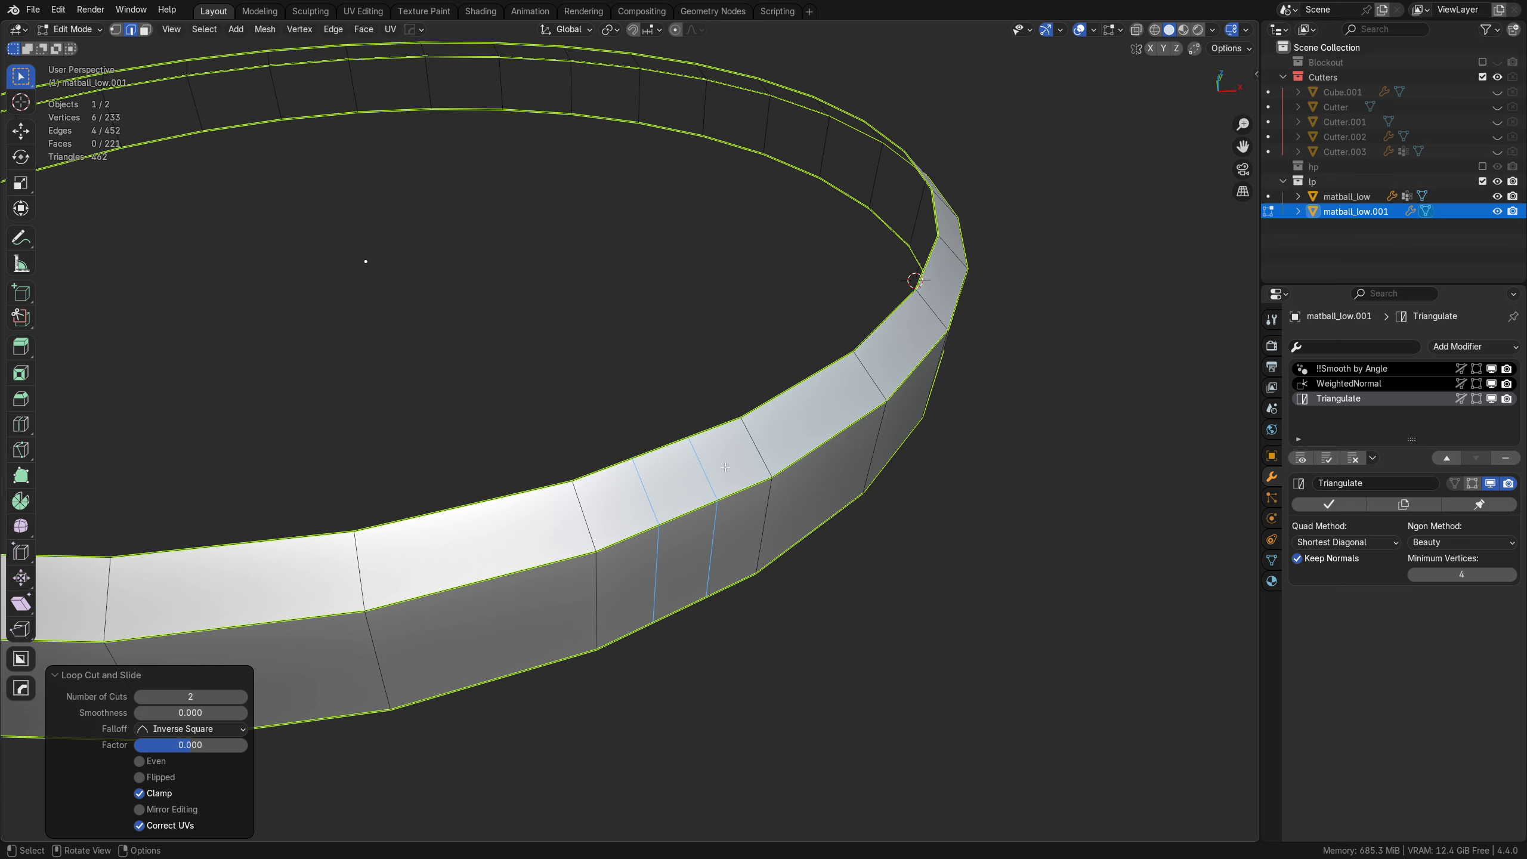
key(ctrl+e)
mouse_move(776, 333)
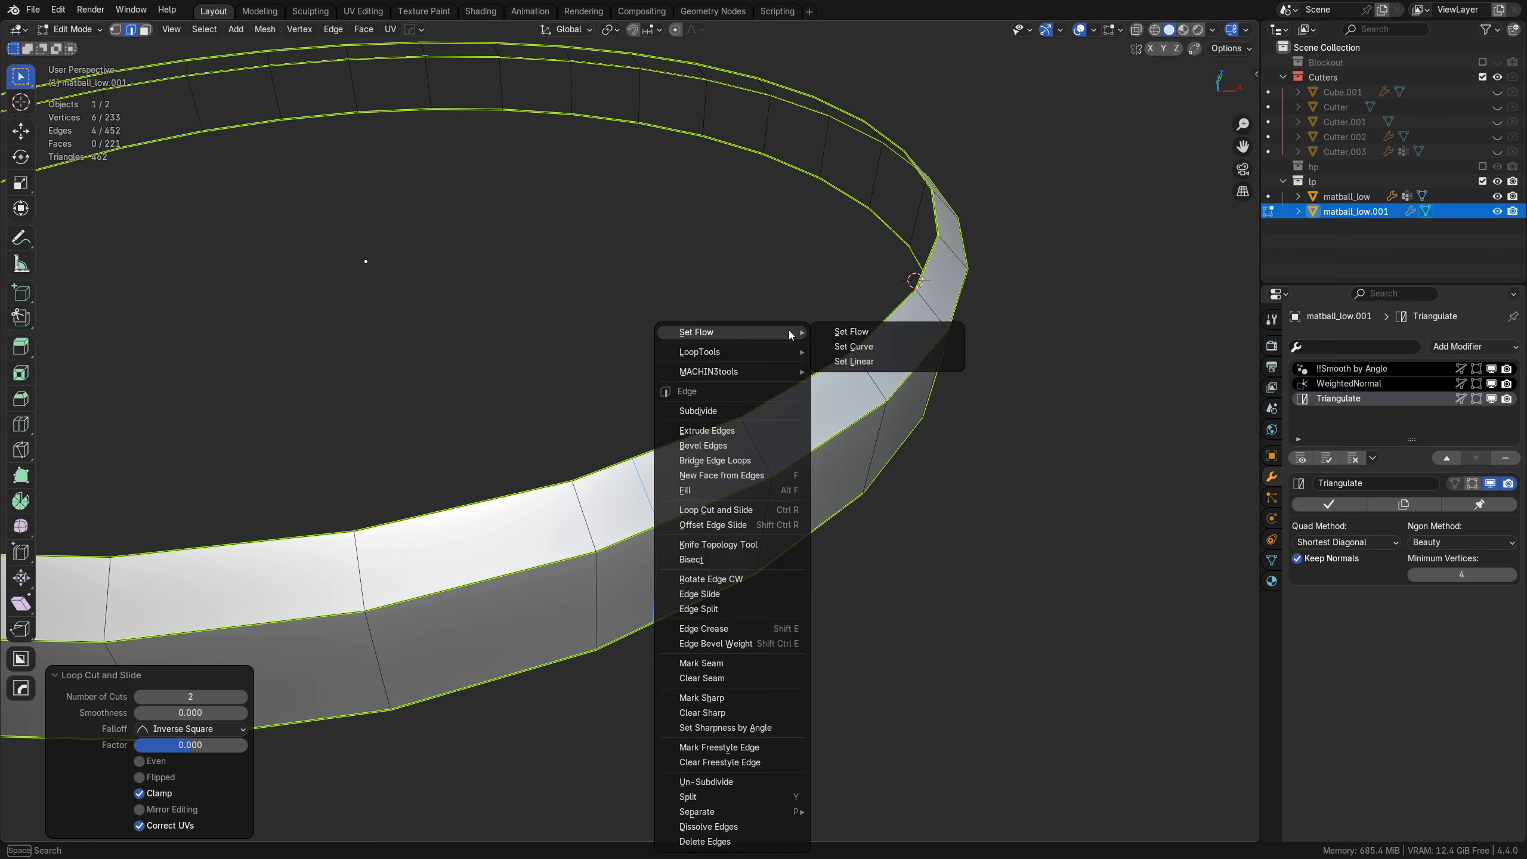
click(852, 332)
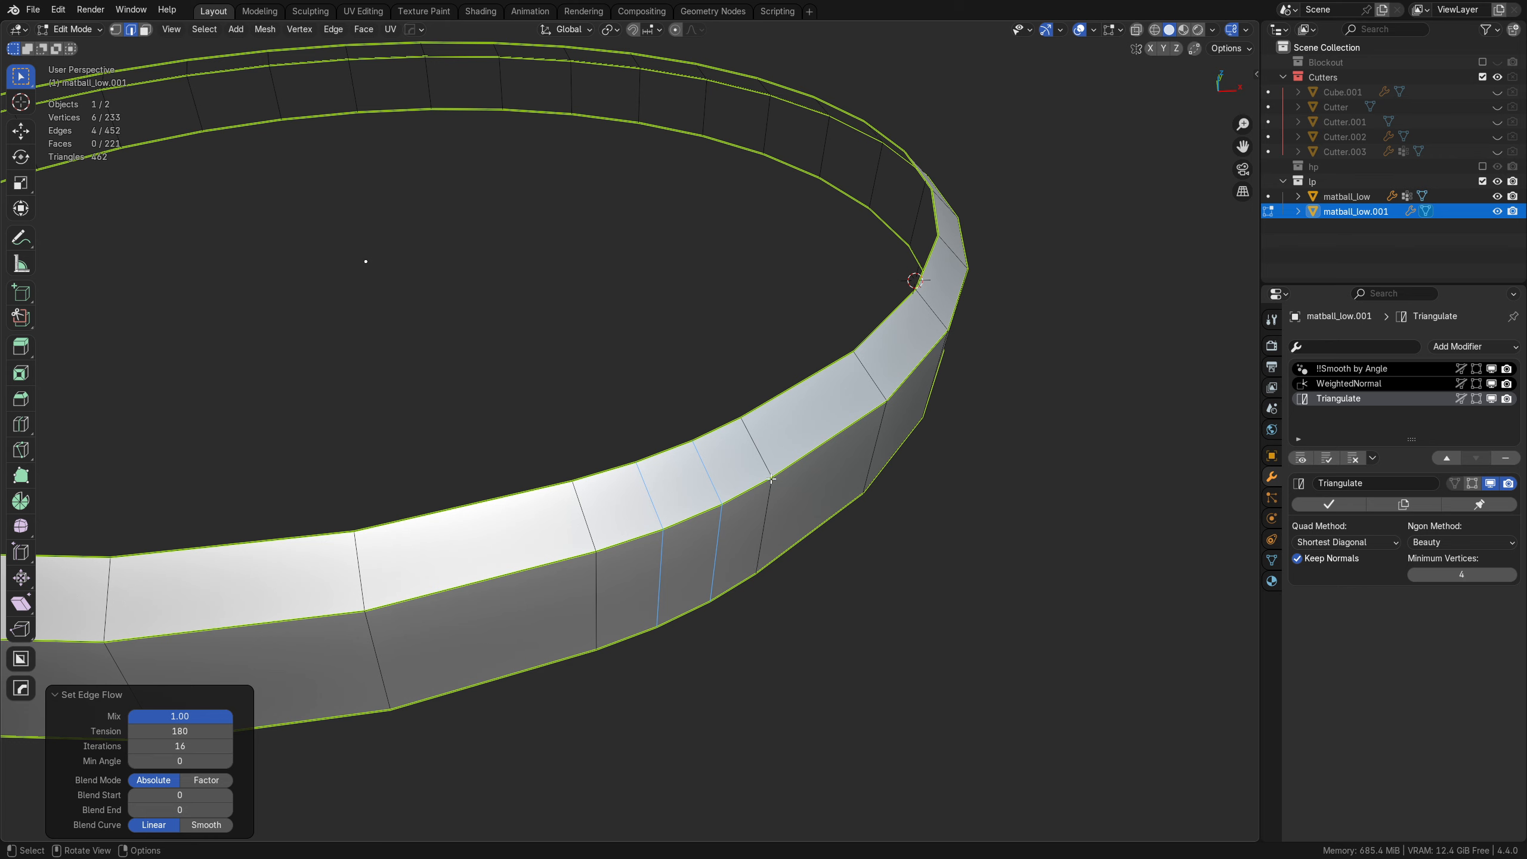
Undo the edge flow and the two-cut loop cut
key(ctrl+z)
key(ctrl+z)
key(ctrl+z)
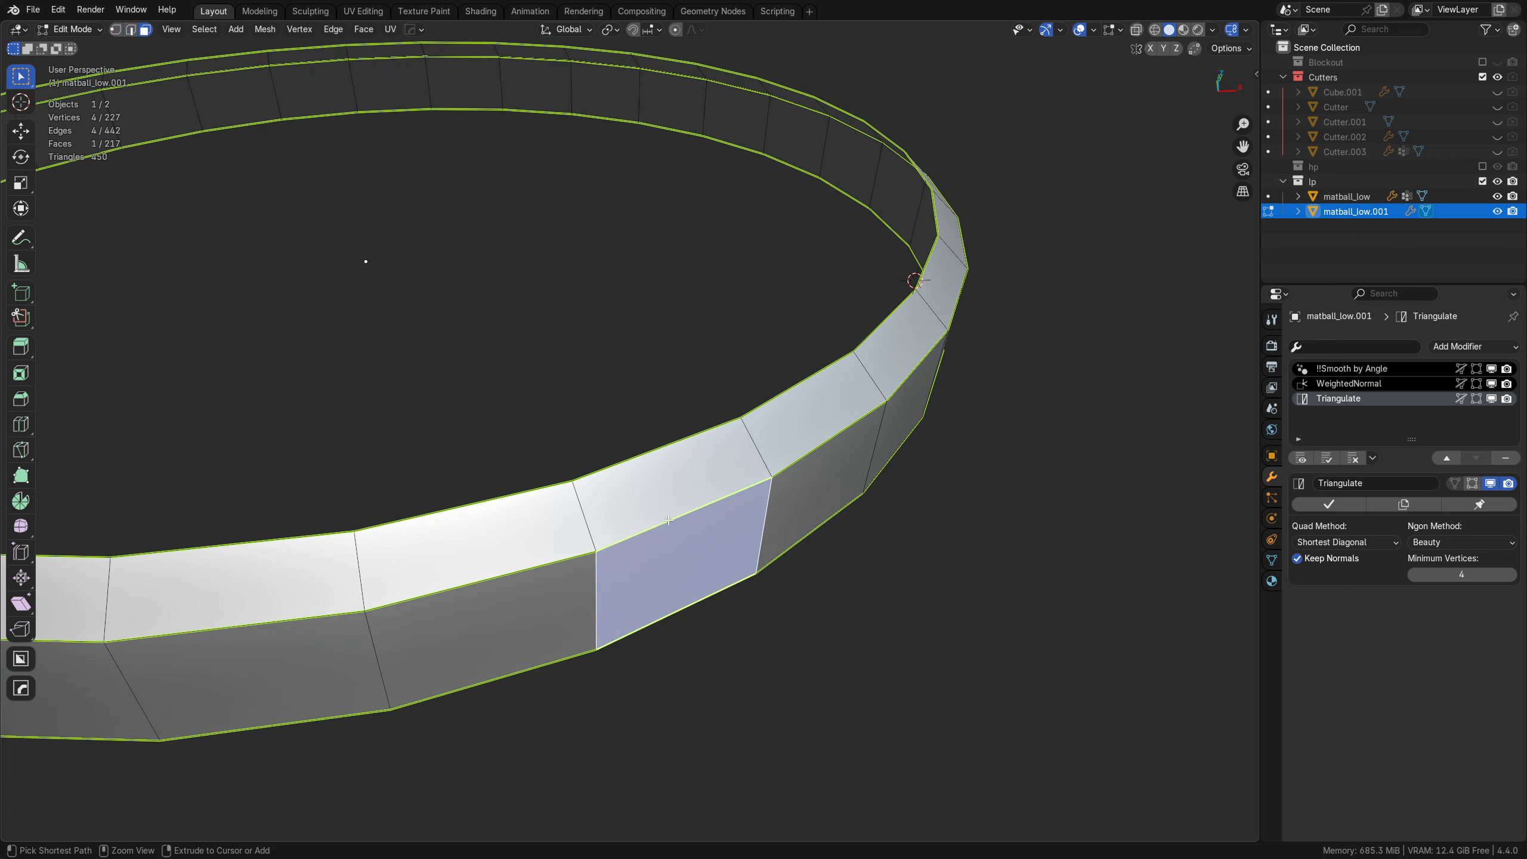
Select all faces of the isolated outer bands and subdivide them twice with 1 cut each time
click(738, 547)
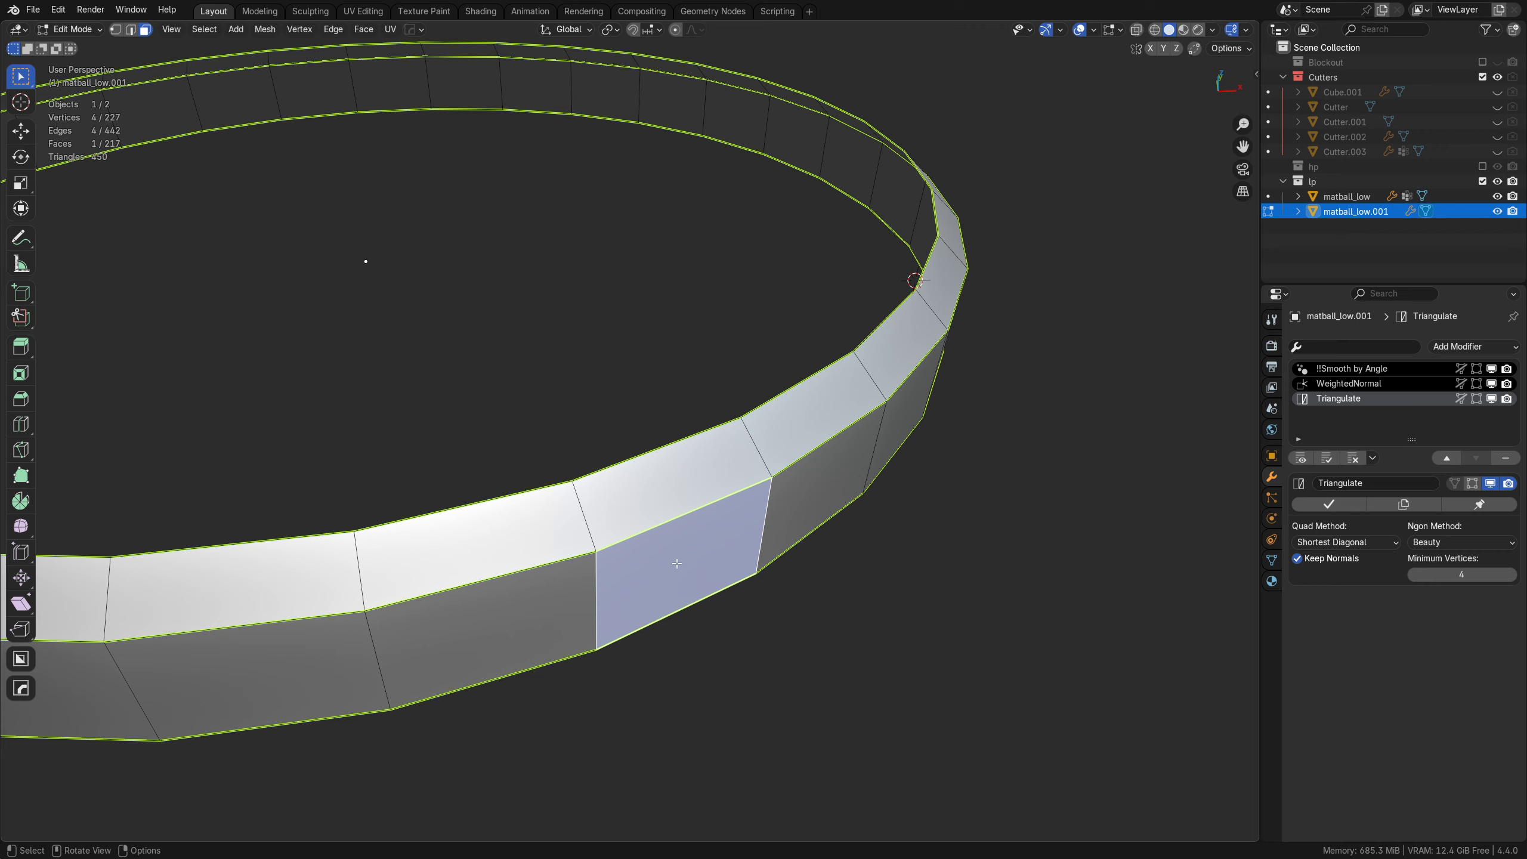
key(Tab)
click(701, 551)
middle_drag(701, 551, 708, 541)
key(l)
right_click(750, 485)
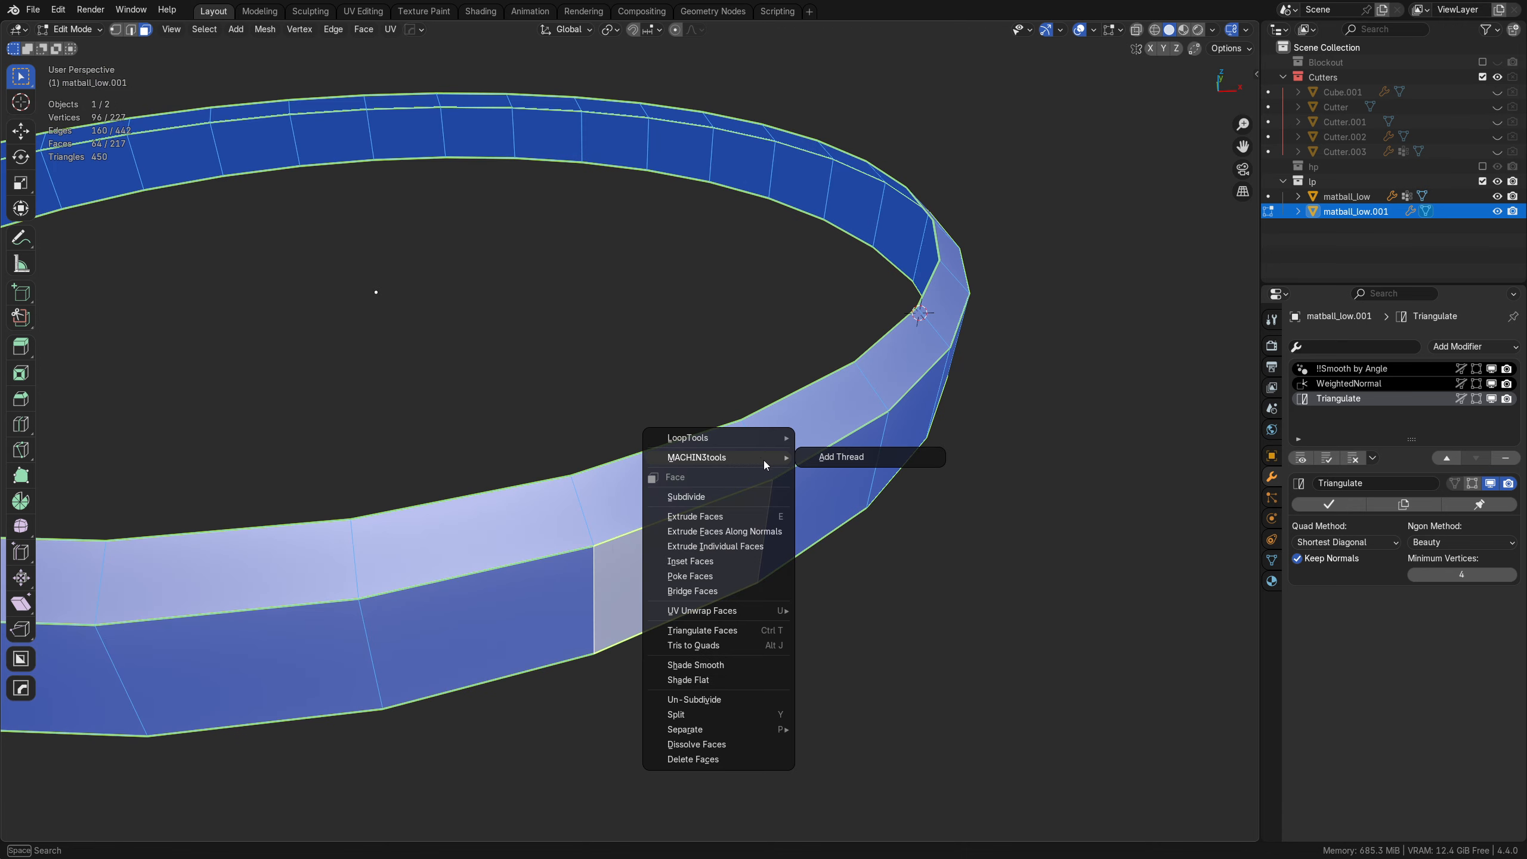
click(746, 497)
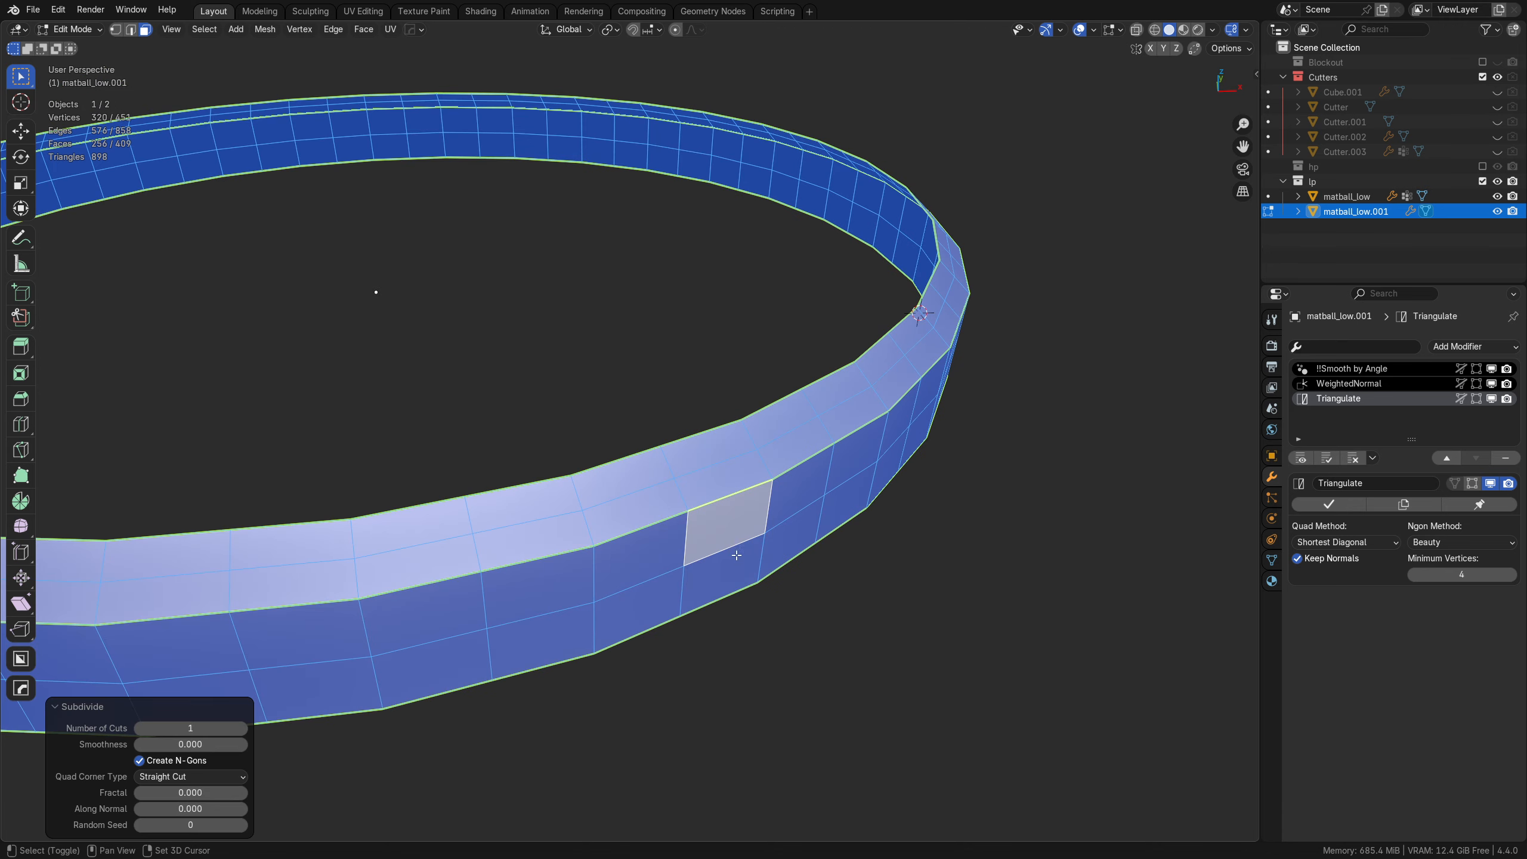
key(shift+r)
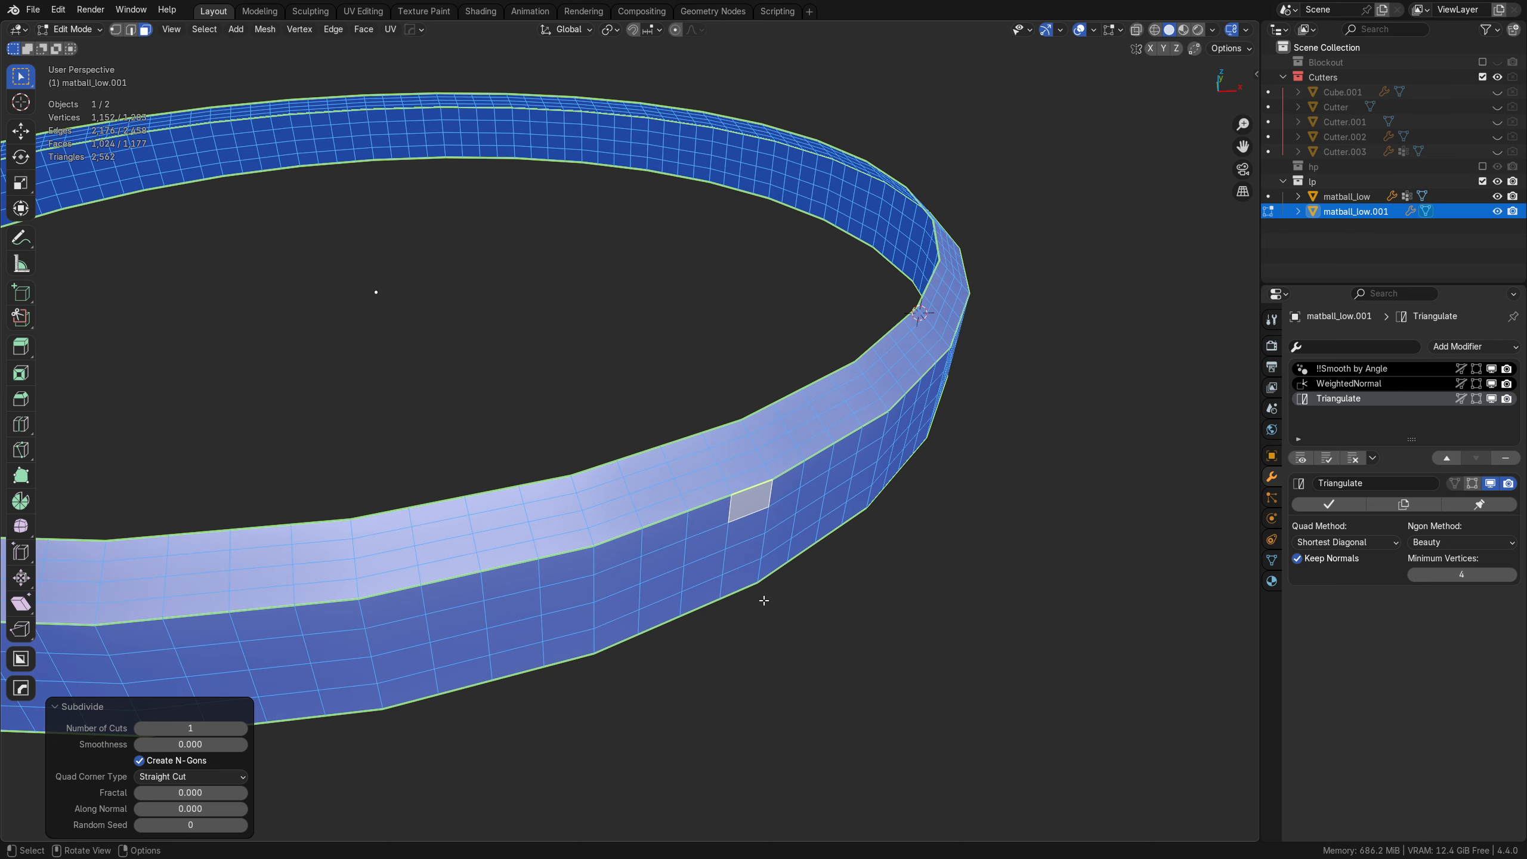
In edge selection, select the linked geometry of the outer bands and reduce it to their boundary loops
middle_drag(764, 600, 757, 572)
key(Tab)
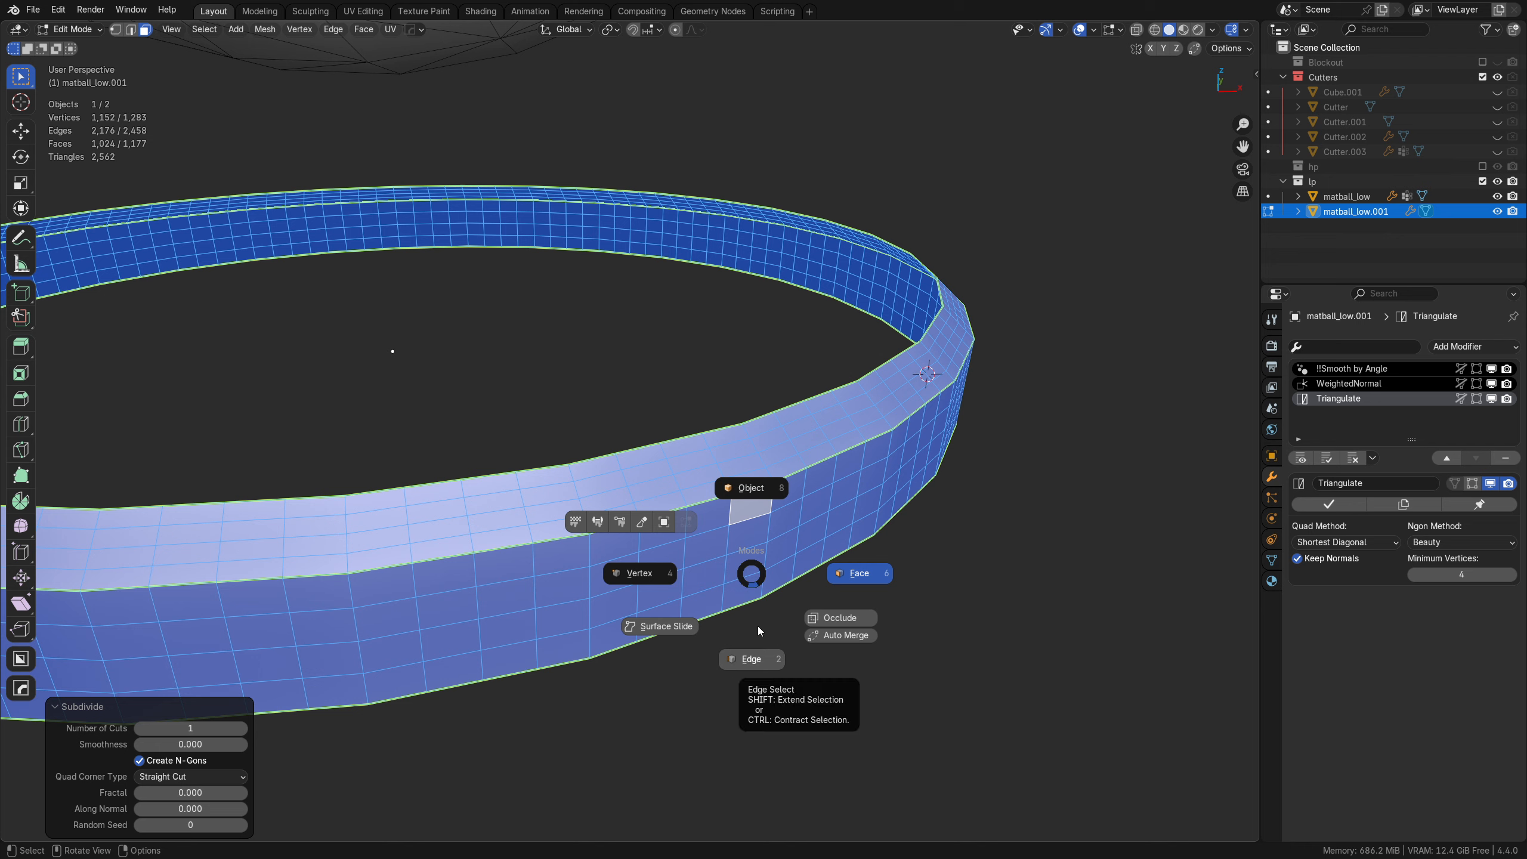
click(752, 659)
alt+click(656, 611)
alt+click(660, 579)
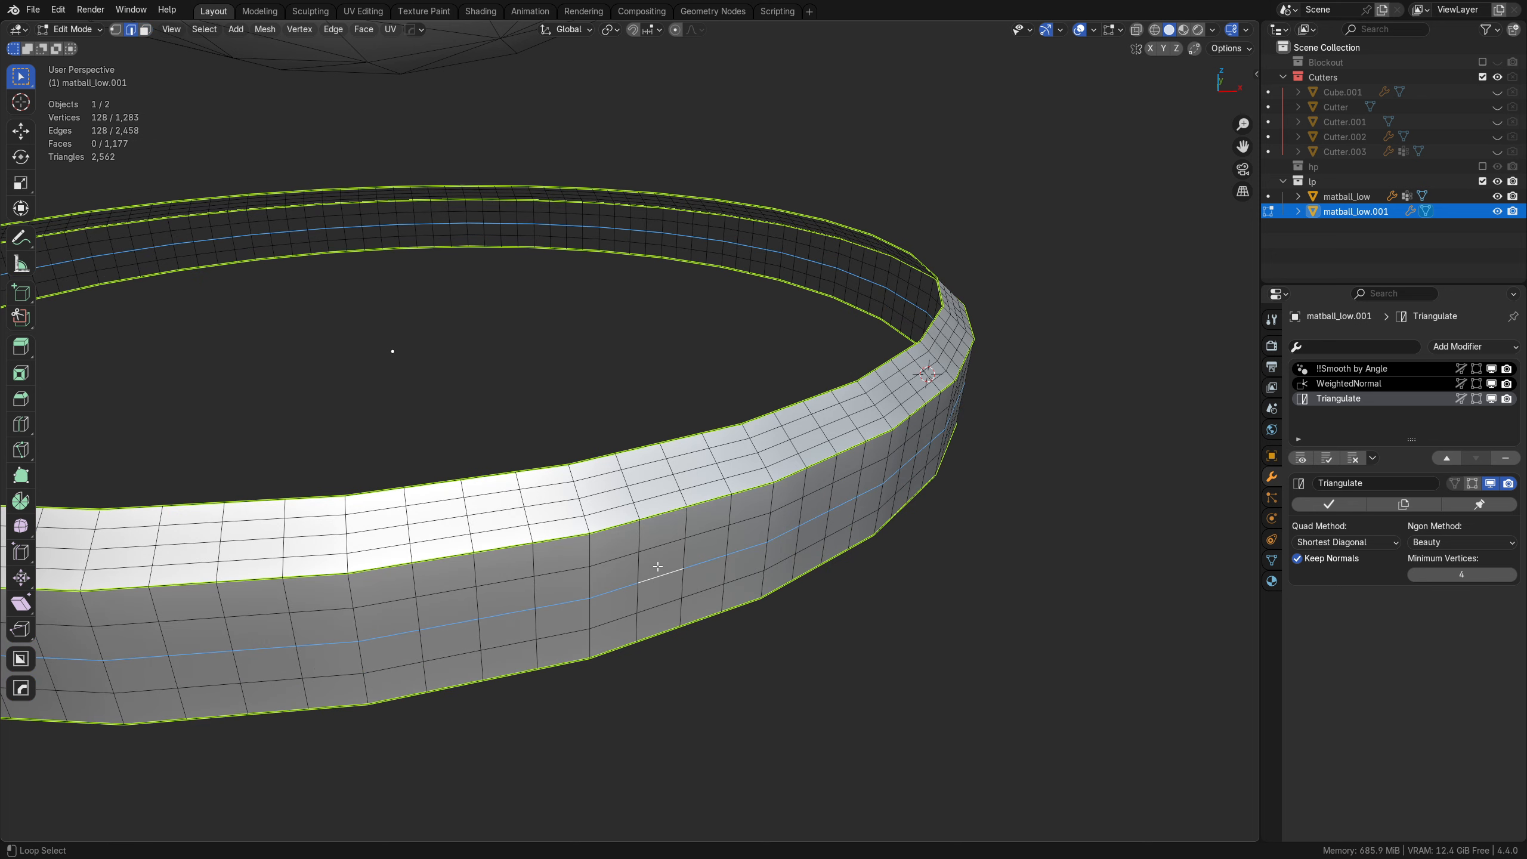
key(ctrl+l)
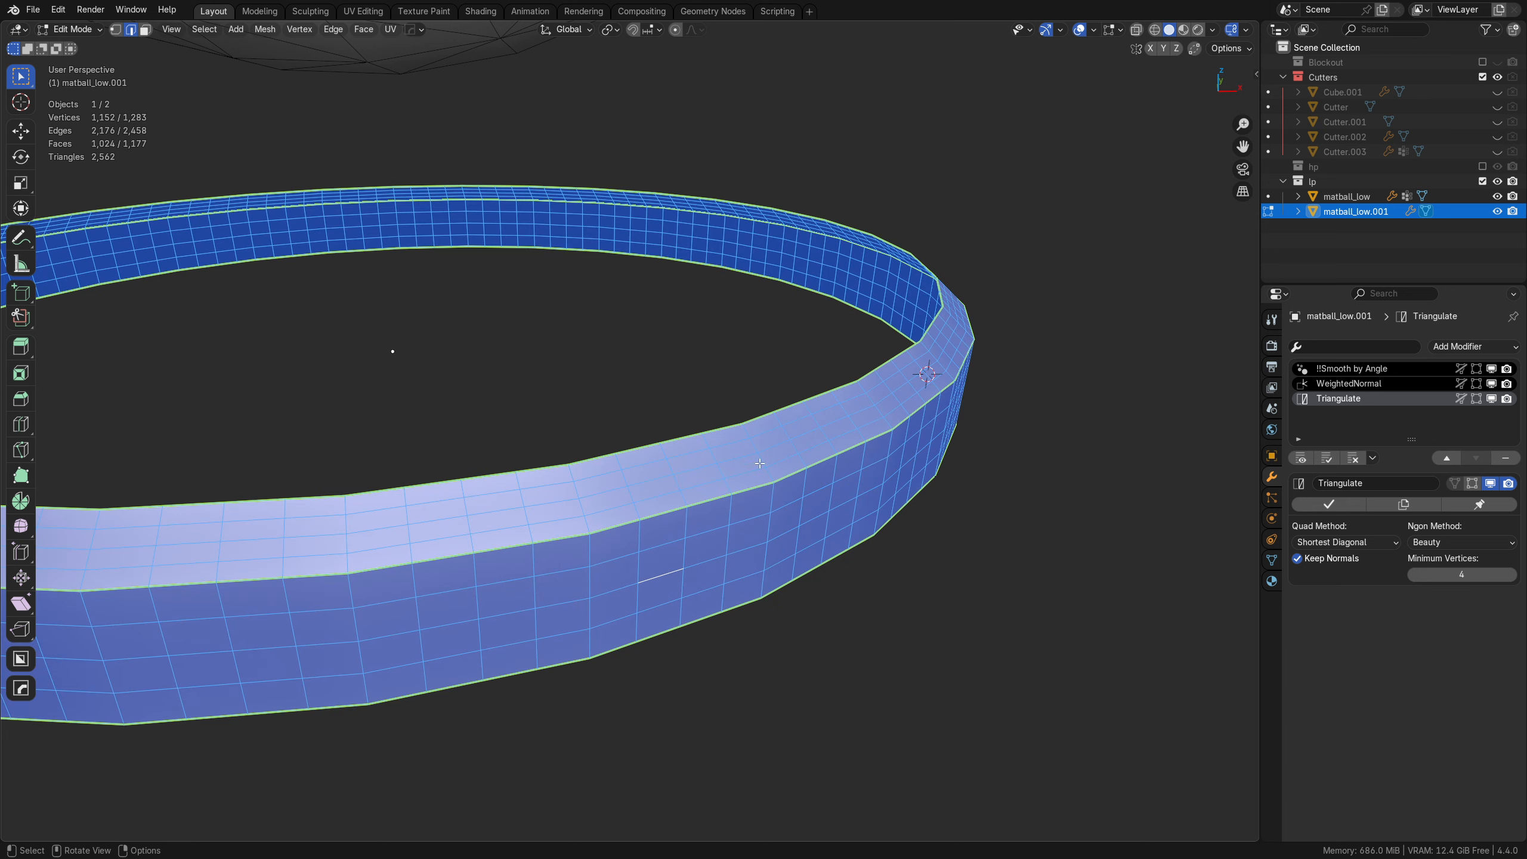
click(205, 29)
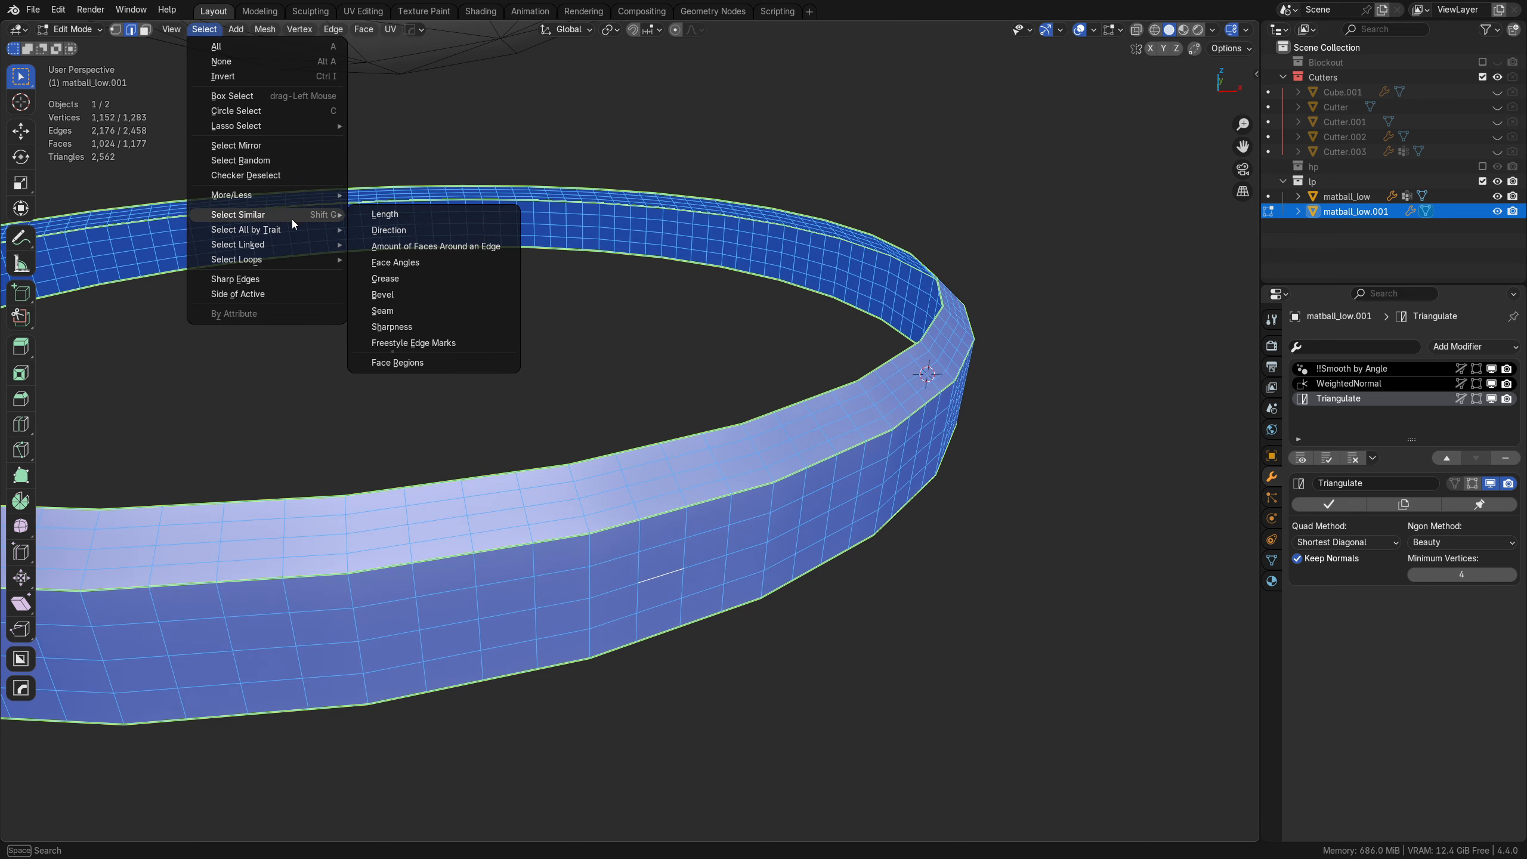
mouse_move(287, 258)
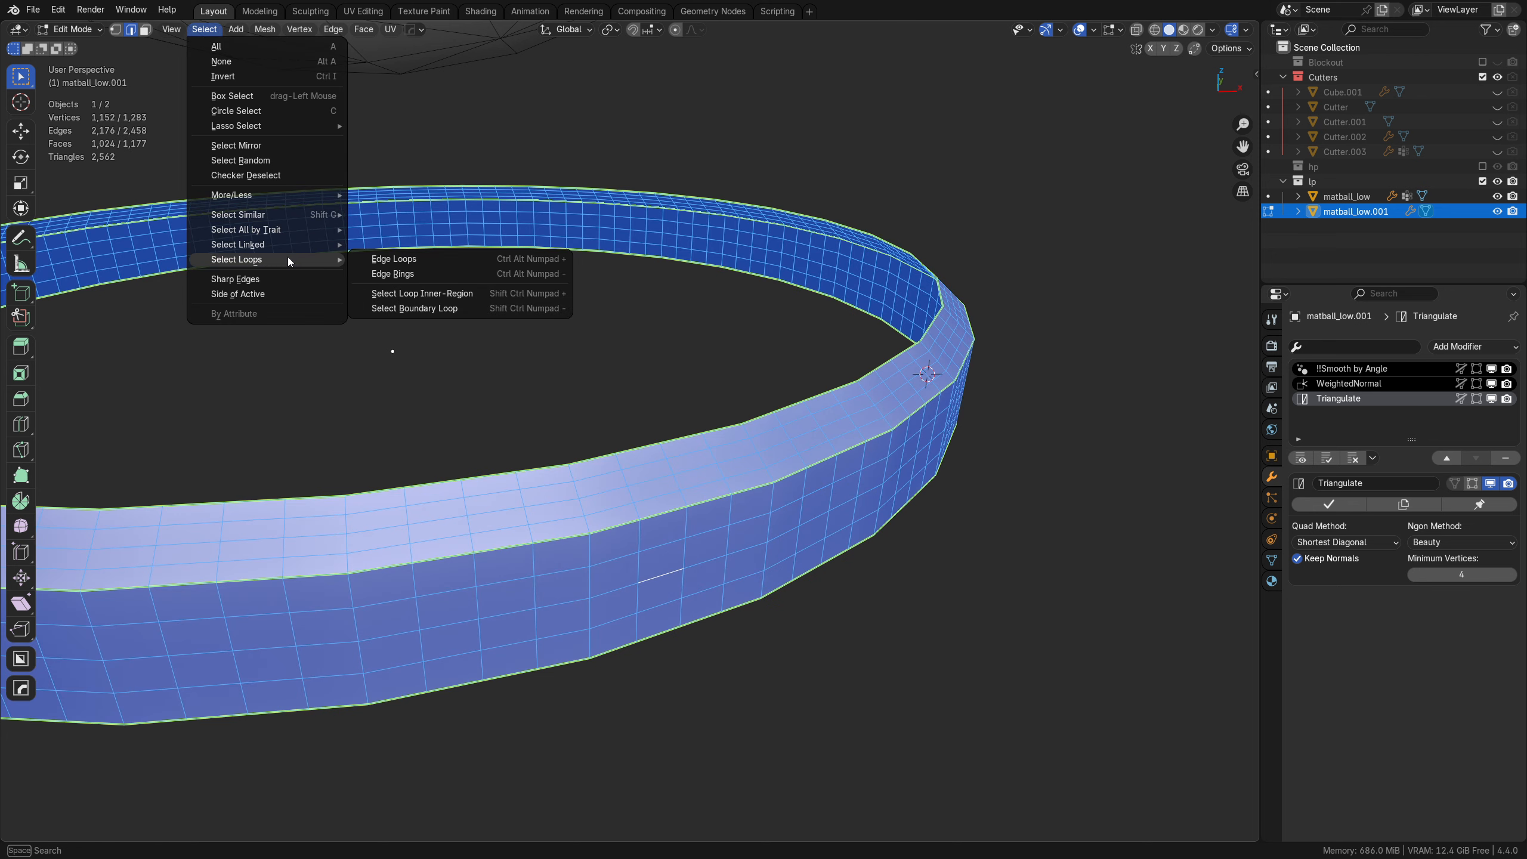
click(454, 309)
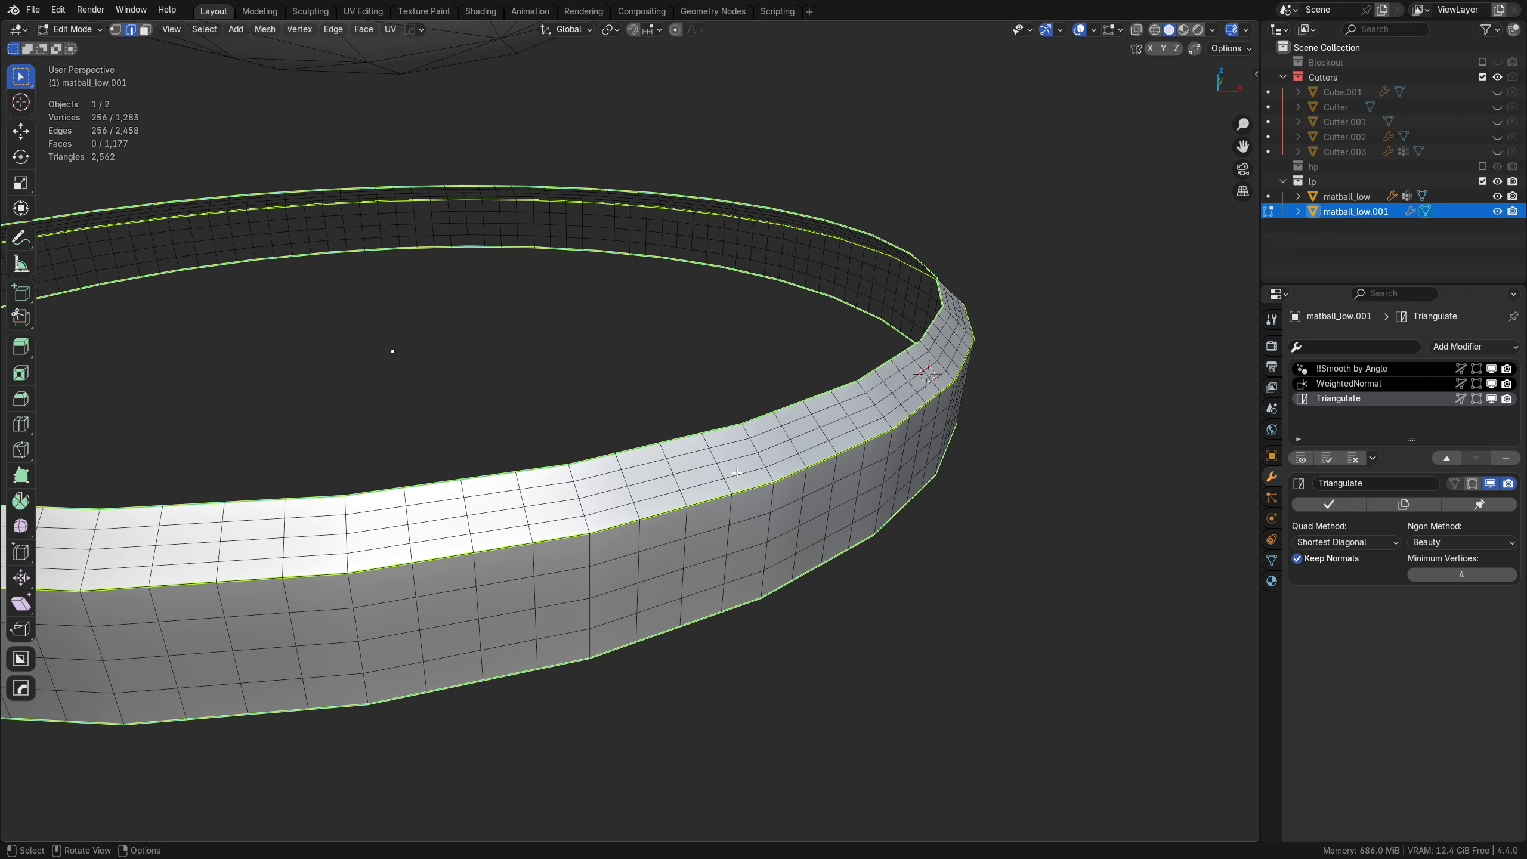
key(g)
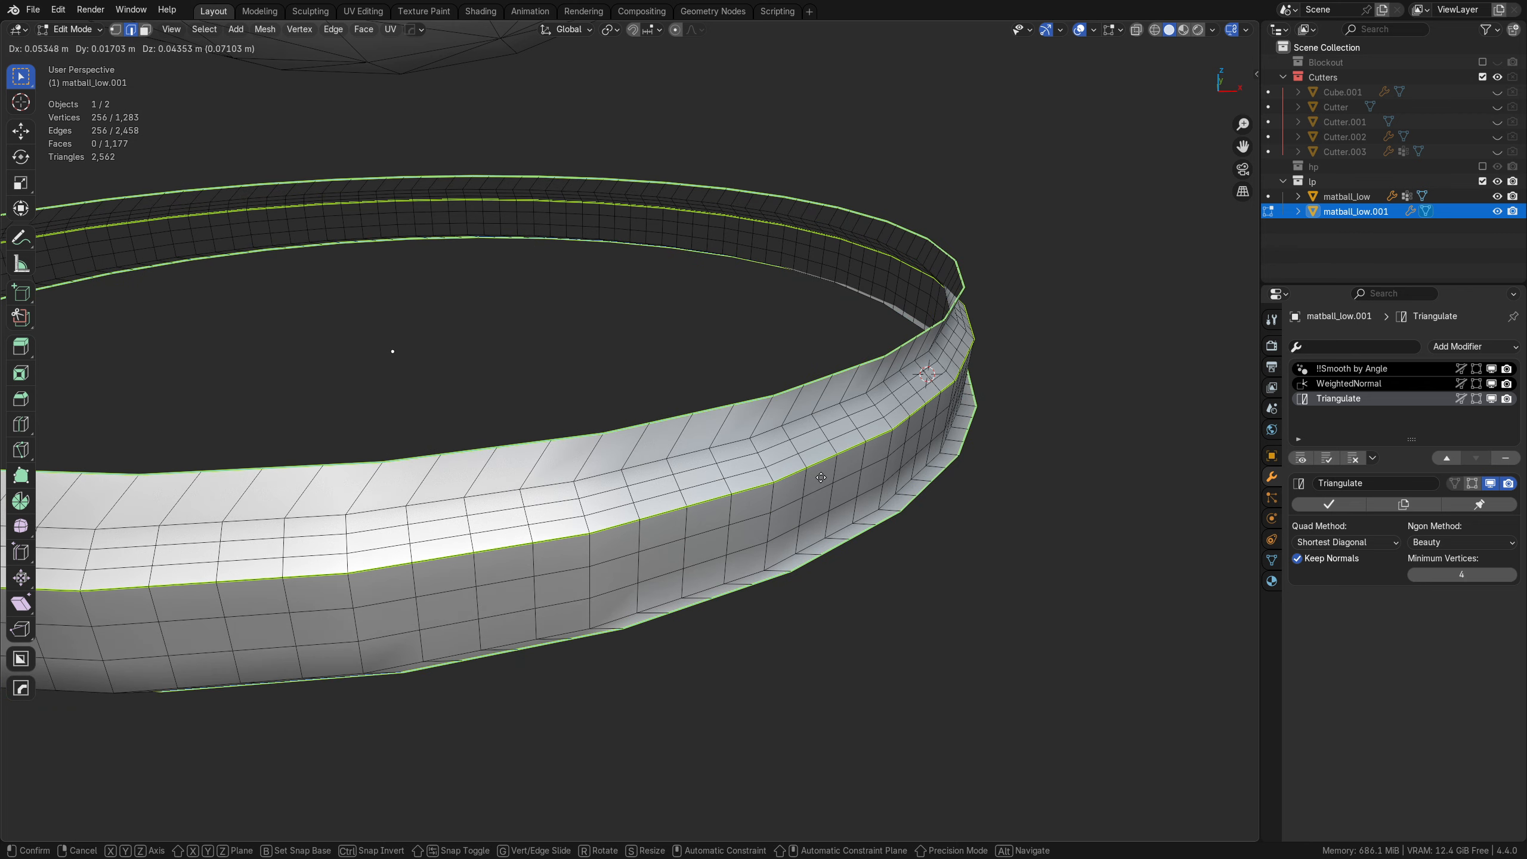
right_click(821, 478)
Add the horizontal edge loops between the boundaries of both outer bands to the selection
alt+shift+click(665, 603)
alt+shift+click(663, 573)
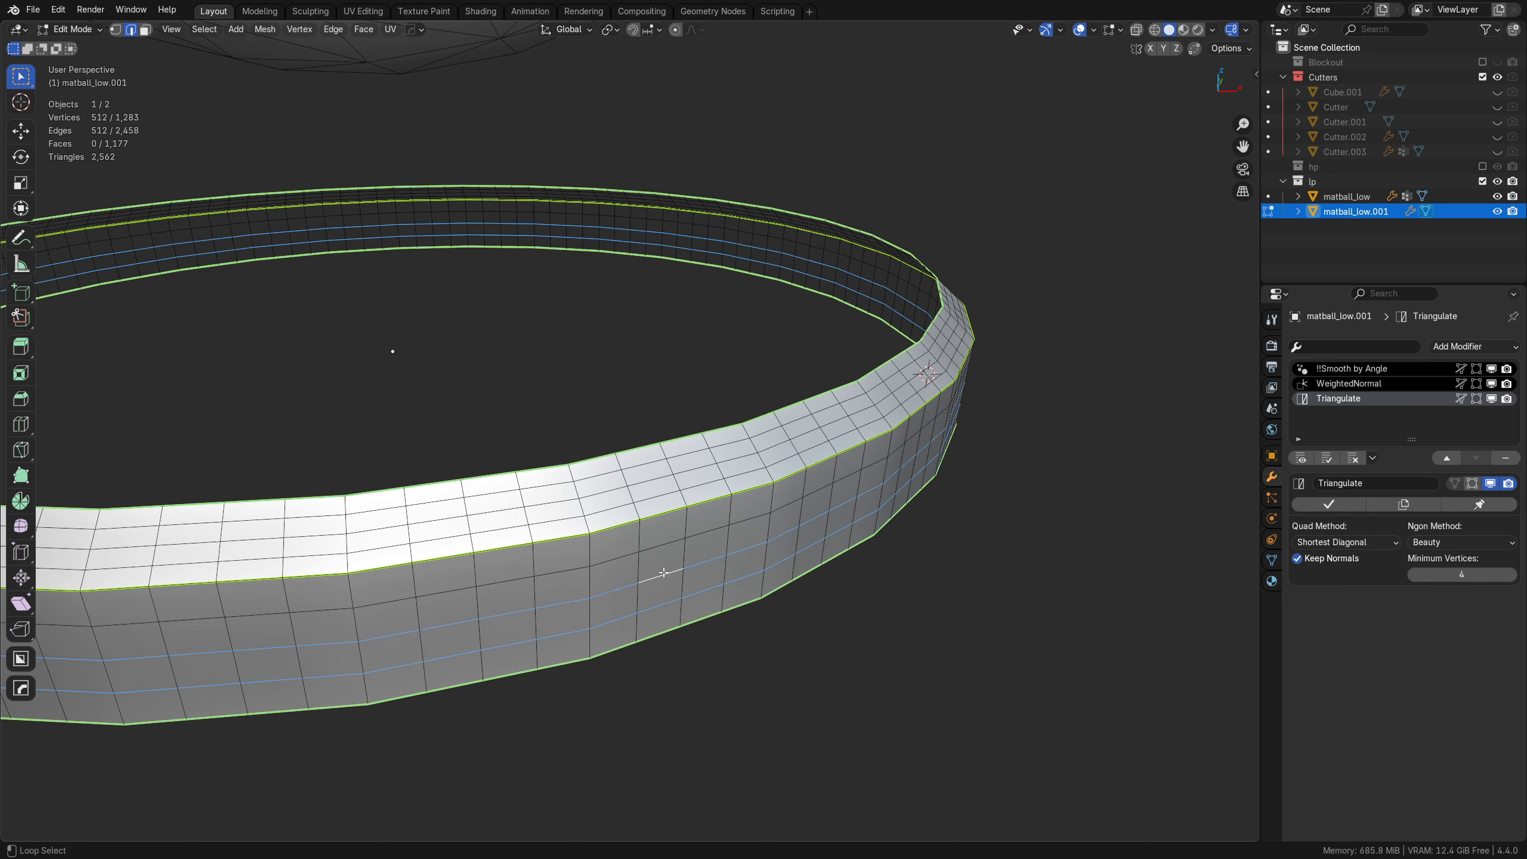
alt+shift+click(664, 552)
alt+shift+click(666, 531)
alt+shift+click(659, 500)
alt+shift+click(657, 476)
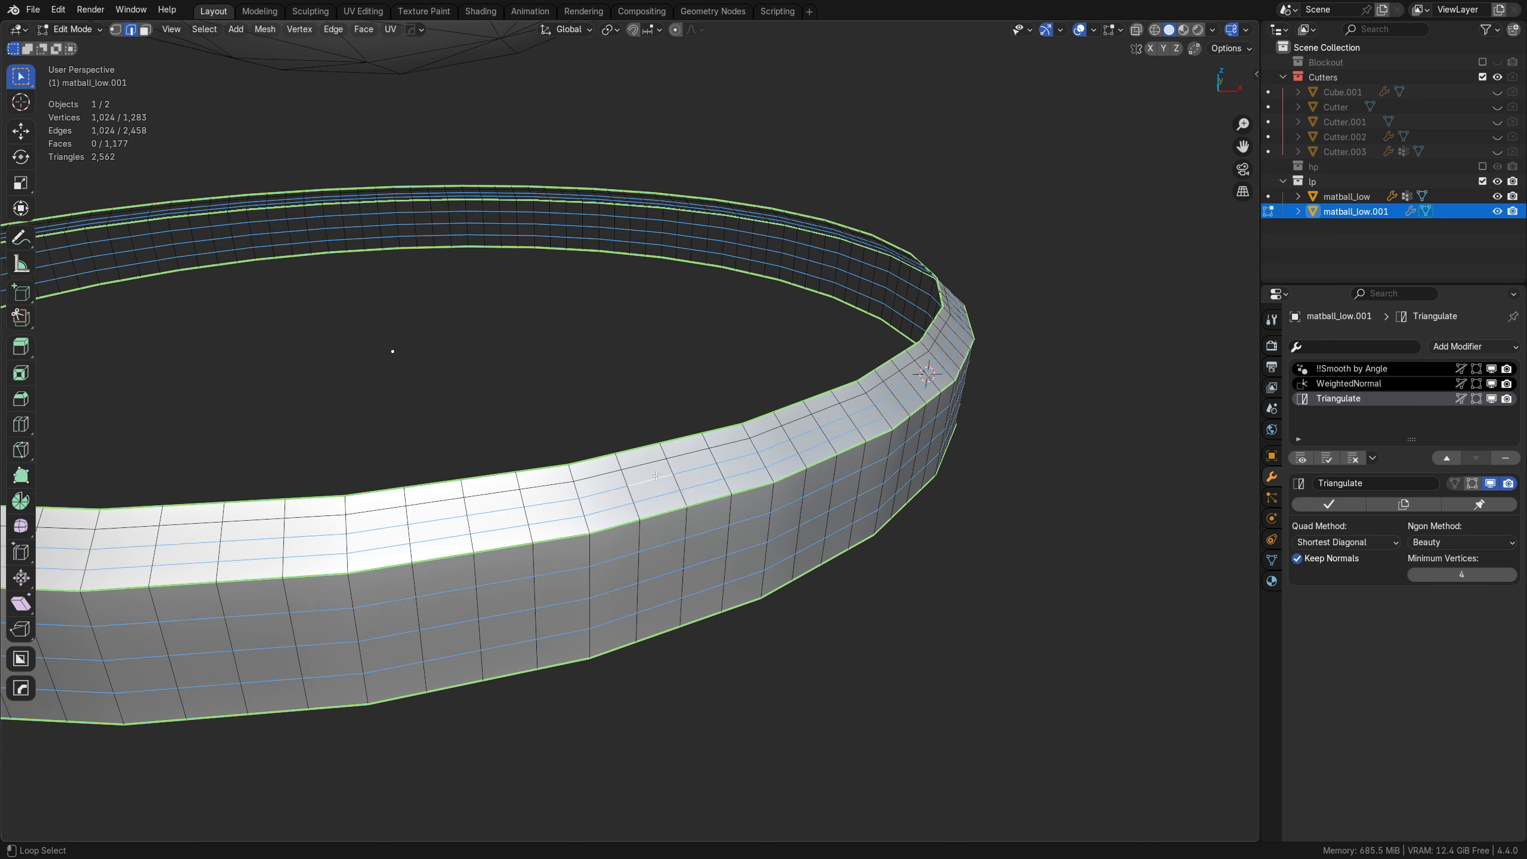
alt+shift+click(656, 468)
Try LoopTools Circle twice on all selected band loops, boundaries included, undoing it each time
right_click(795, 436)
mouse_move(784, 348)
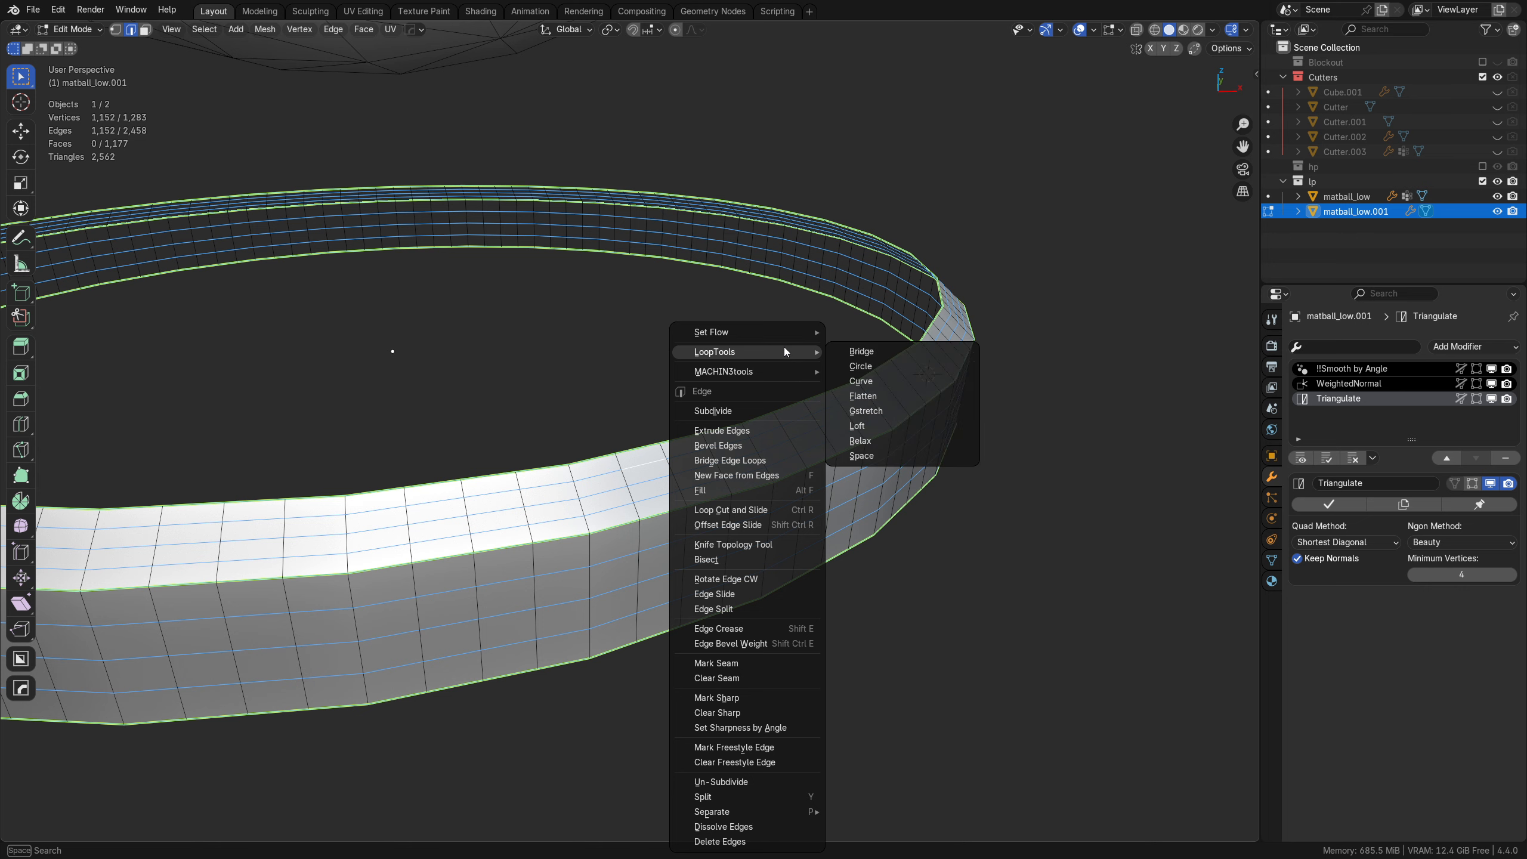
click(890, 365)
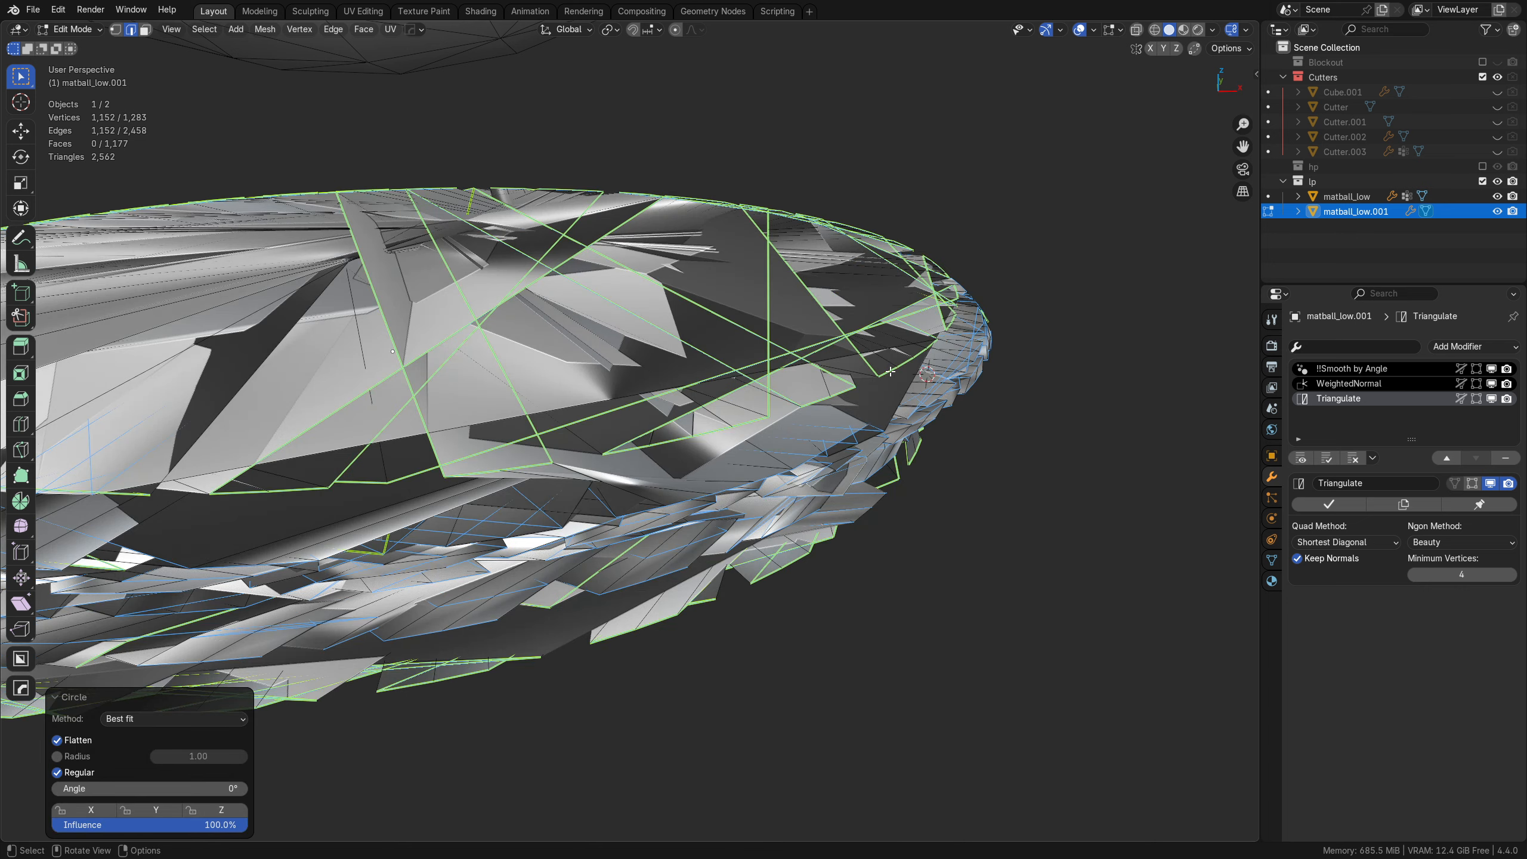
key(ctrl+z)
right_click(807, 404)
mouse_move(782, 348)
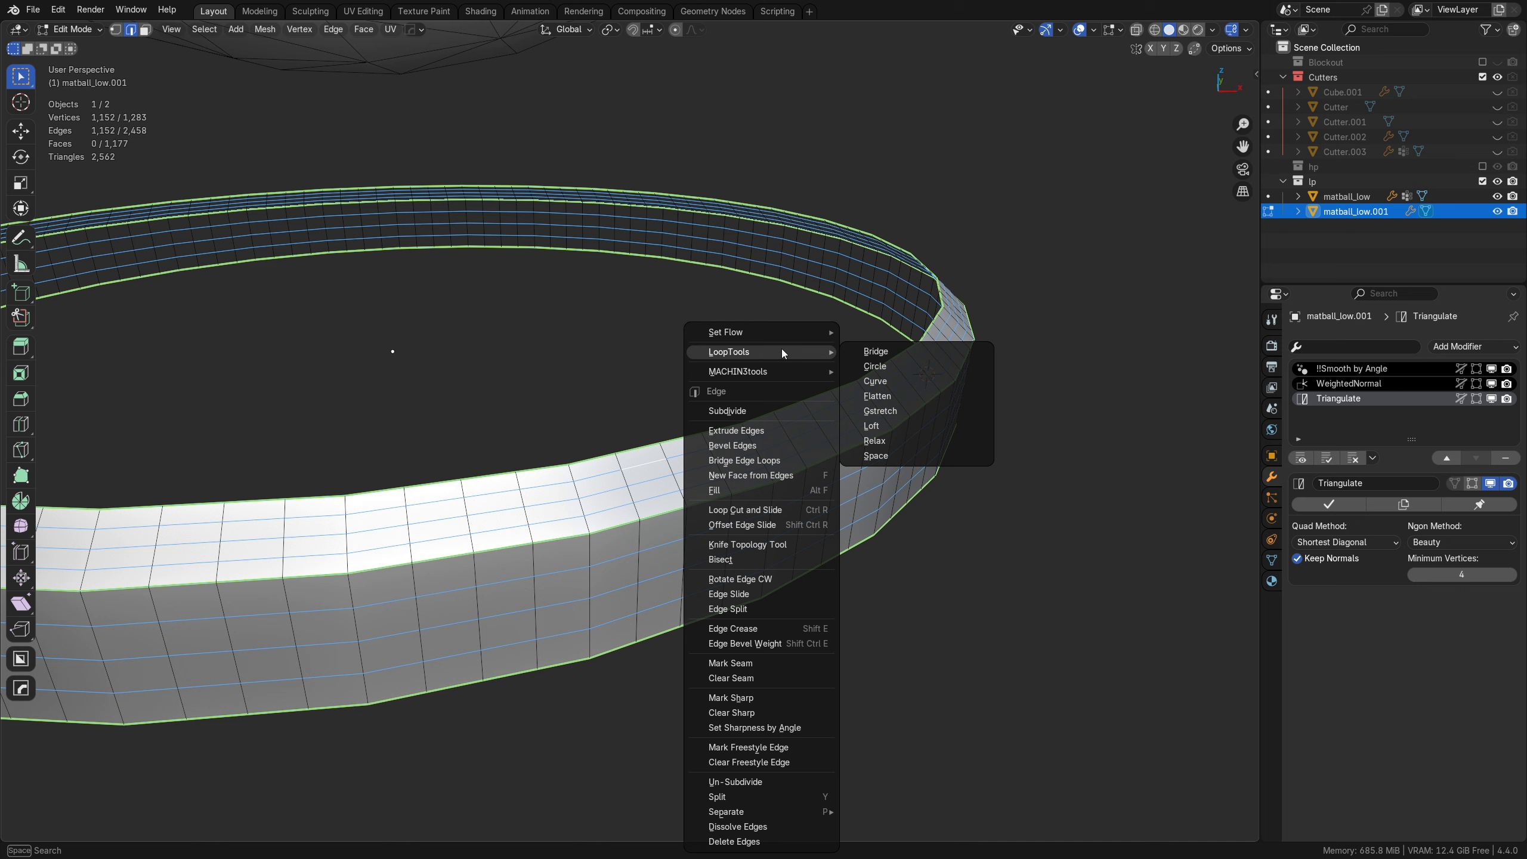
click(921, 370)
key(ctrl+z)
Clear the selection of band loops while staying in edge selection
middle_drag(735, 554, 686, 532)
alt+shift+click(690, 619)
middle_drag(745, 621, 744, 617)
key(Tab)
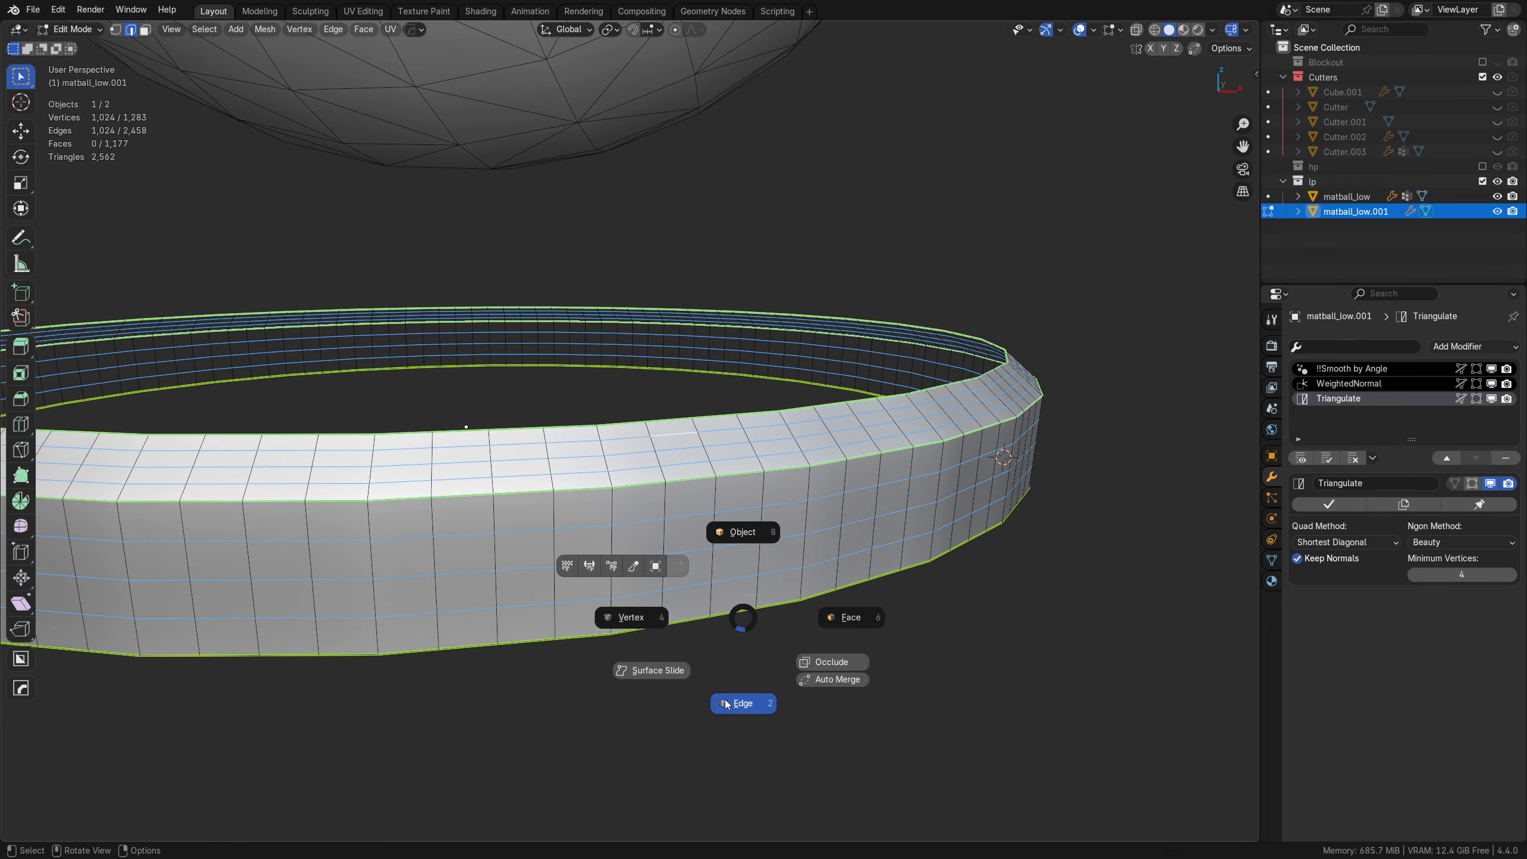
click(728, 705)
key(a)
key(a)
key(a)
Select the seven horizontal edge loops between the bands' lower and upper boundaries and round them with LoopTools Circle
alt+shift+click(686, 595)
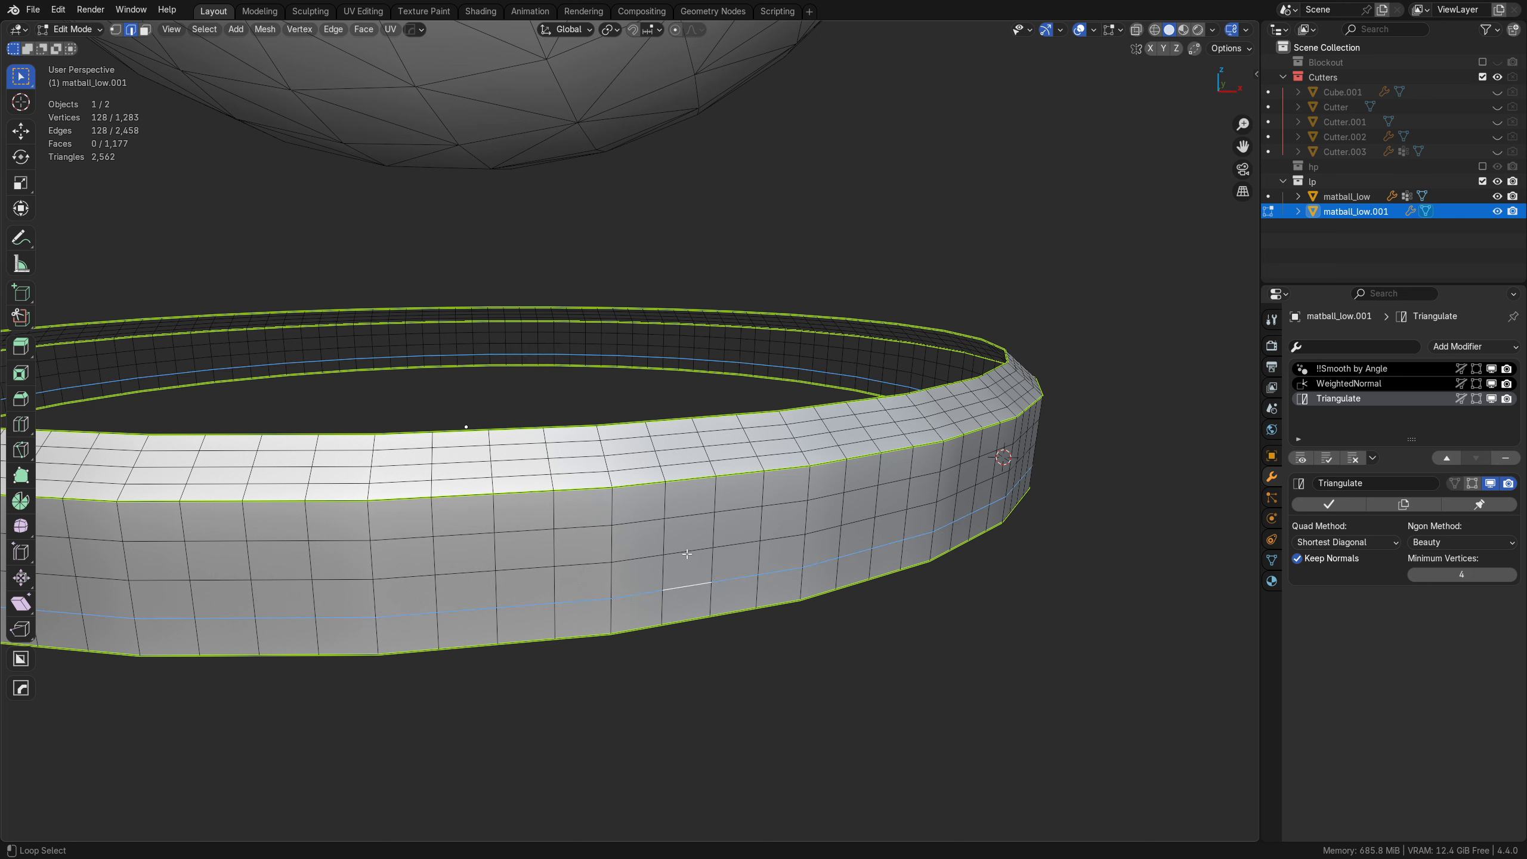
alt+shift+click(688, 556)
alt+shift+click(689, 517)
alt+shift+click(686, 482)
alt+shift+click(682, 465)
alt+shift+click(680, 450)
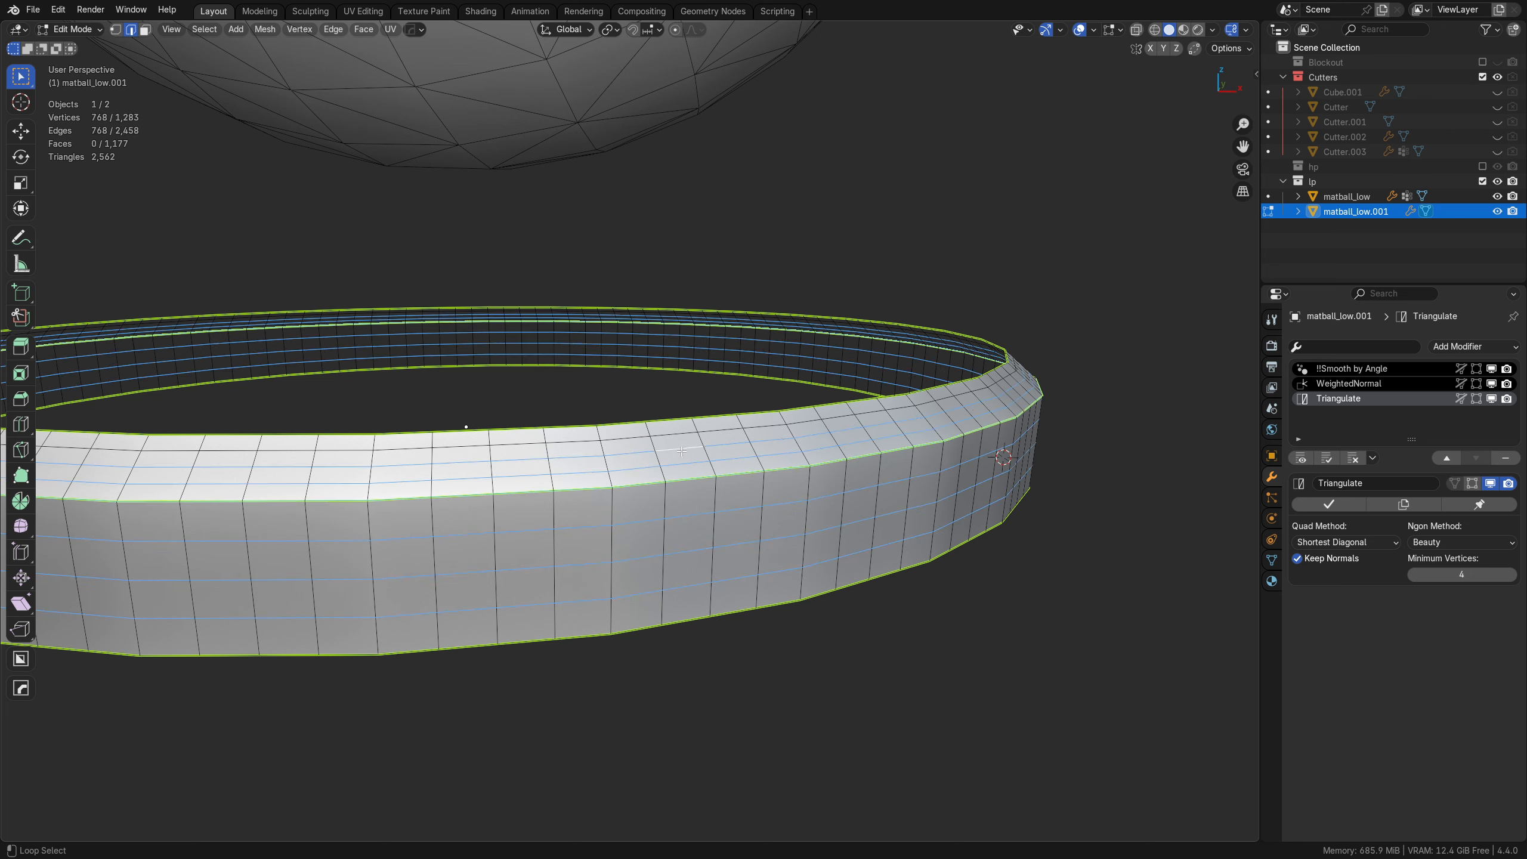
alt+shift+click(677, 435)
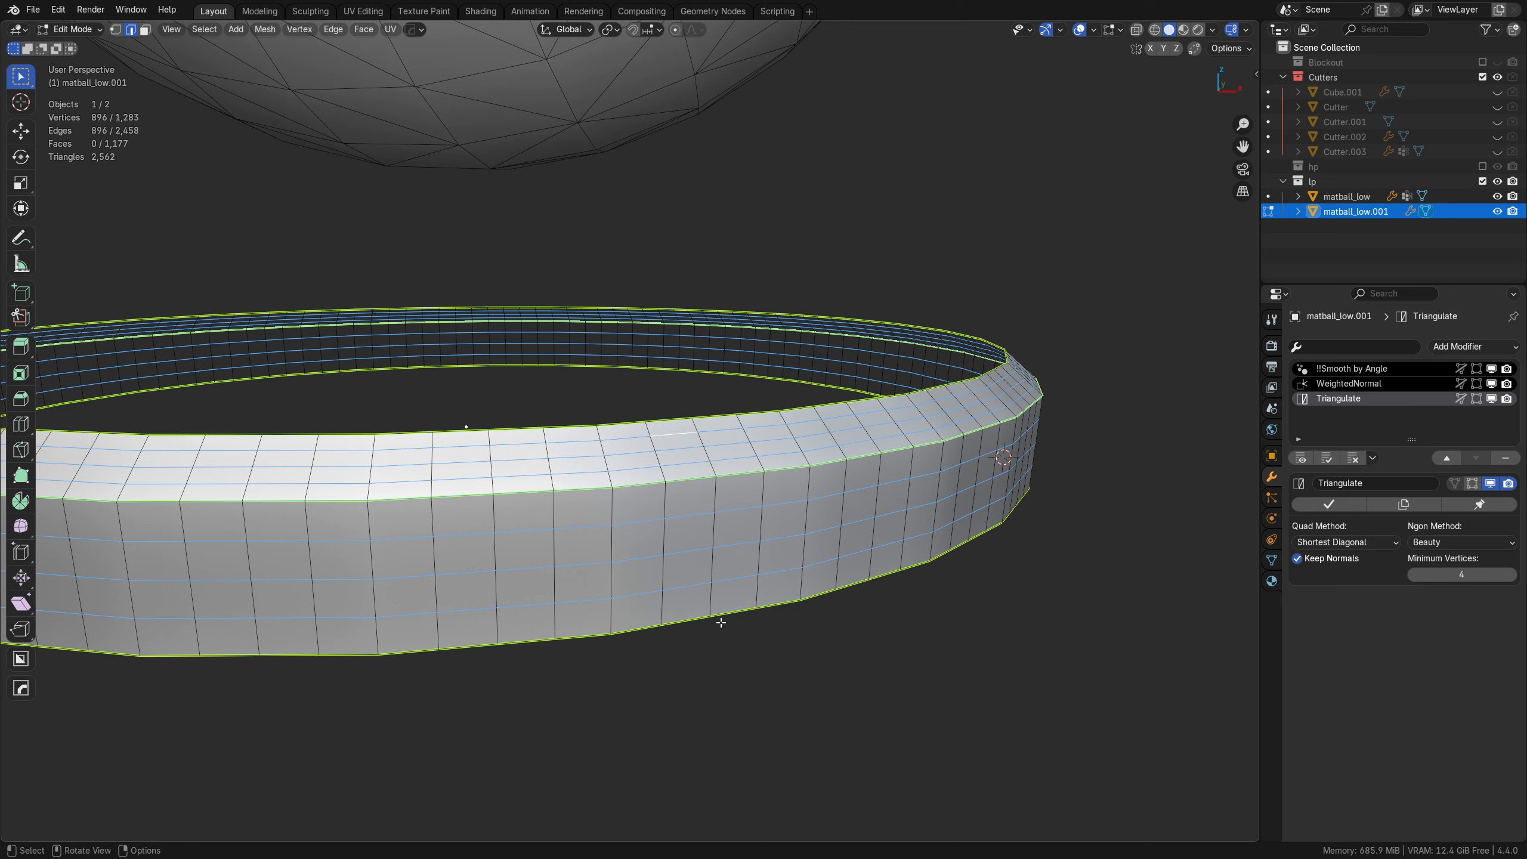
key(ctrl+e)
mouse_move(770, 353)
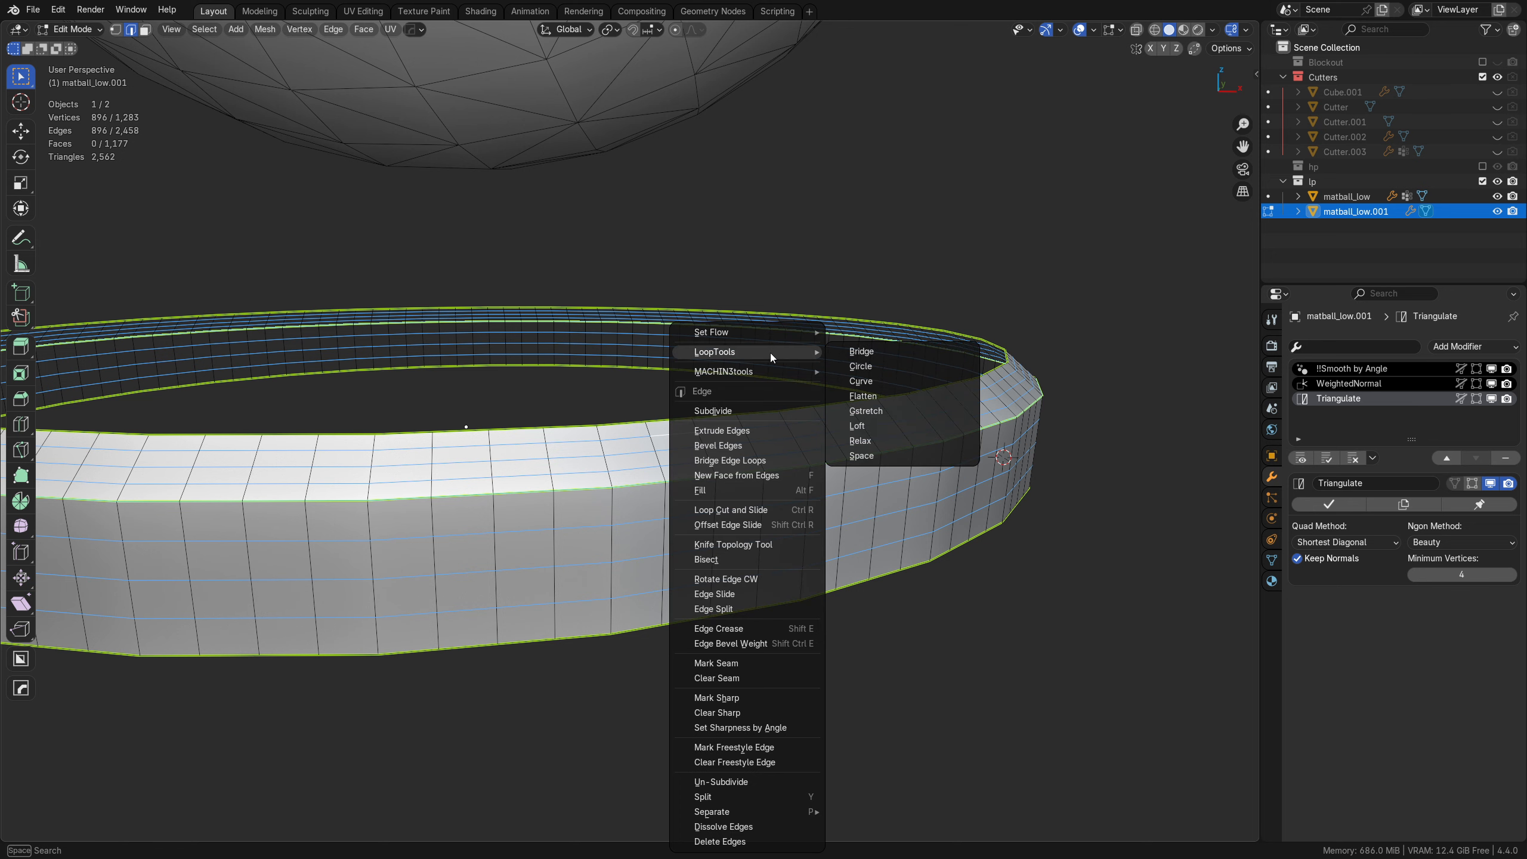
click(884, 367)
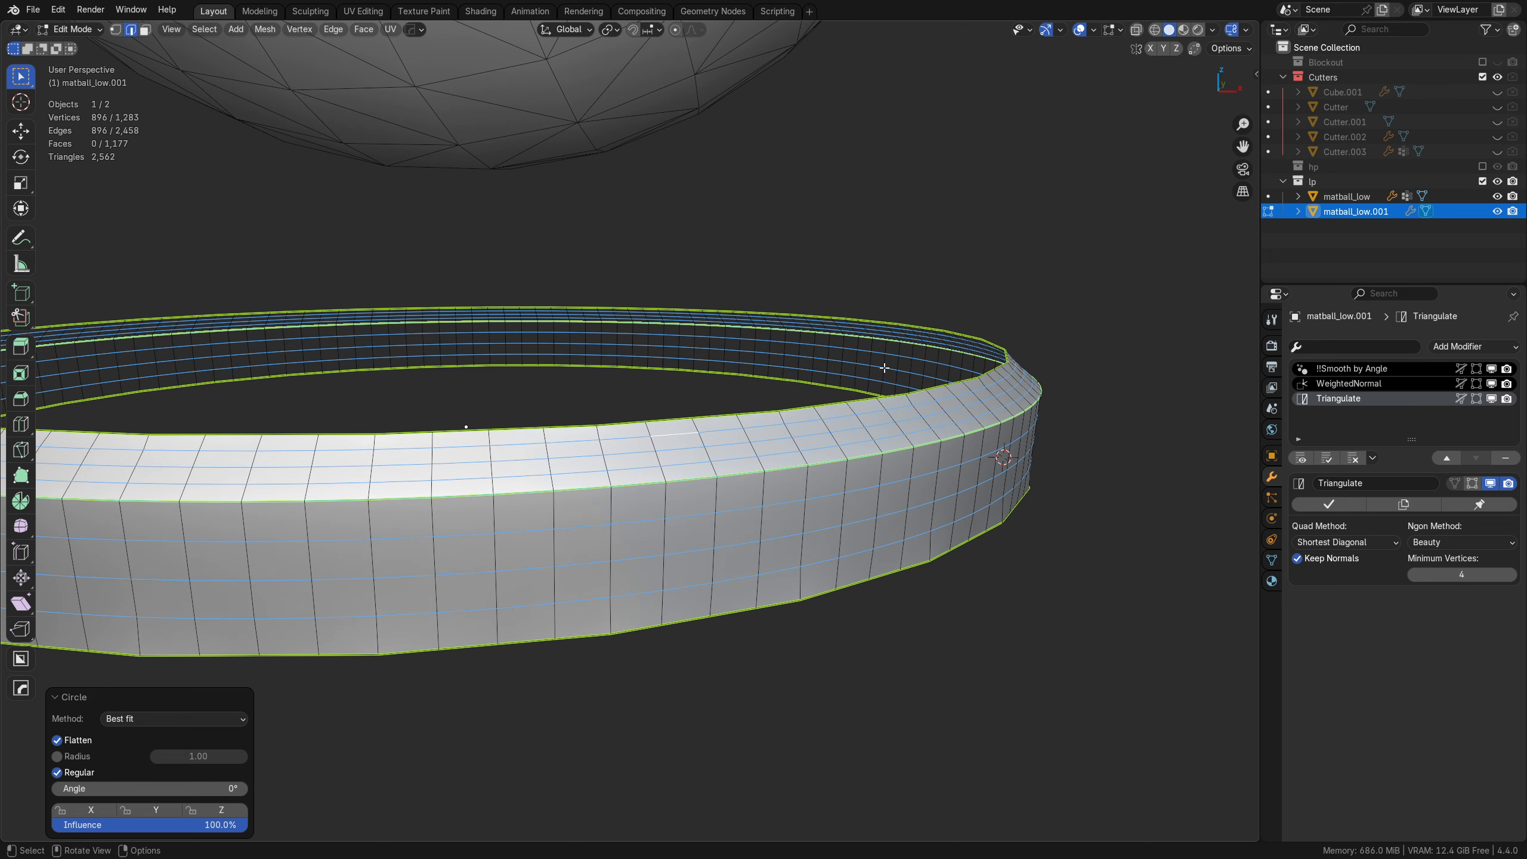
Round the lower boundary loop of the outer bands with LoopTools Circle
middle_drag(882, 368, 875, 418)
alt+click(698, 610)
key(ctrl+e)
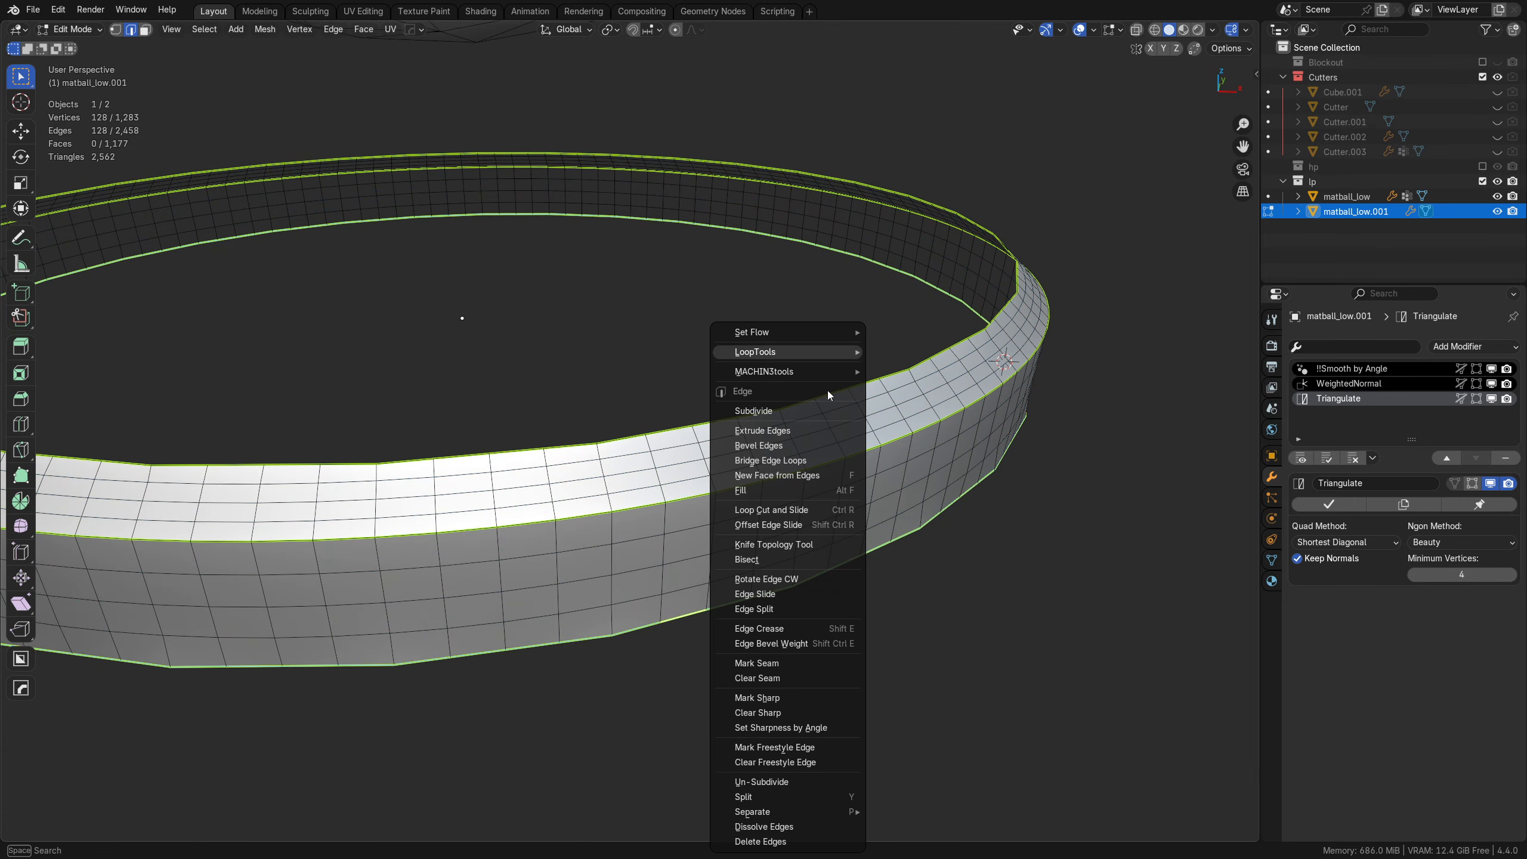
mouse_move(842, 351)
click(936, 373)
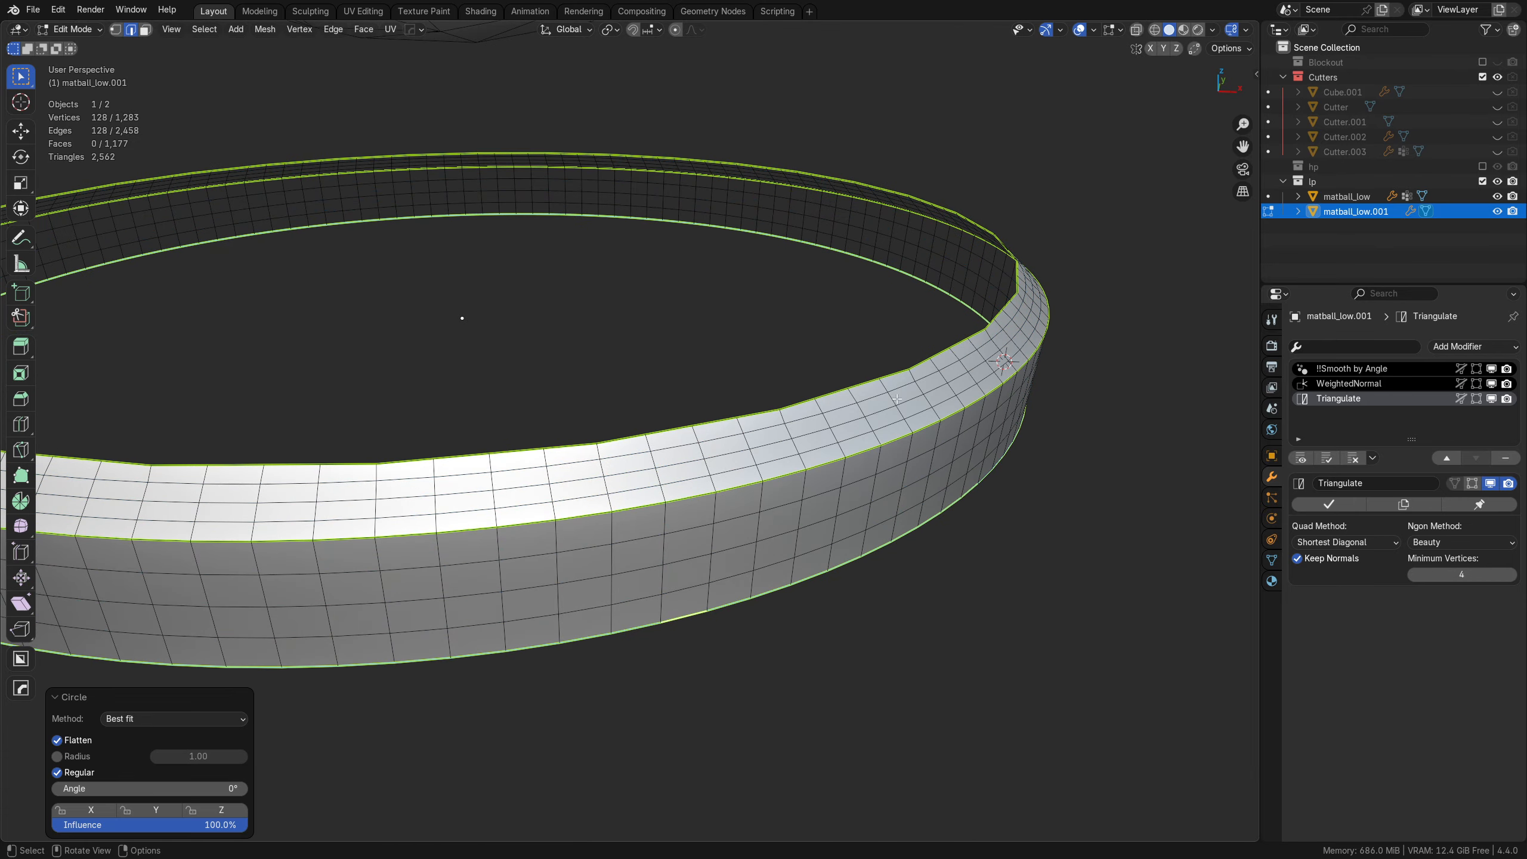
Round the upper boundary loop of the outer bands with LoopTools Circle and clear the selection
alt+shift+click(651, 428)
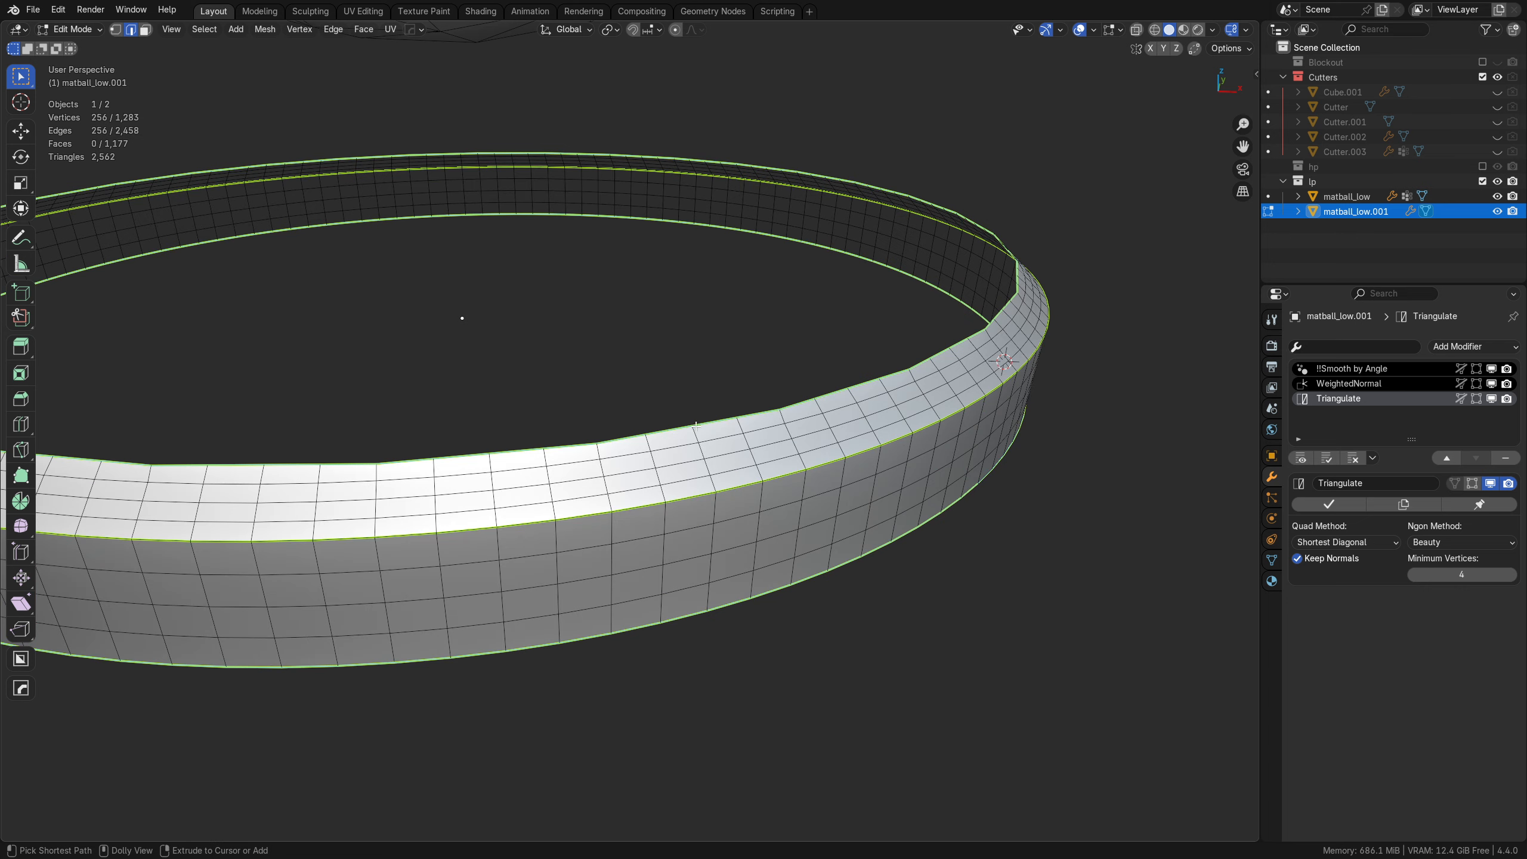
alt+click(709, 645)
key(ctrl+e)
mouse_move(842, 305)
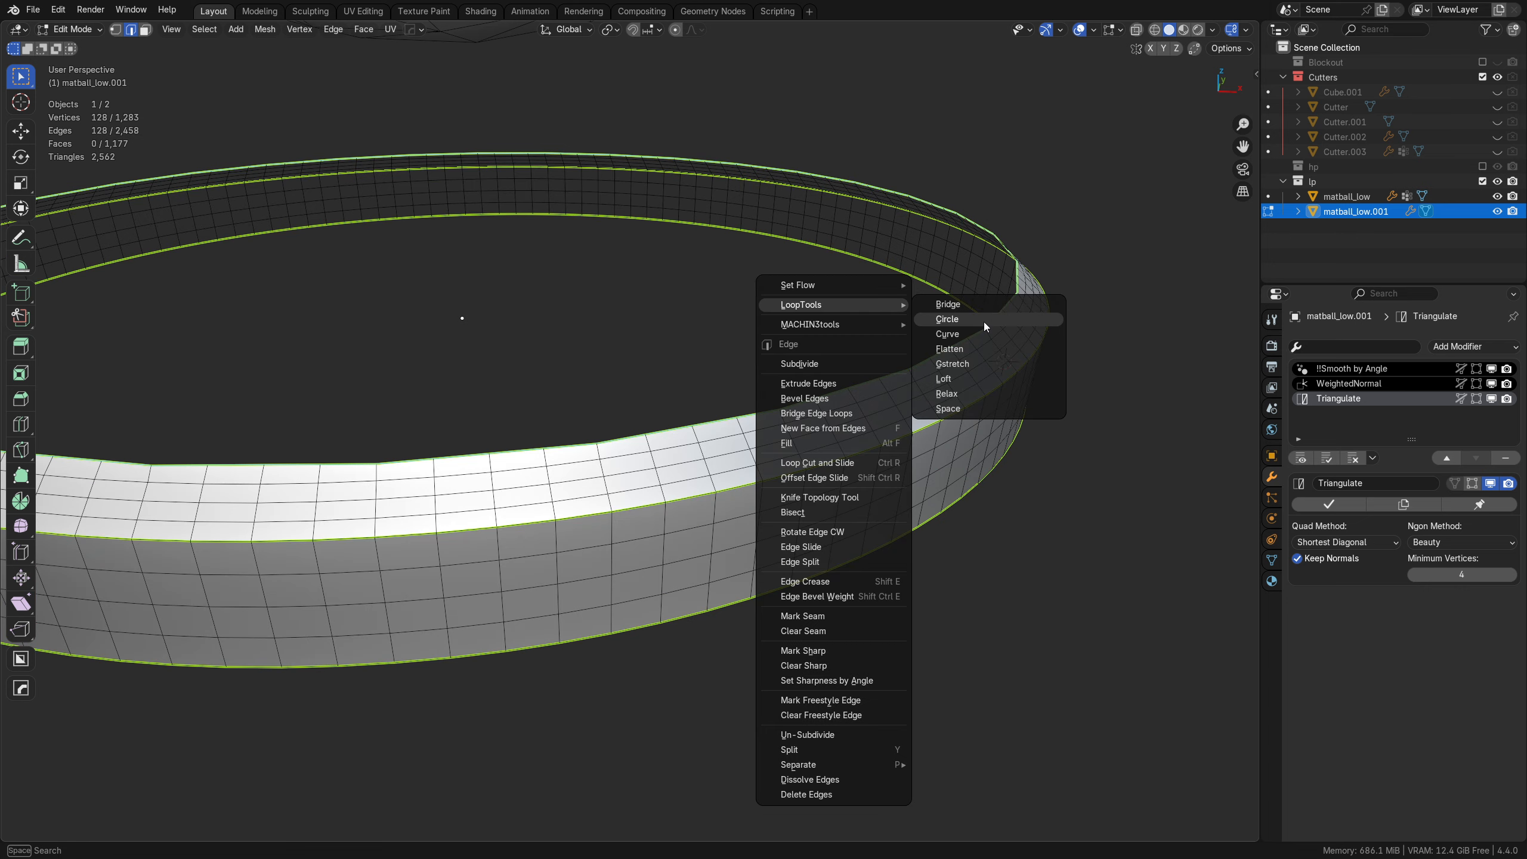
click(984, 333)
key(alt+a)
key(ctrl+e)
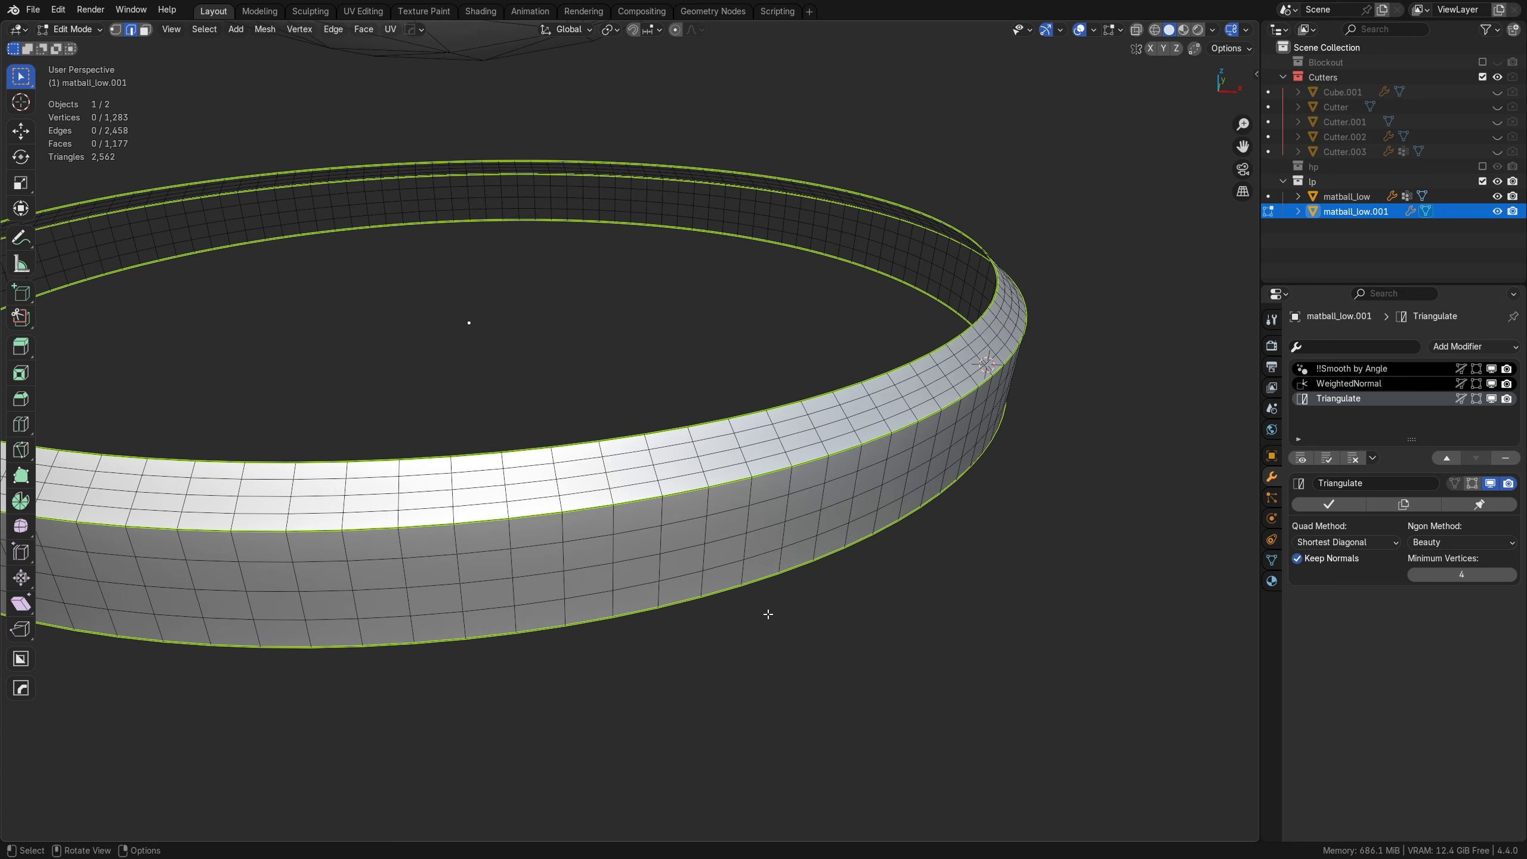
Return to Object Mode and inspect the base's rounded outer ring and conical part from several angles
middle_drag(830, 609, 819, 557)
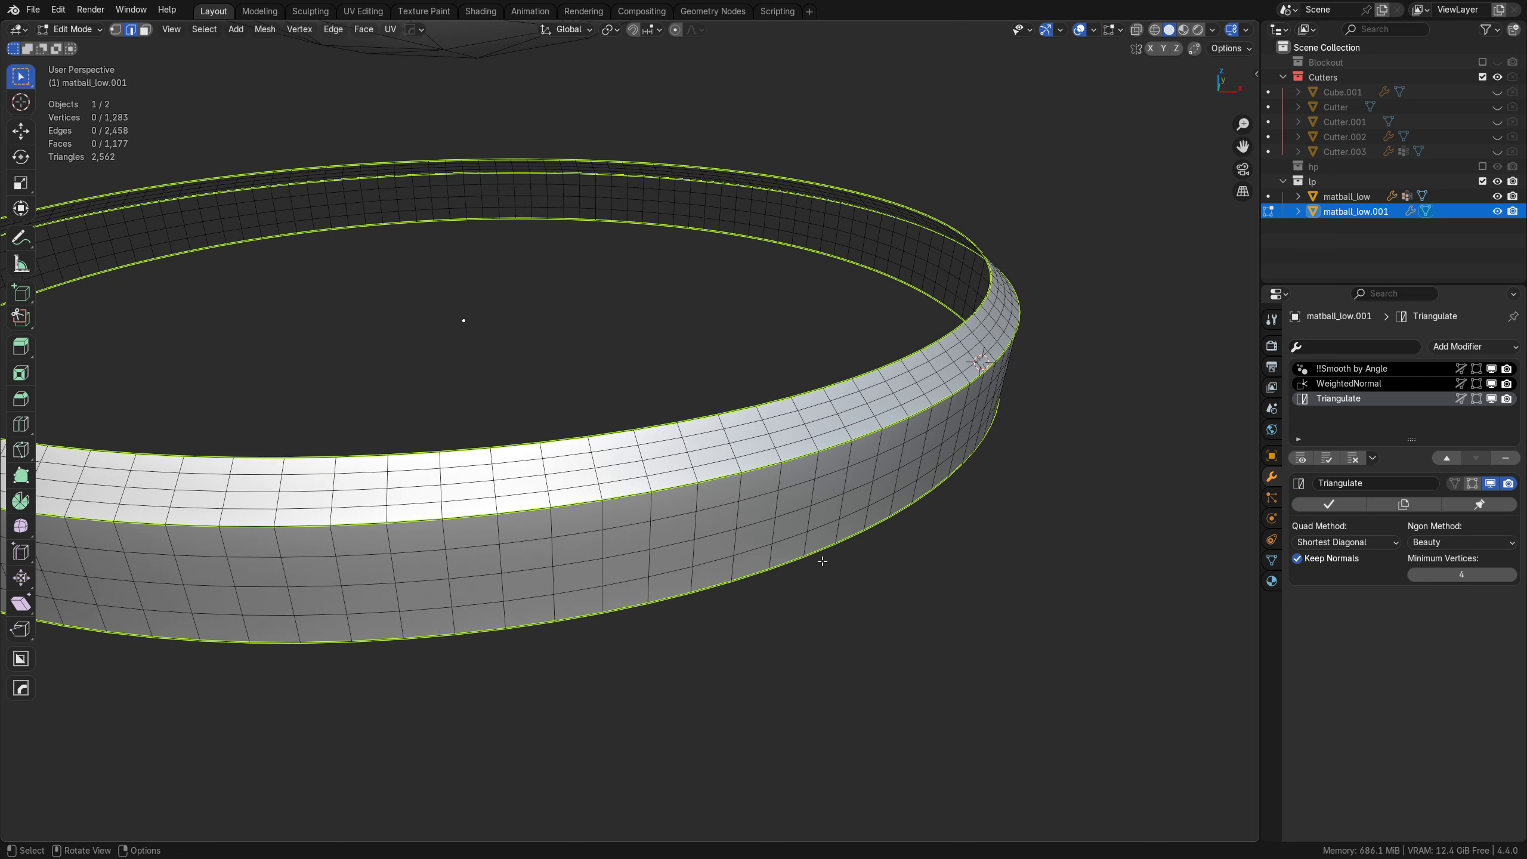
key(ctrl+Tab)
click(822, 562)
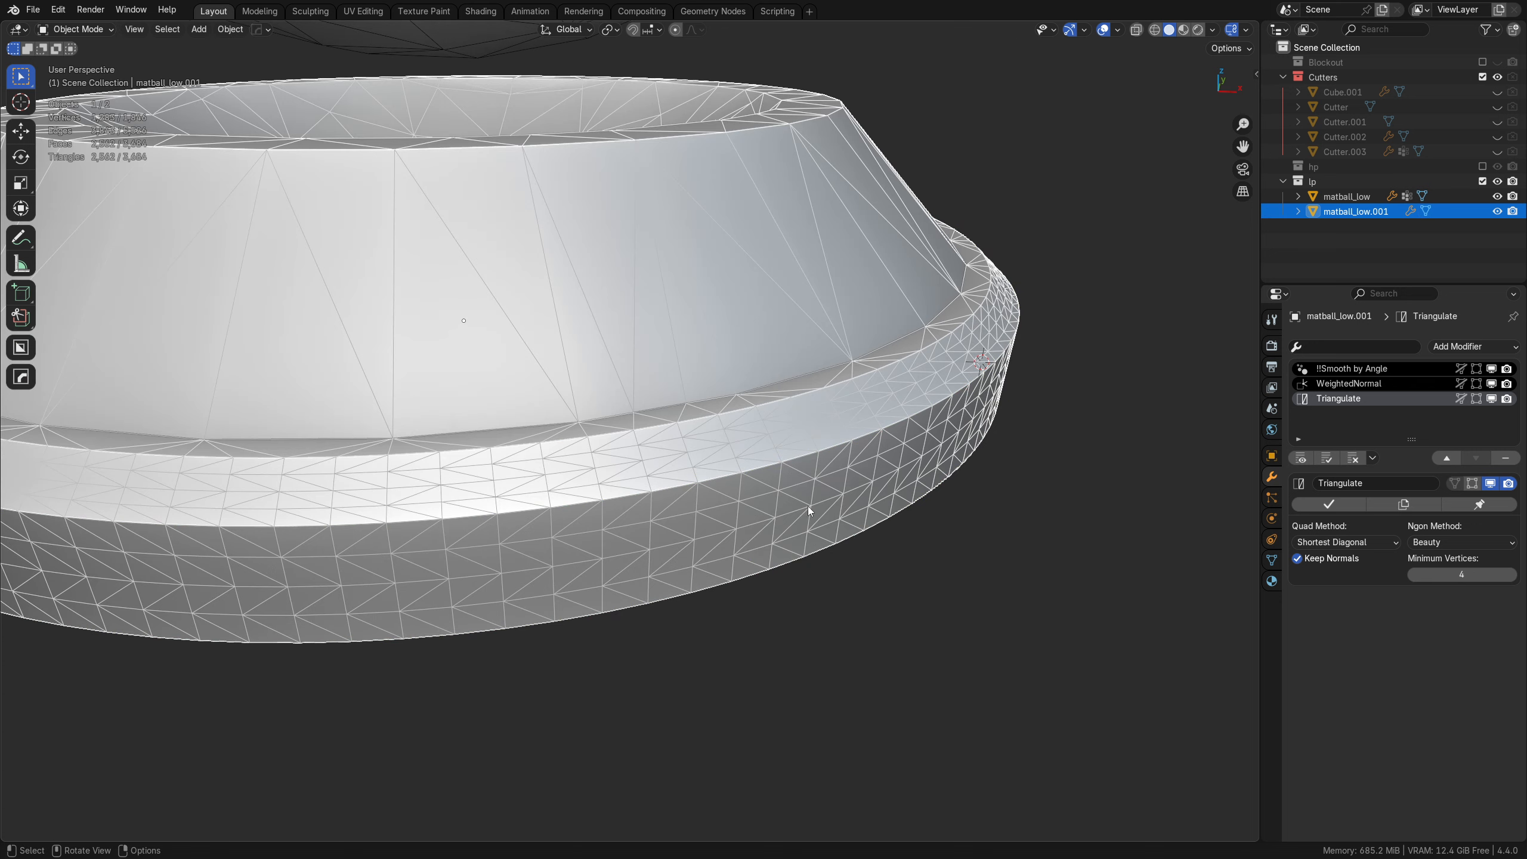
middle_drag(802, 473, 764, 350)
middle_drag(513, 562, 759, 563)
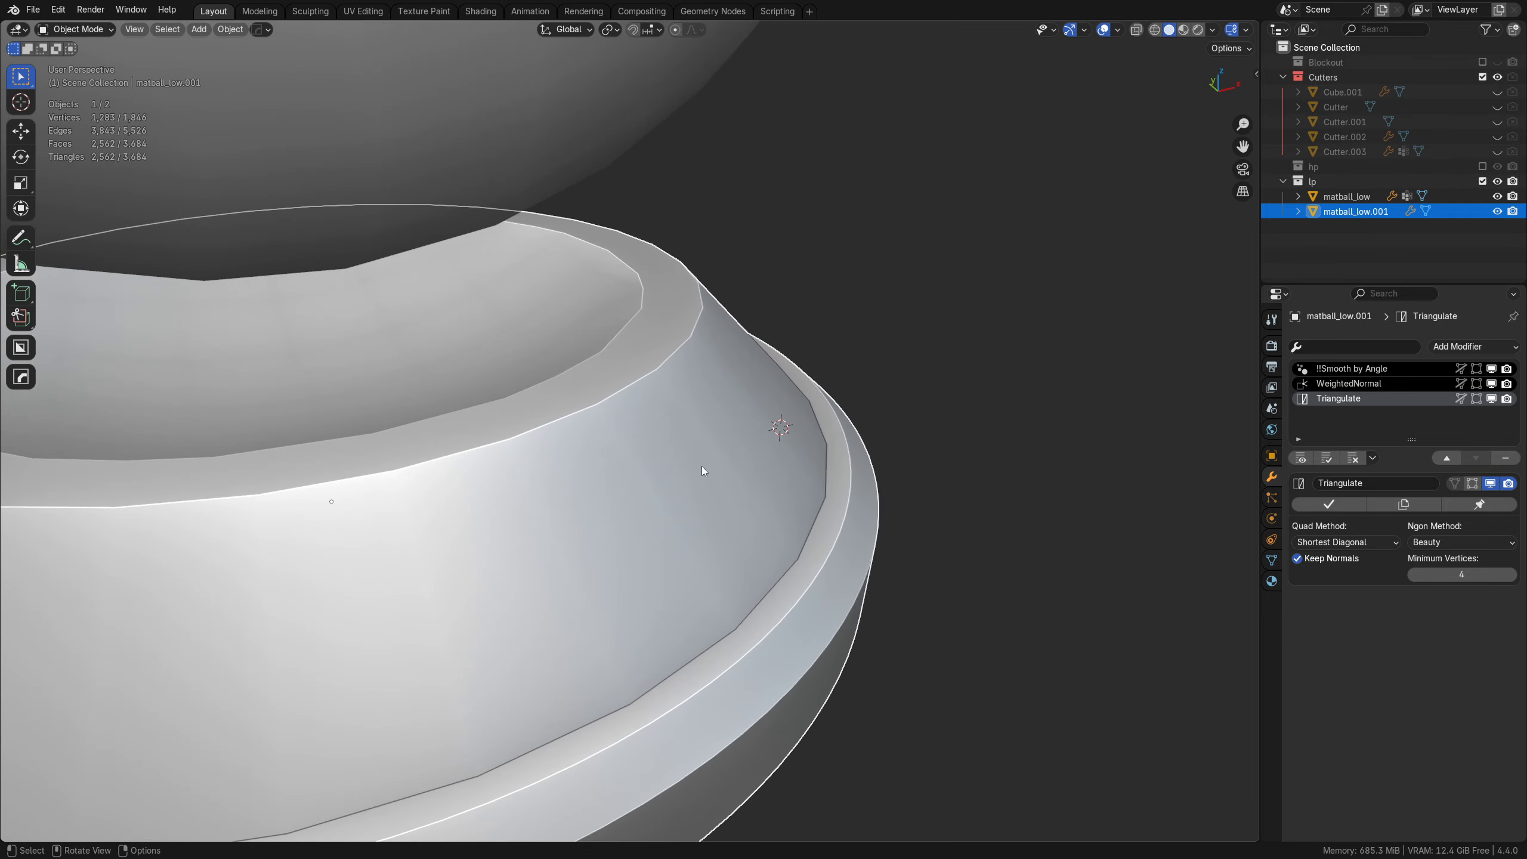
middle_drag(503, 462, 306, 612)
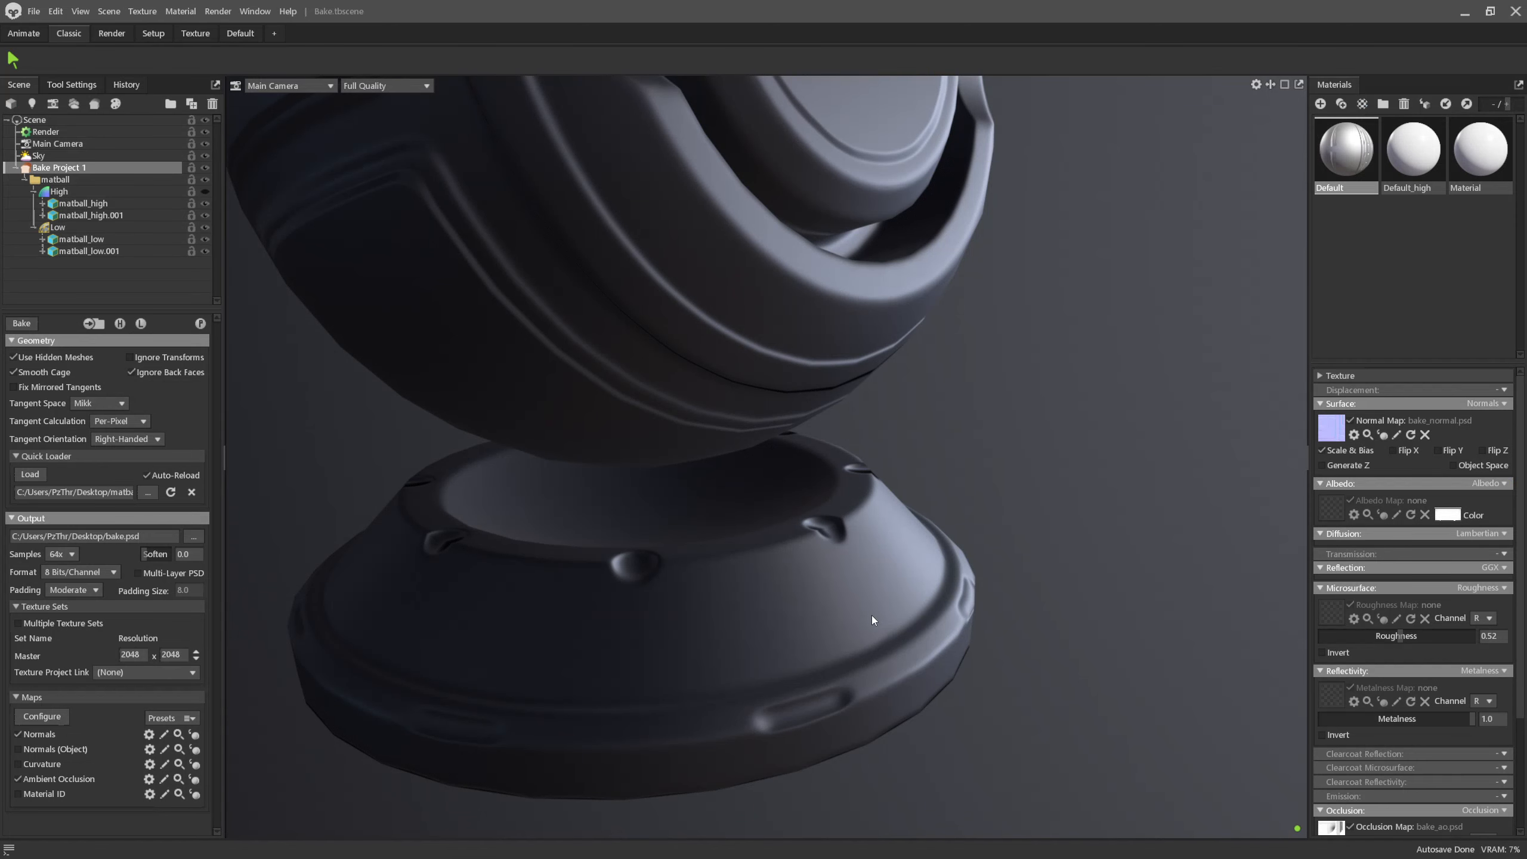
Switch to Marmoset Toolbag and examine the silhouette of the baked material ball and its base from several sides
drag(871, 616, 944, 600)
scroll(716, 464, up, 5)
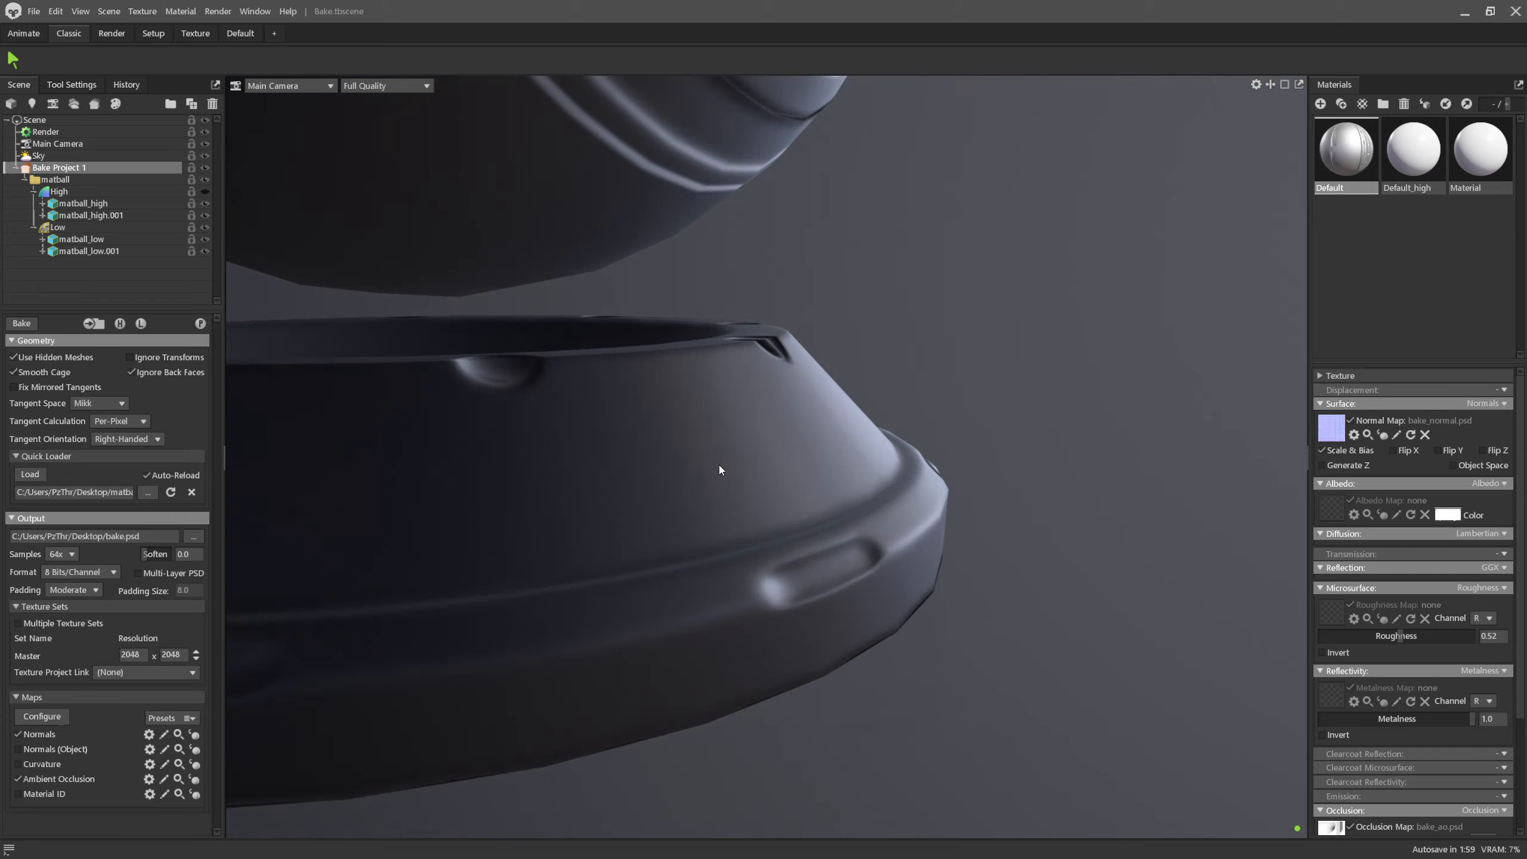
drag(720, 469, 898, 447)
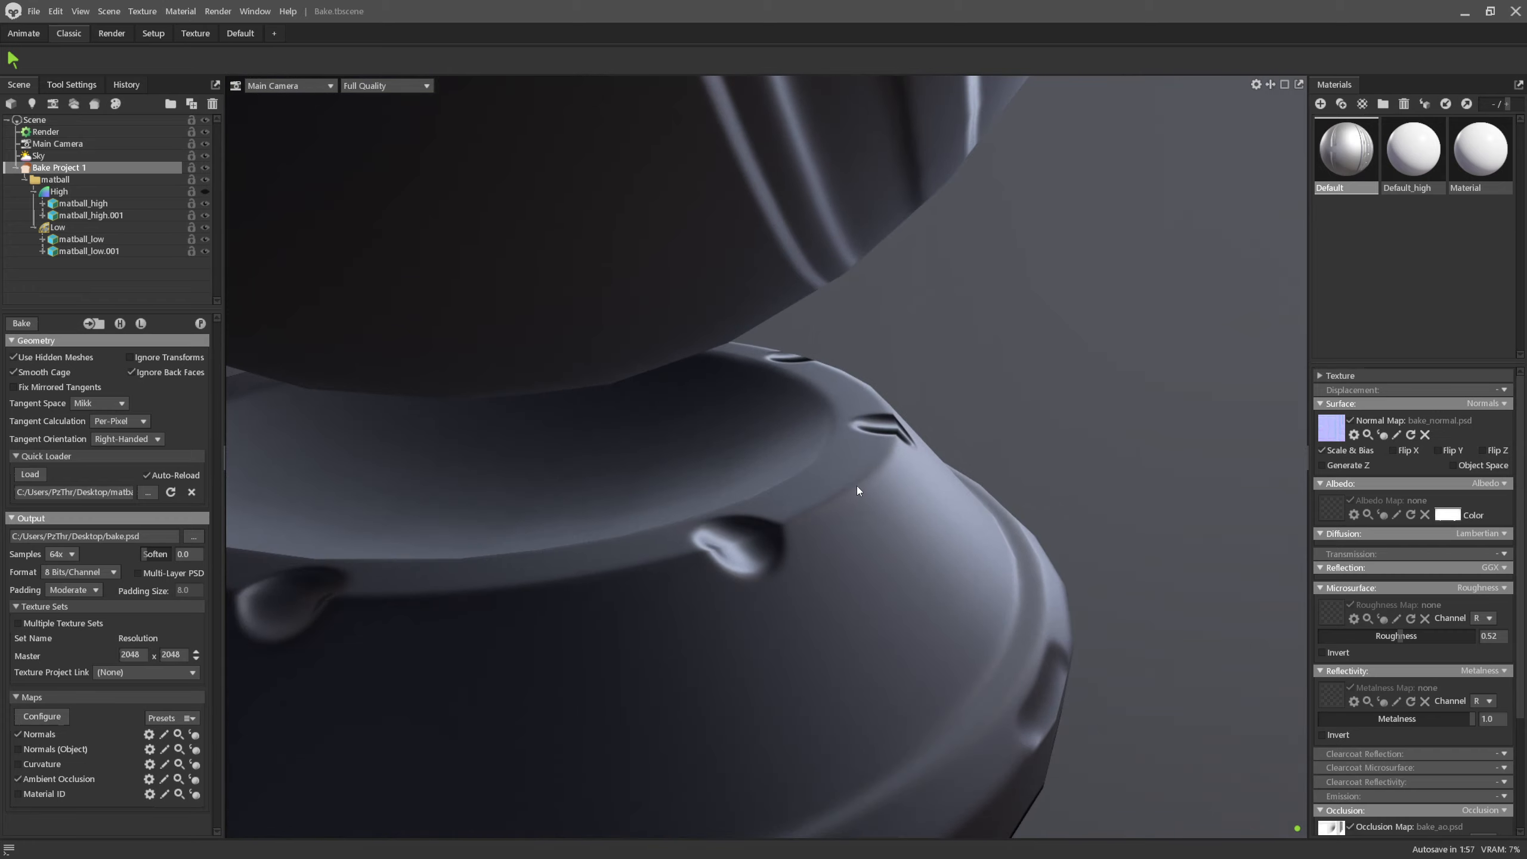
scroll(947, 650, down, 5)
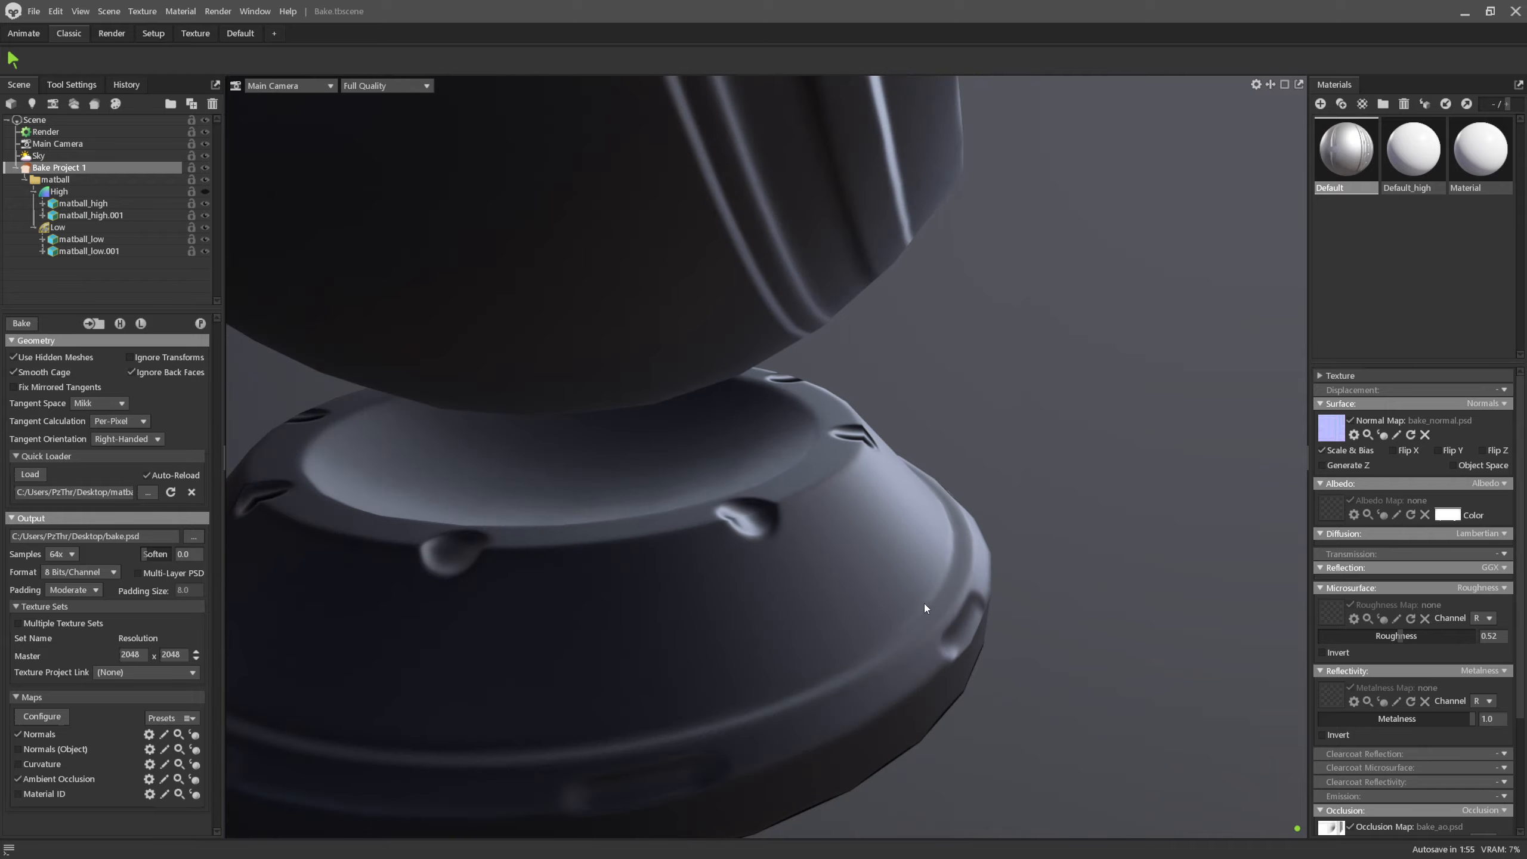
drag(924, 603, 753, 568)
drag(790, 621, 627, 645)
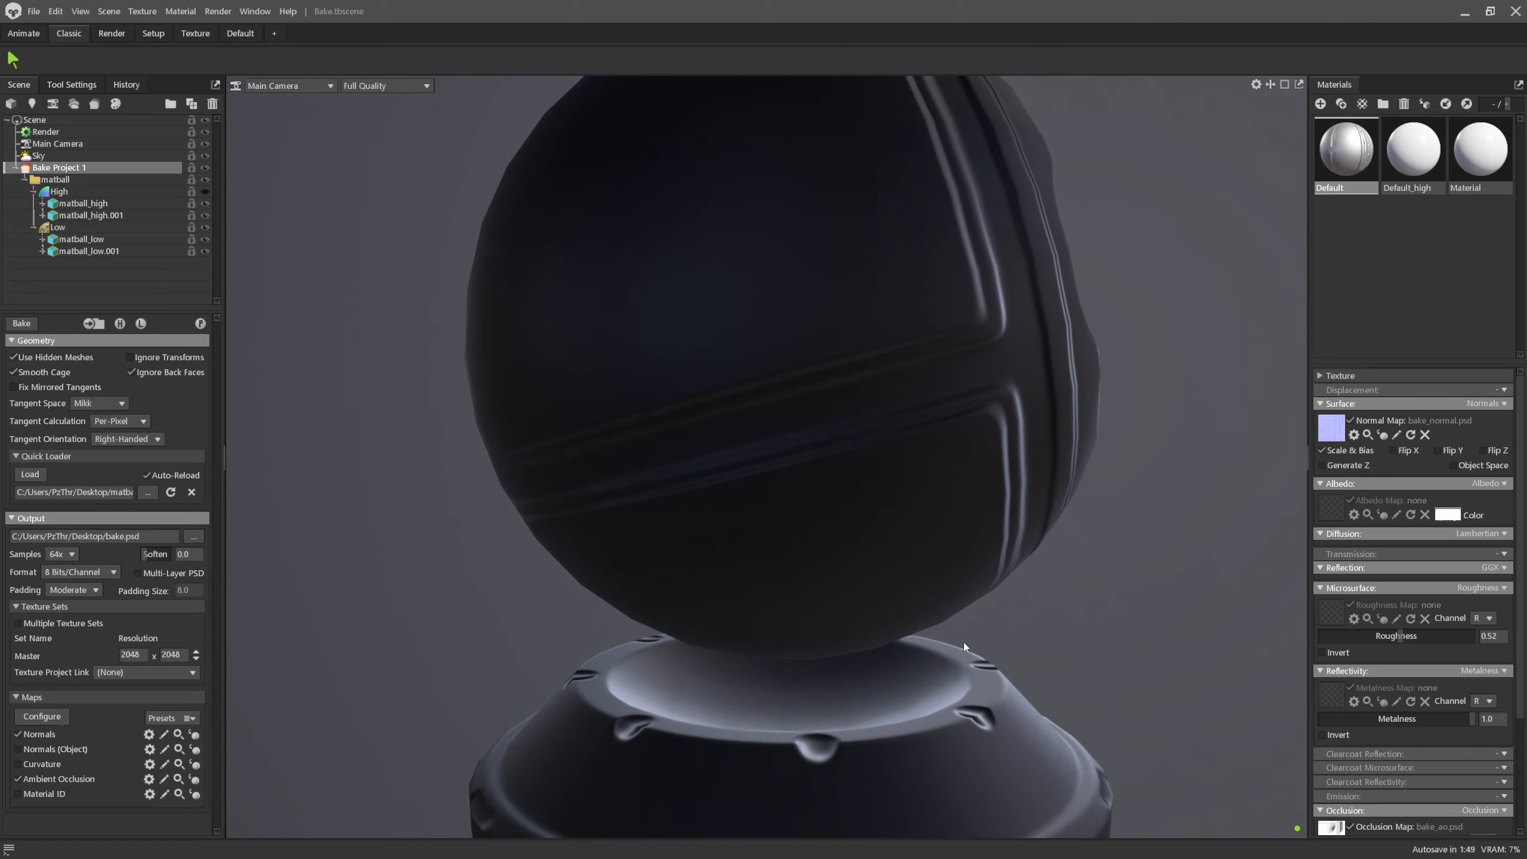
drag(979, 659, 334, 348)
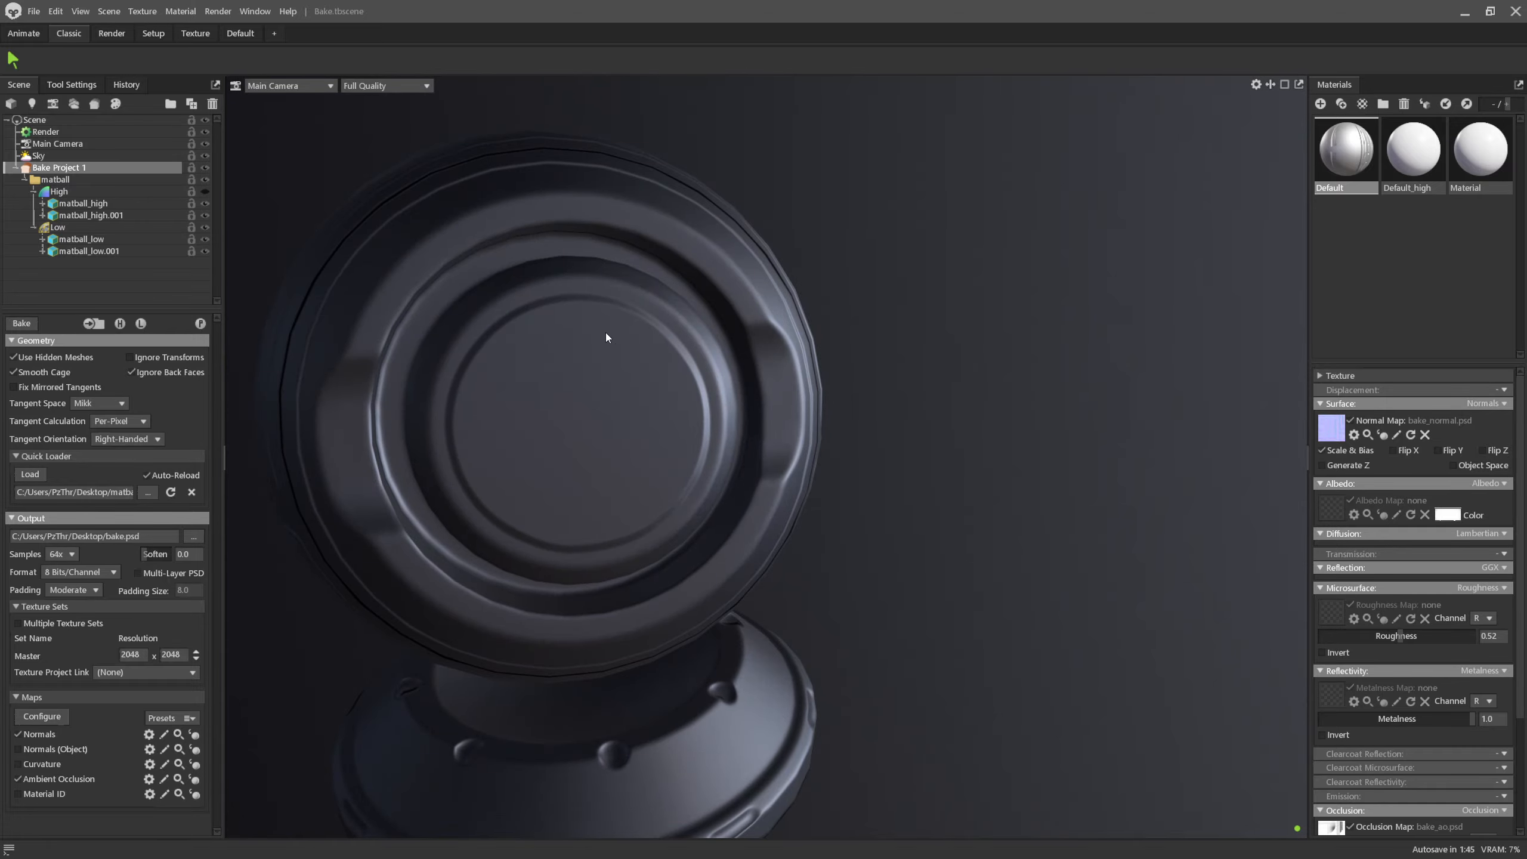
drag(607, 333, 773, 571)
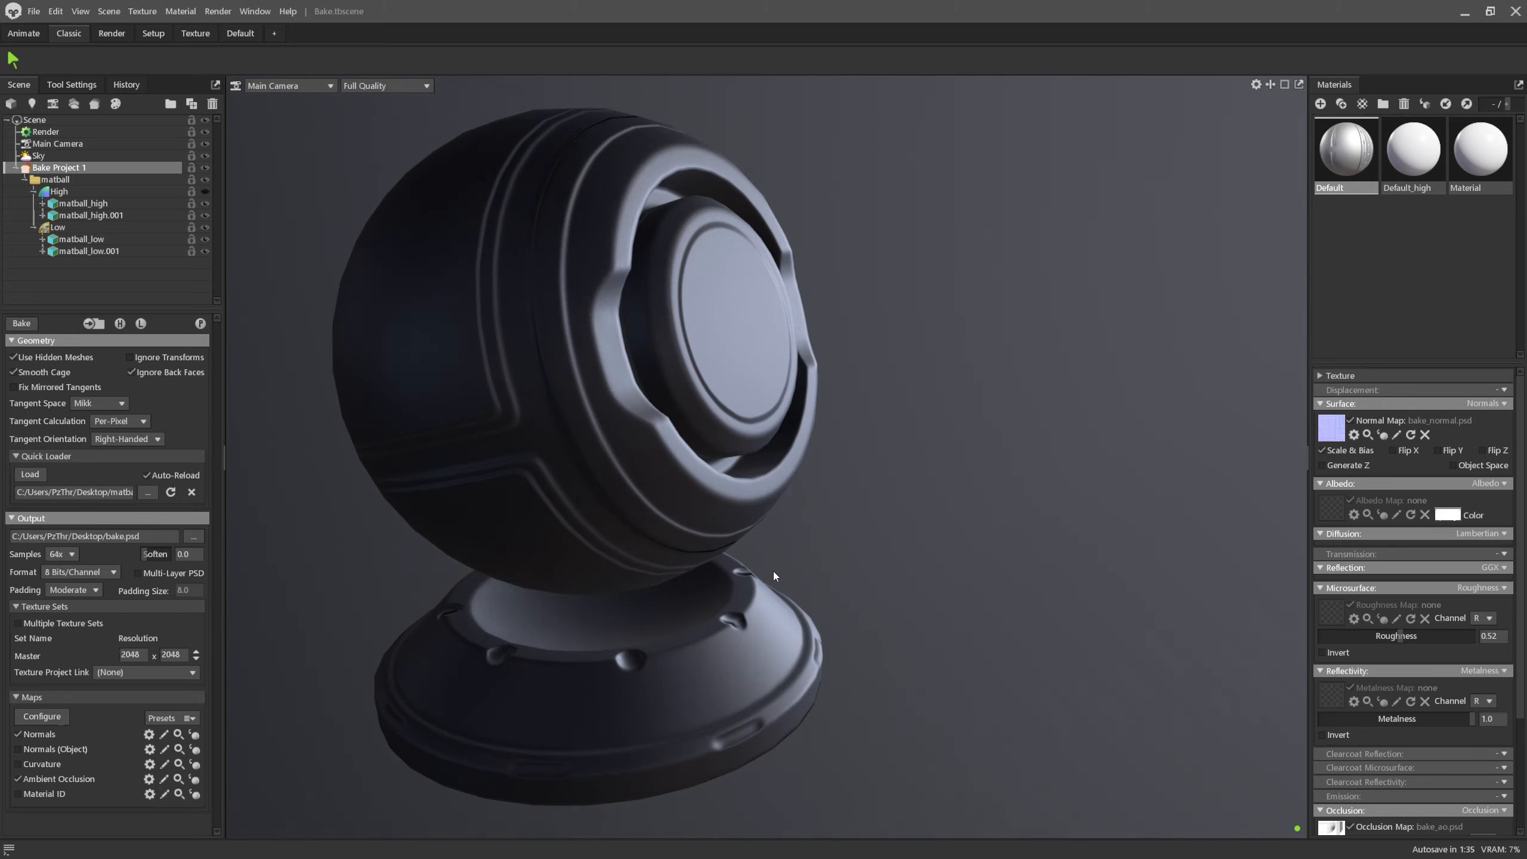
Switch back to Blender and view the whole low-poly base with its triangulated wireframe
middle_drag(773, 571, 828, 518)
scroll(828, 518, up, 3)
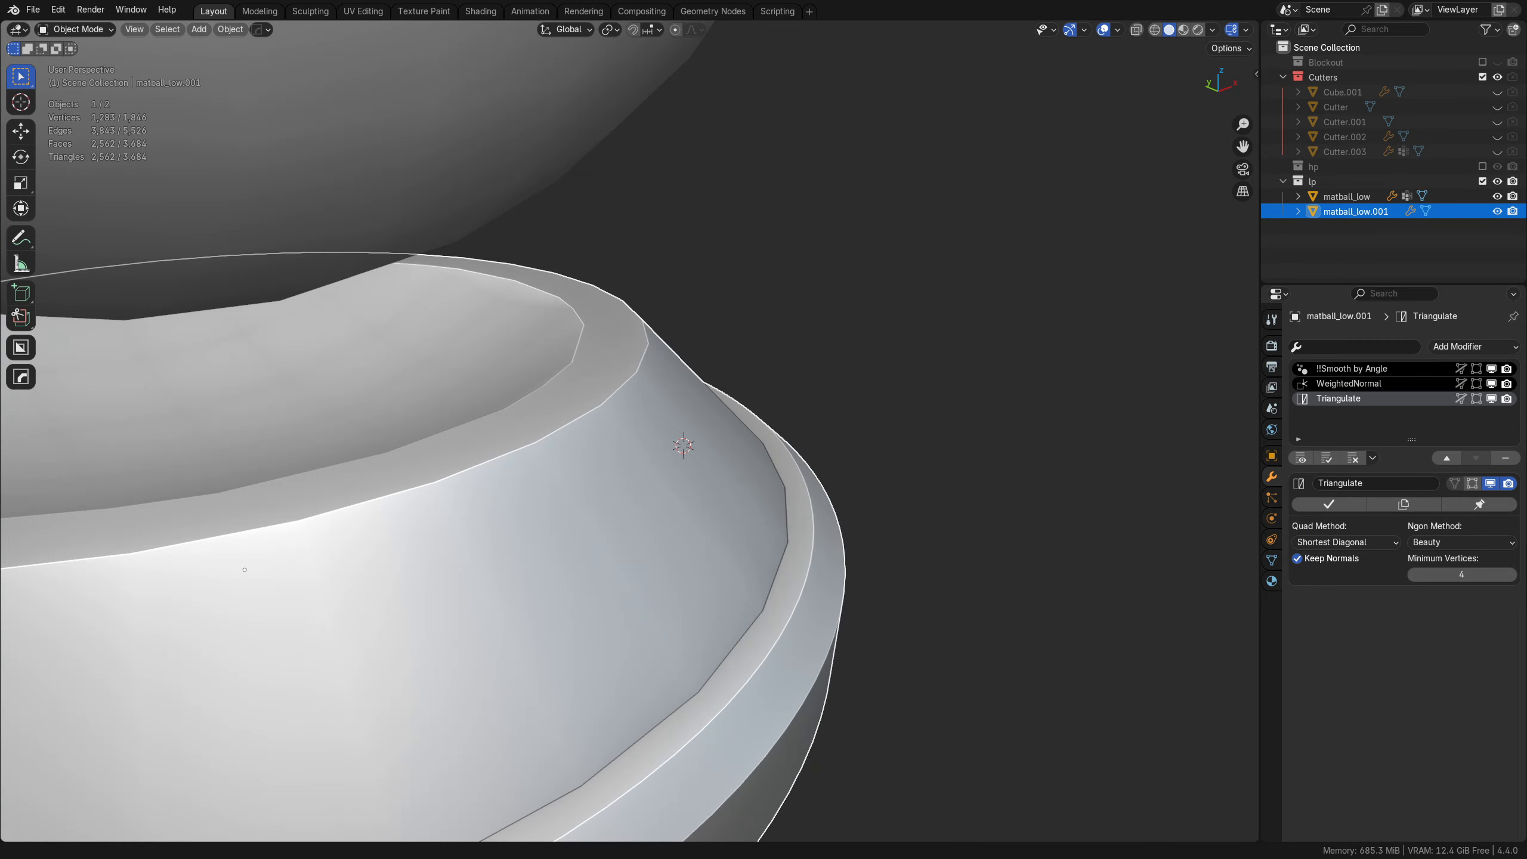
scroll(687, 678, down, 4)
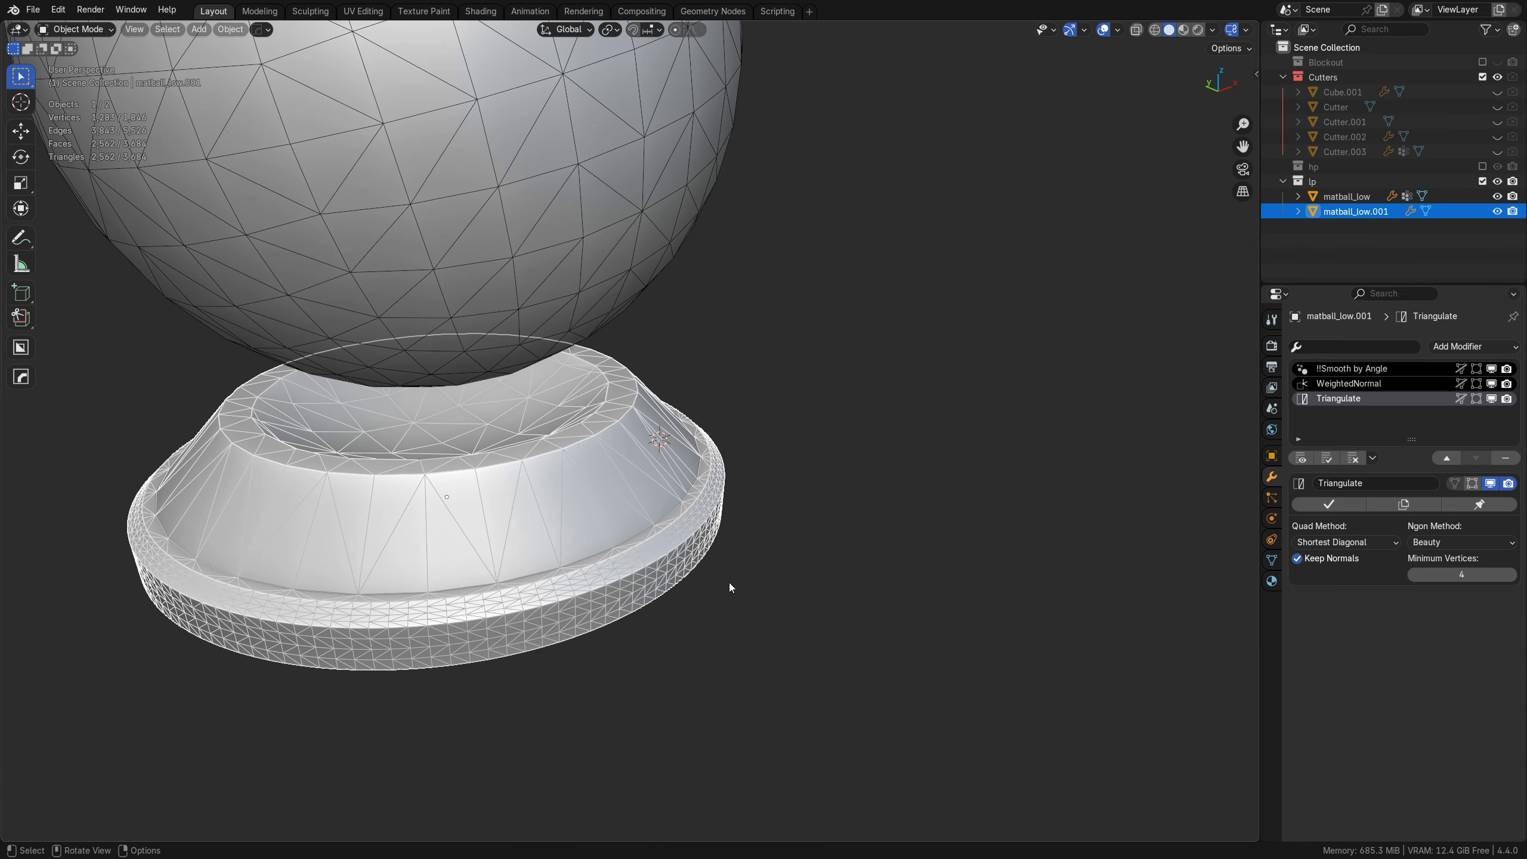
Make the high-poly objects in the hp collection visible alongside the low-poly ball and base, with nothing selected
middle_drag(745, 490, 514, 618)
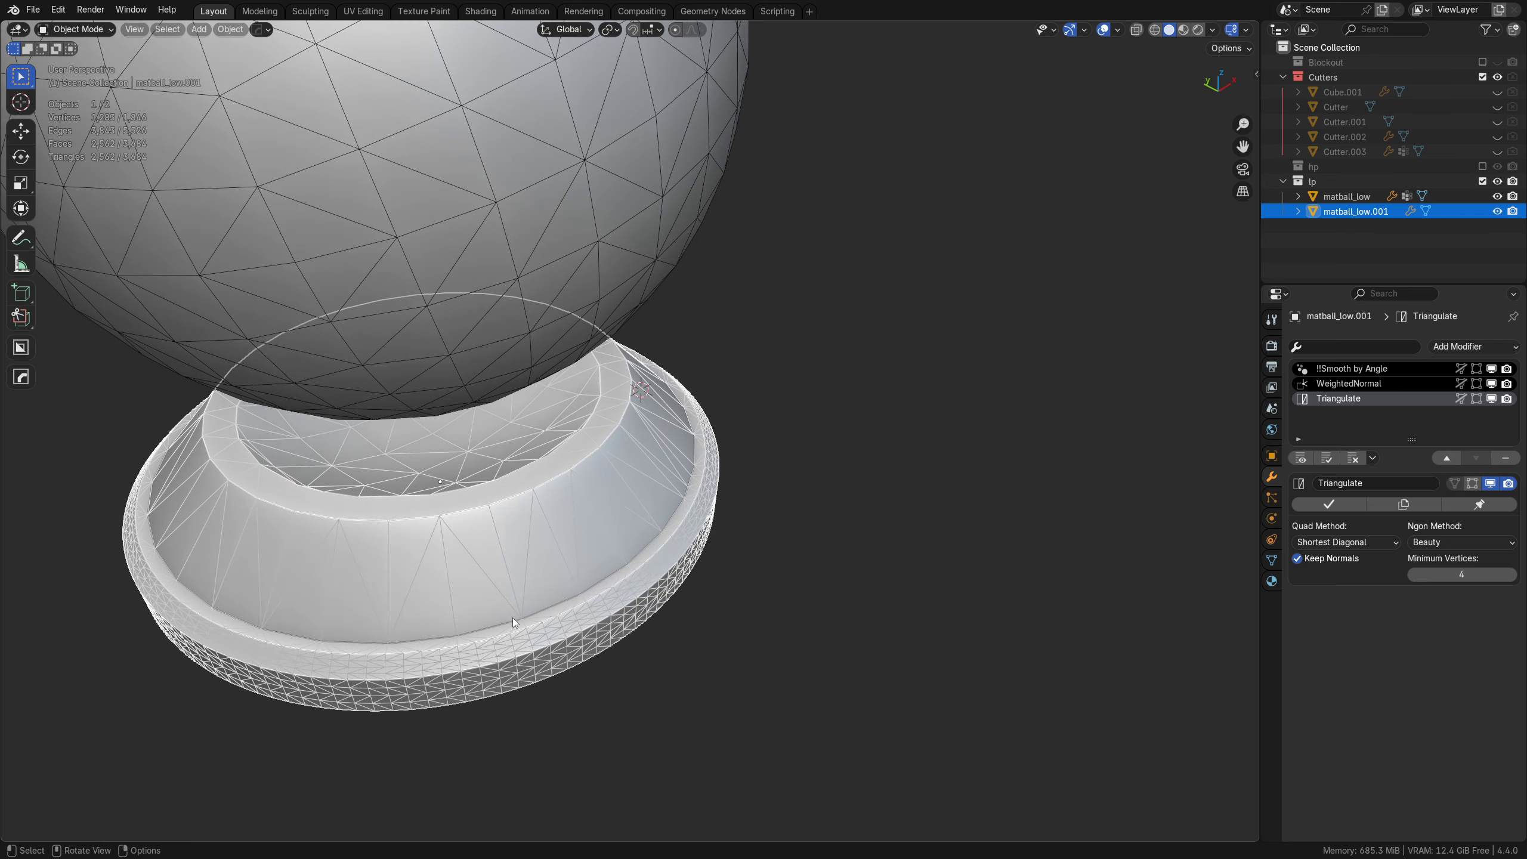
key(a)
key(a)
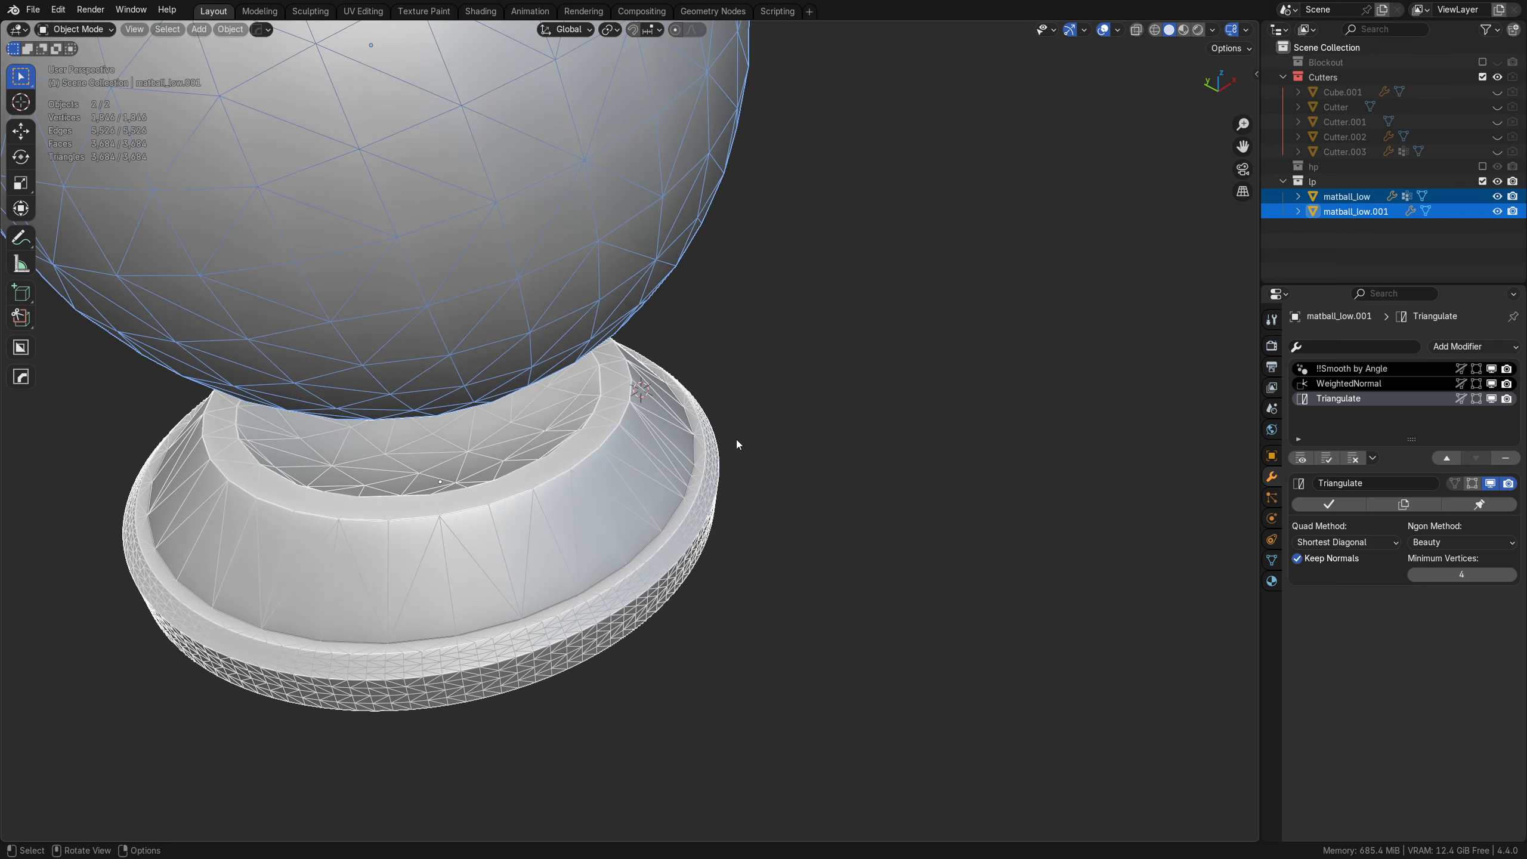
mouse_move(773, 395)
ctrl+middle_down()
mouse_move(829, 430)
mouse_move(778, 401)
ctrl+middle_up()
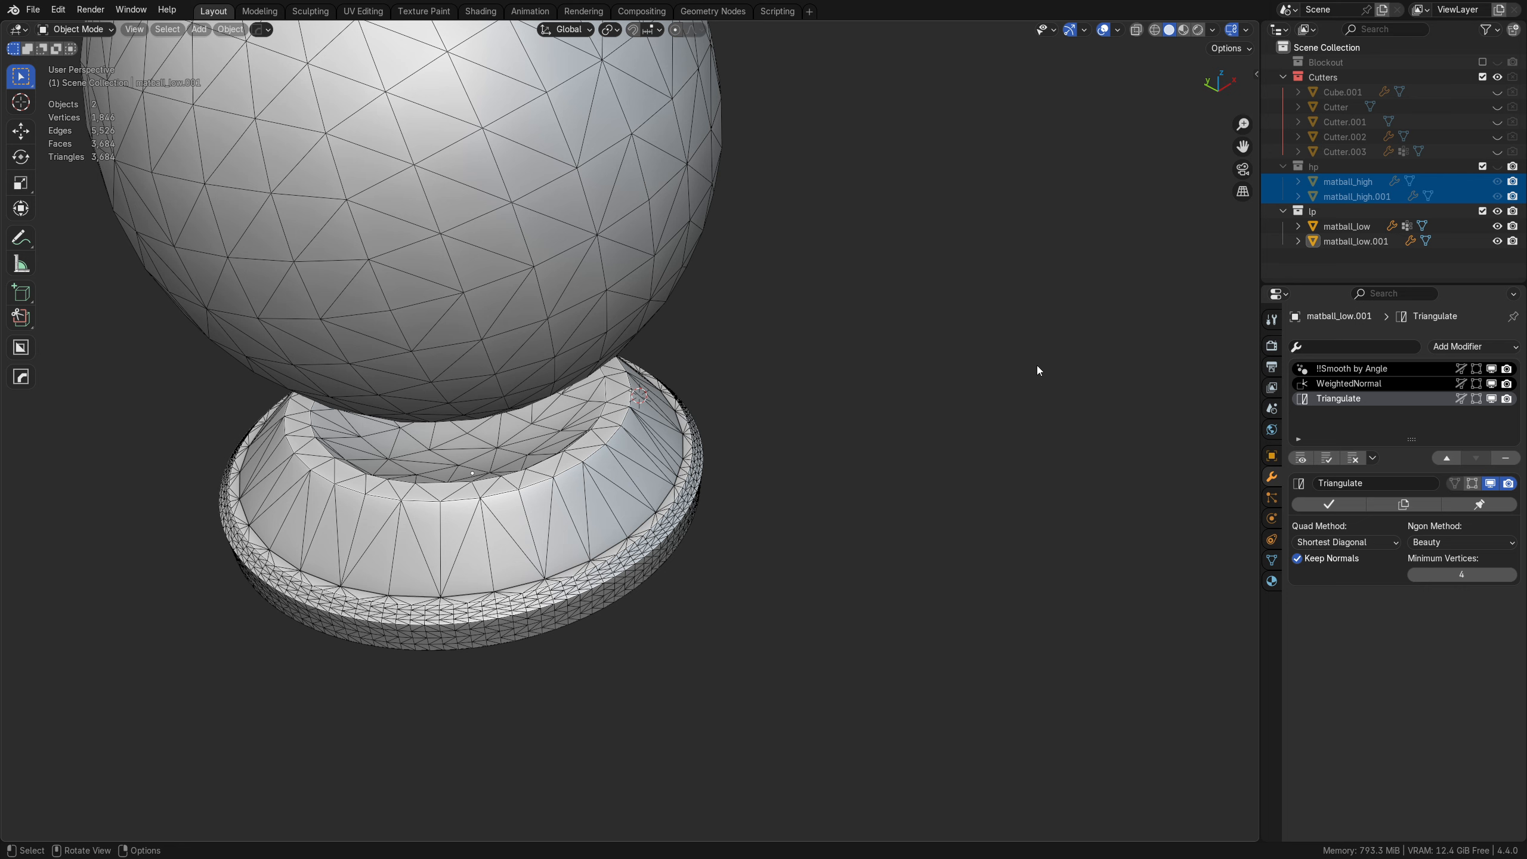
click(1500, 166)
key(a)
key(a)
key(a)
alt+drag(859, 420, 727, 330)
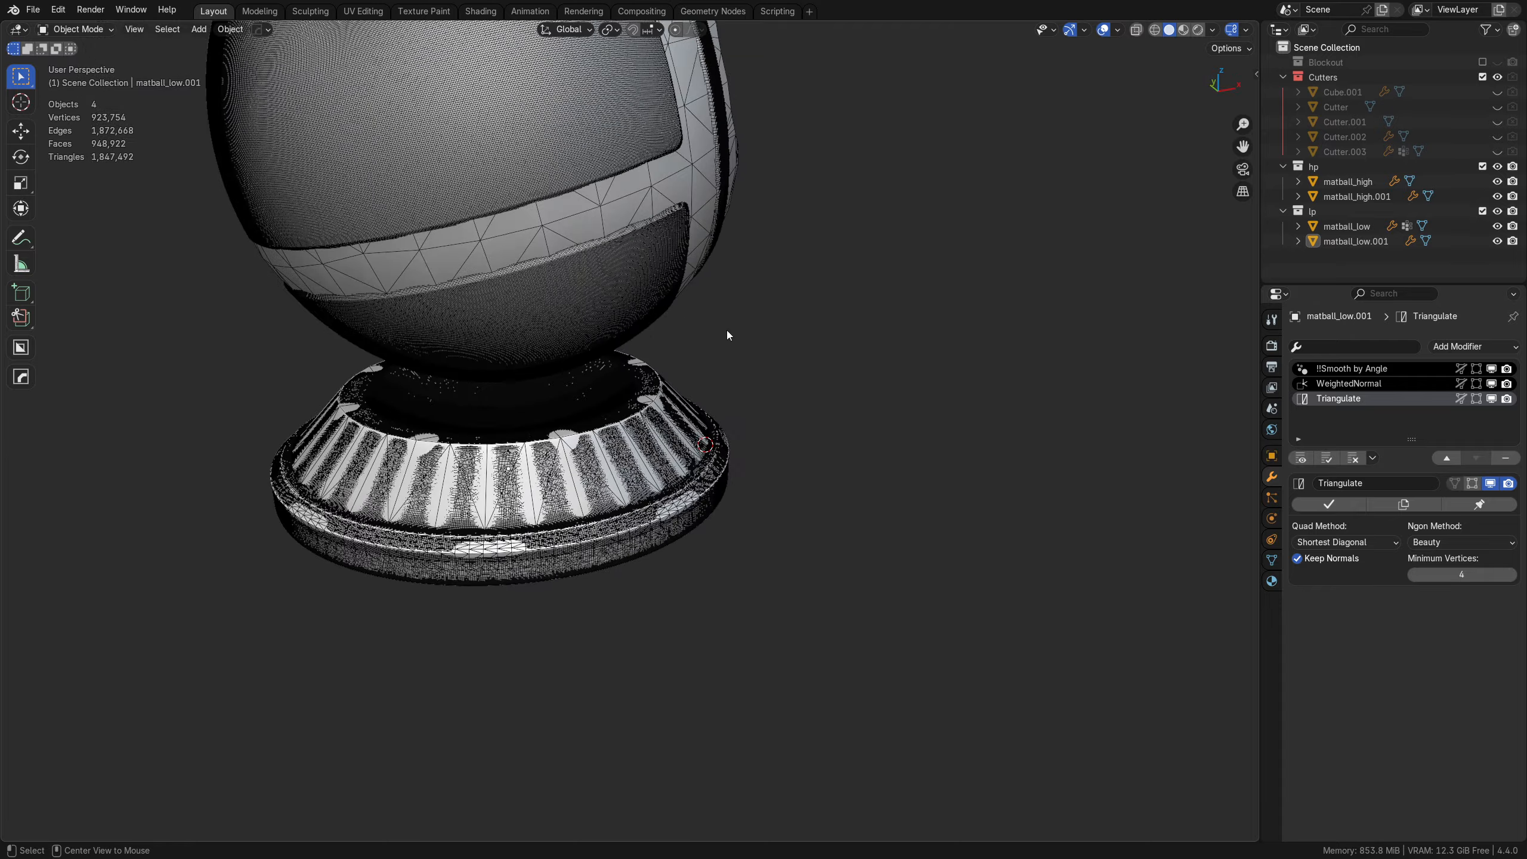
Select the low-poly base and review its Smooth by Angle, WeightedNormal and Triangulate modifier settings
mouse_move(727, 335)
middle_down()
mouse_move(805, 317)
mouse_move(831, 331)
mouse_move(901, 426)
mouse_move(808, 406)
mouse_move(846, 474)
mouse_move(986, 502)
mouse_move(873, 438)
mouse_move(675, 660)
middle_up()
click(677, 659)
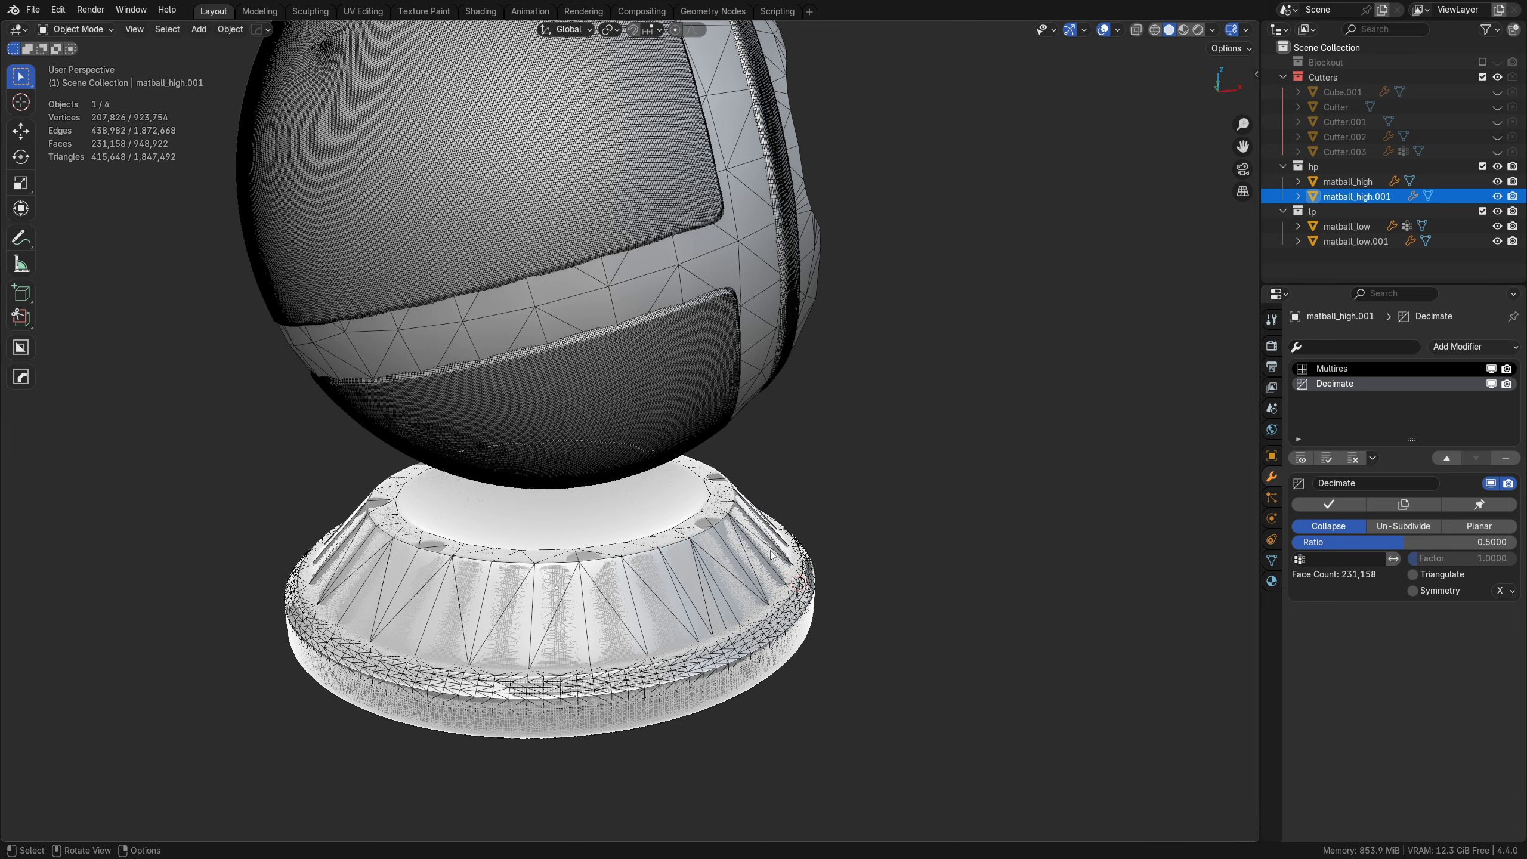
click(813, 549)
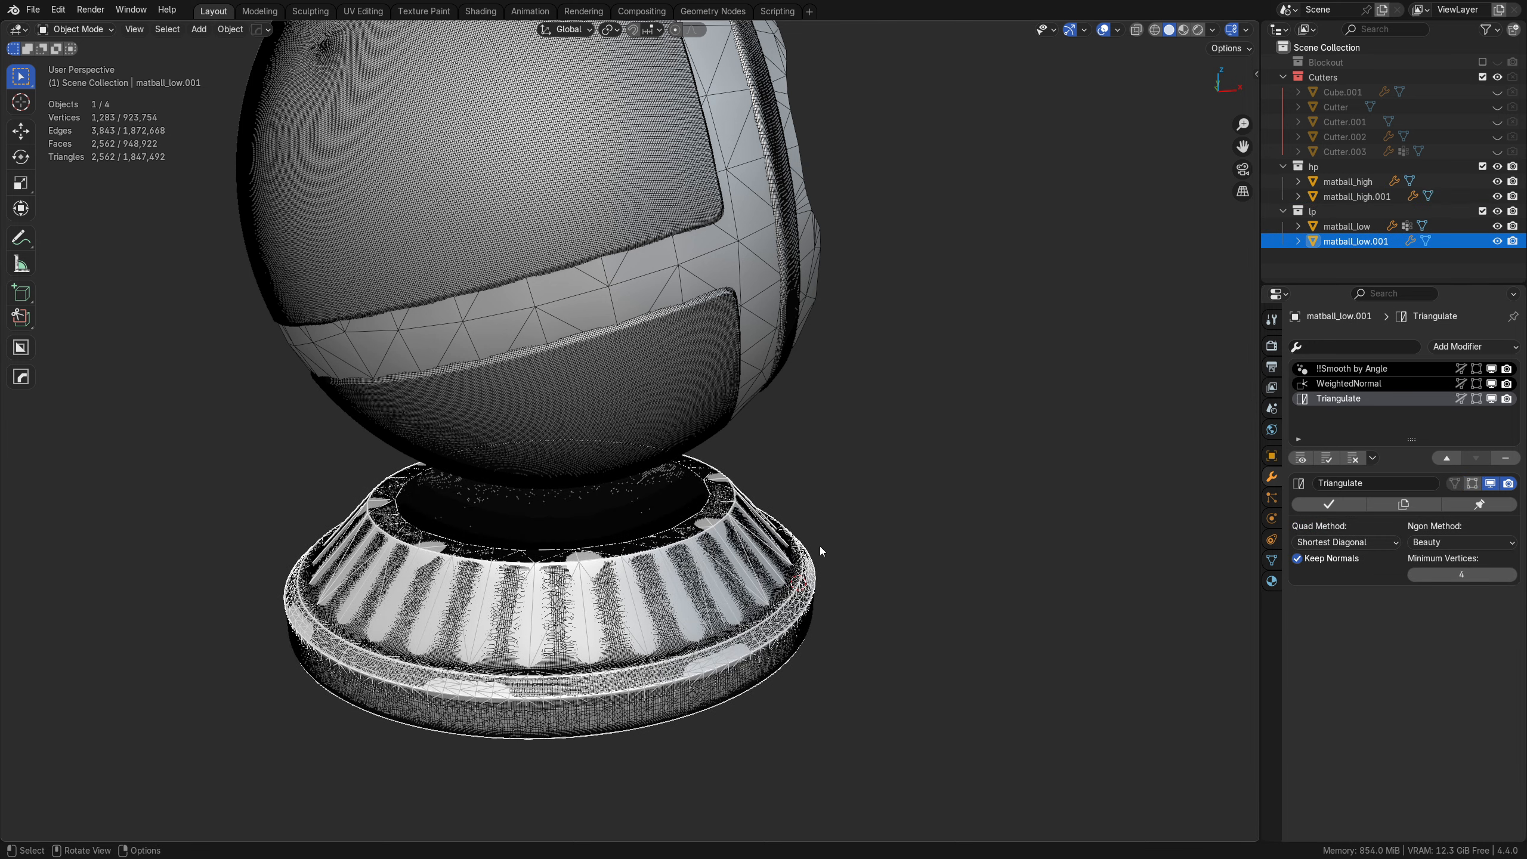
click(1380, 371)
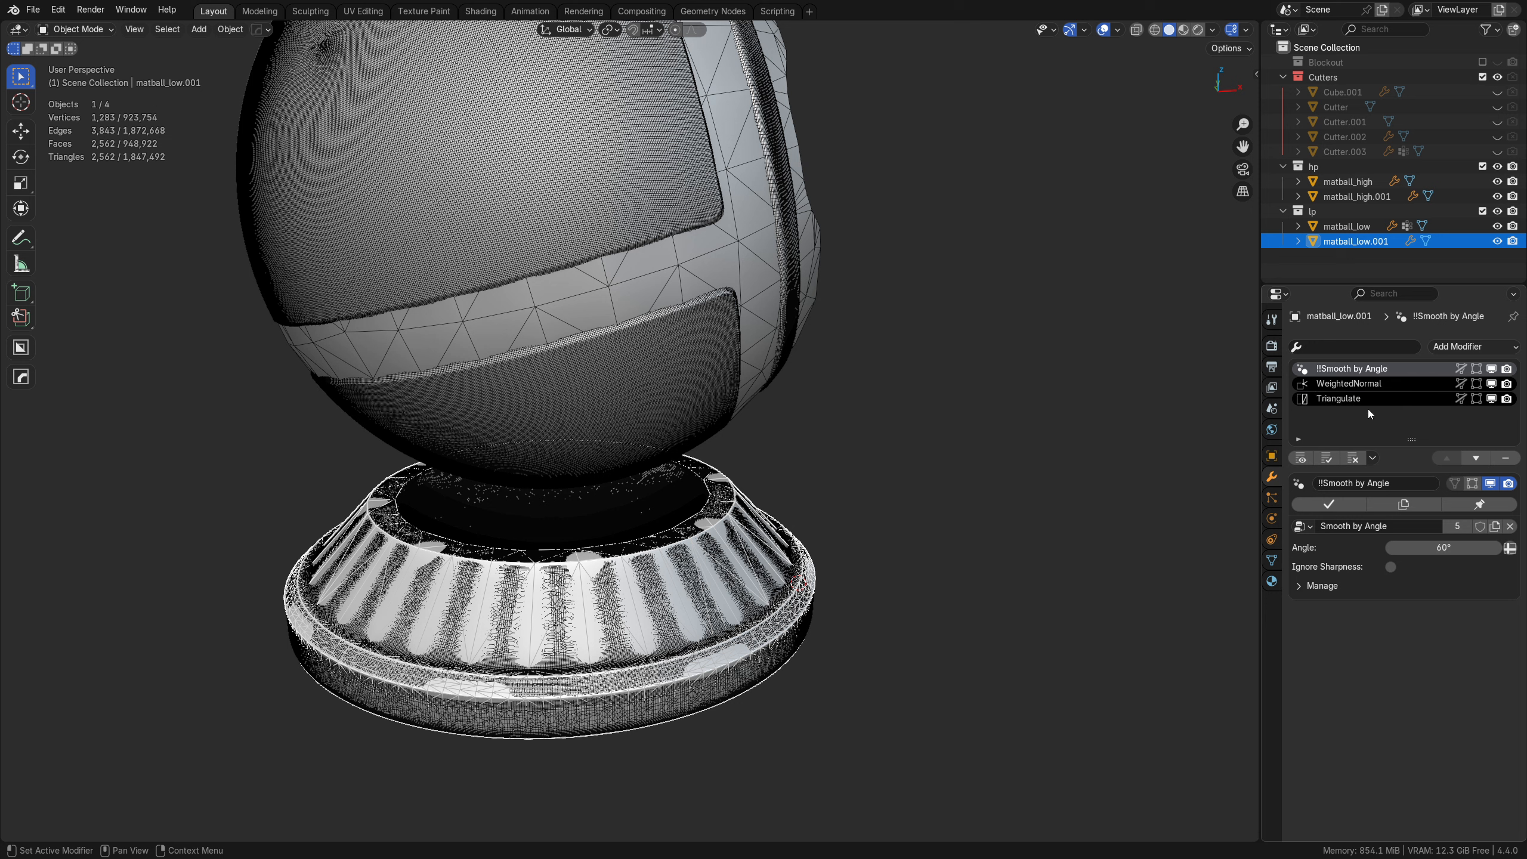
click(1372, 384)
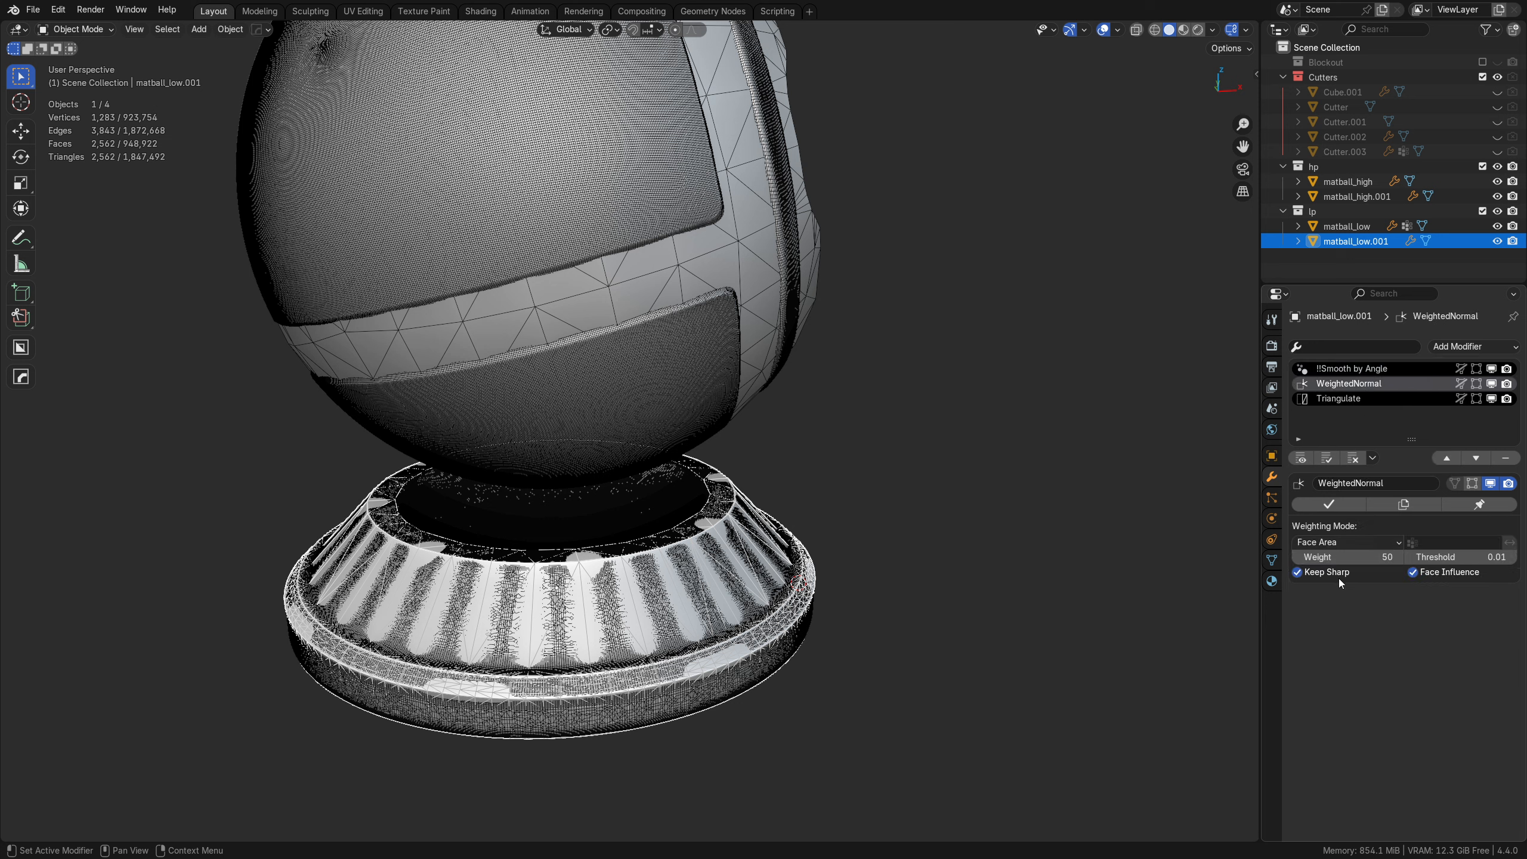
click(1359, 405)
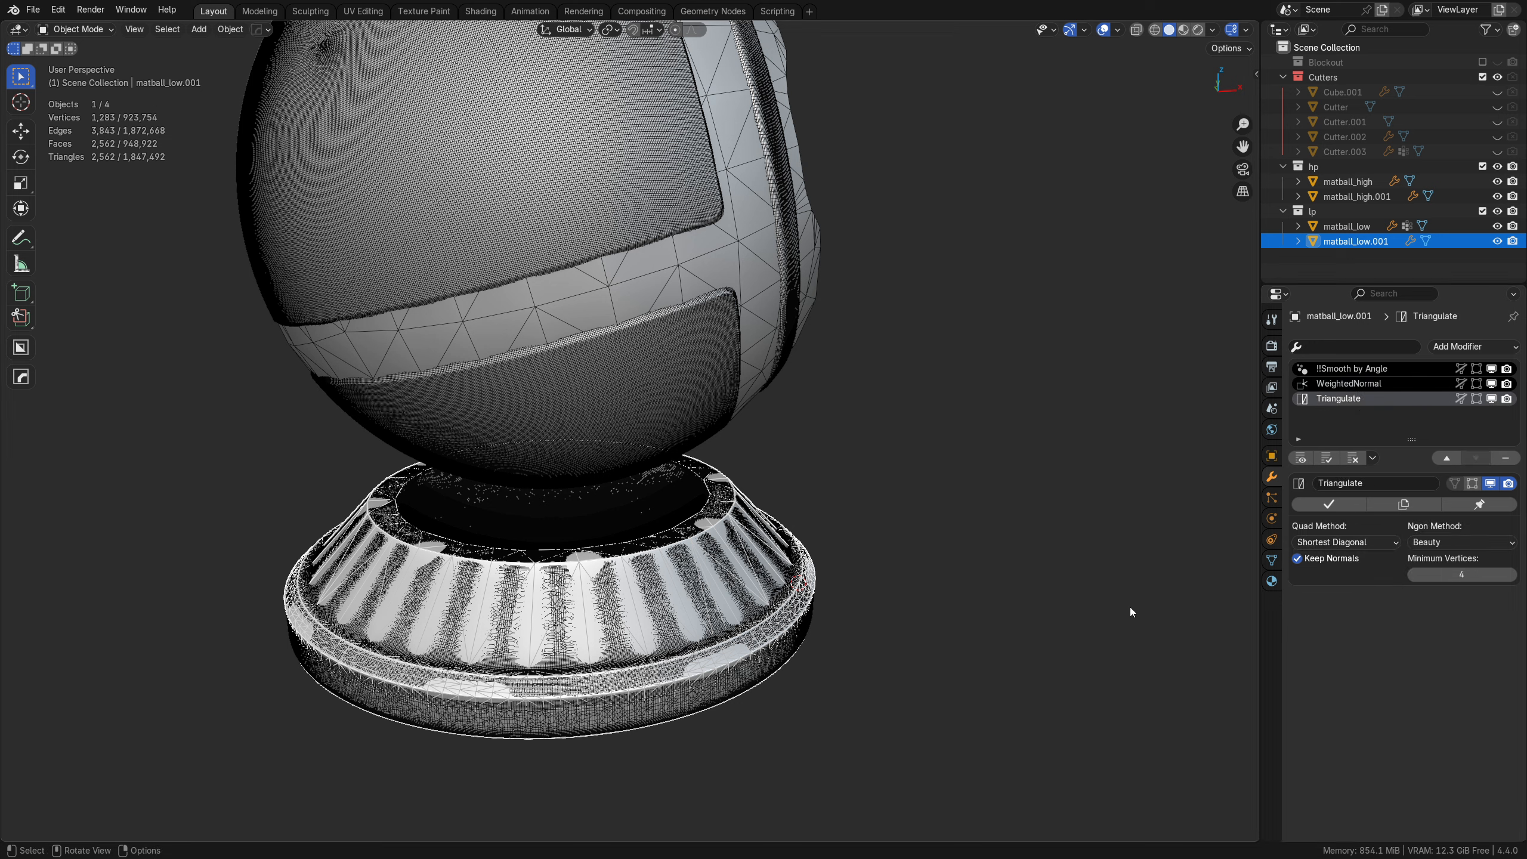
Export all four high-poly and low-poly objects as FBX, limited to selected objects, overwriting matball.fbx on the Desktop
click(1335, 225)
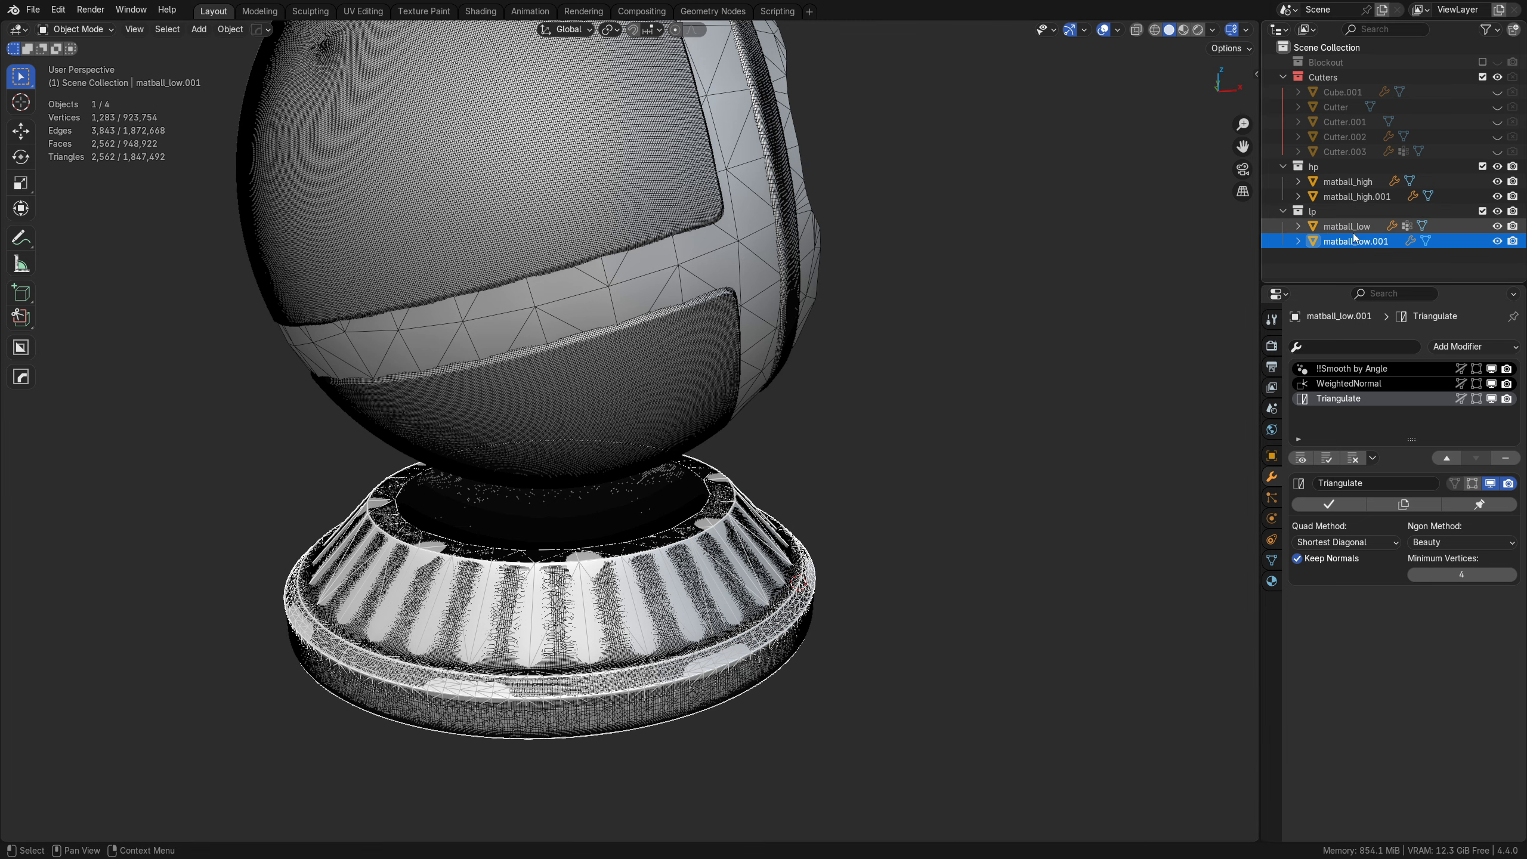
key(a)
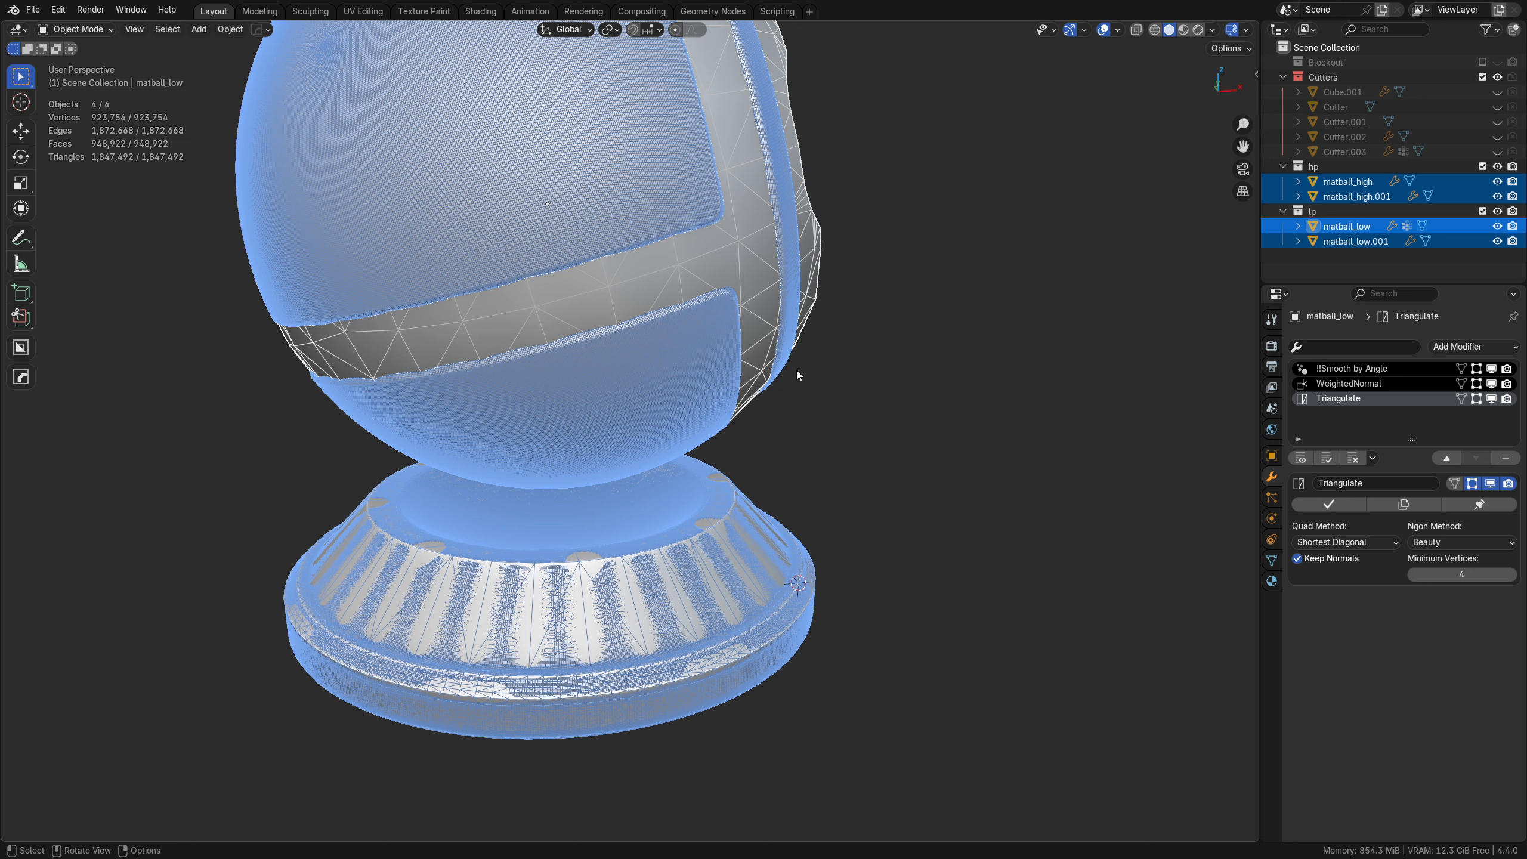
key(ctrl+s)
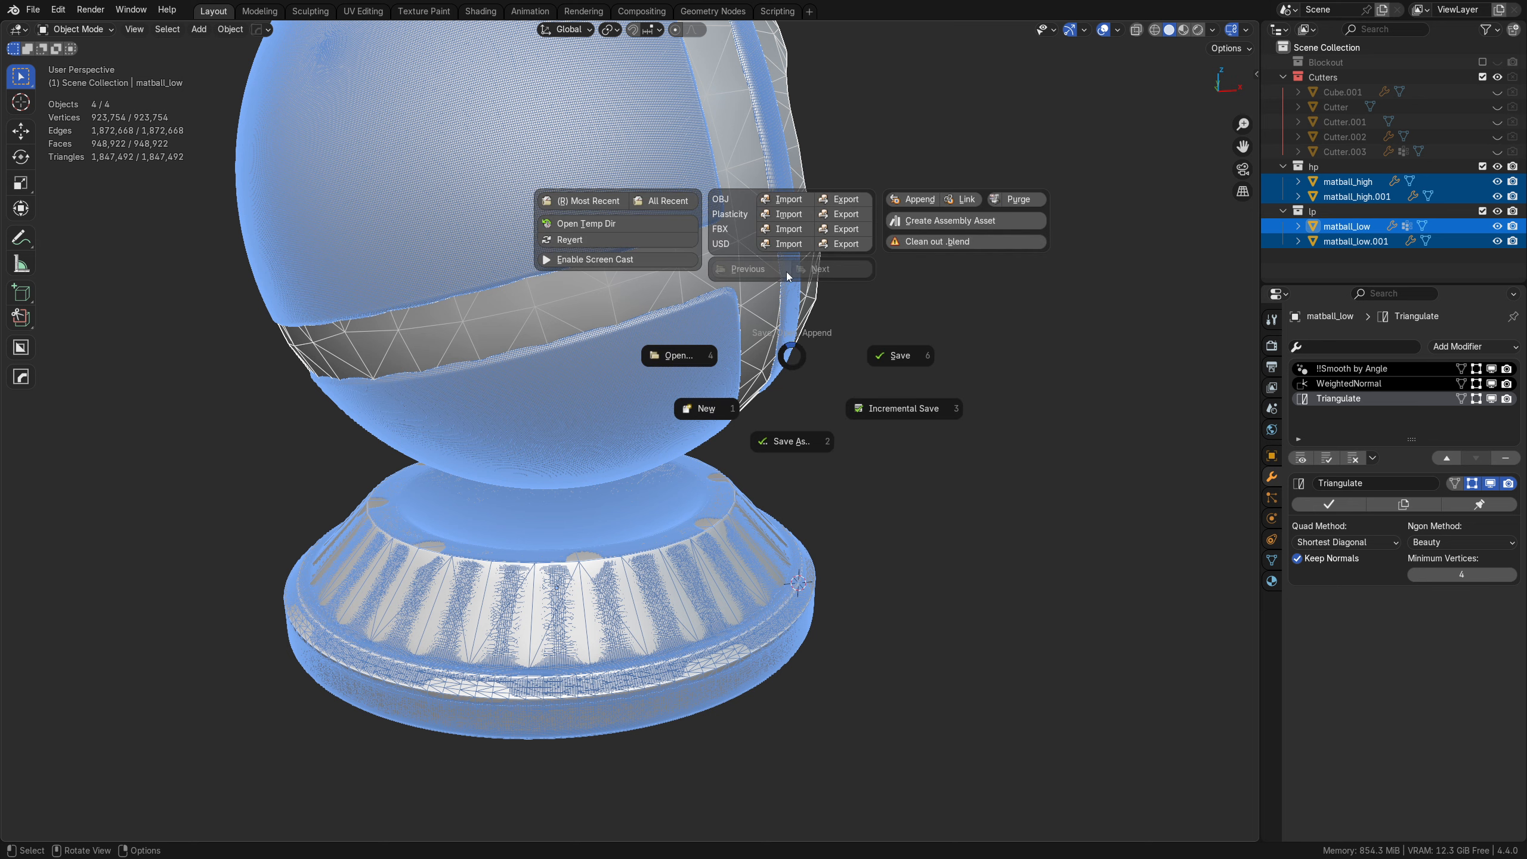
click(846, 229)
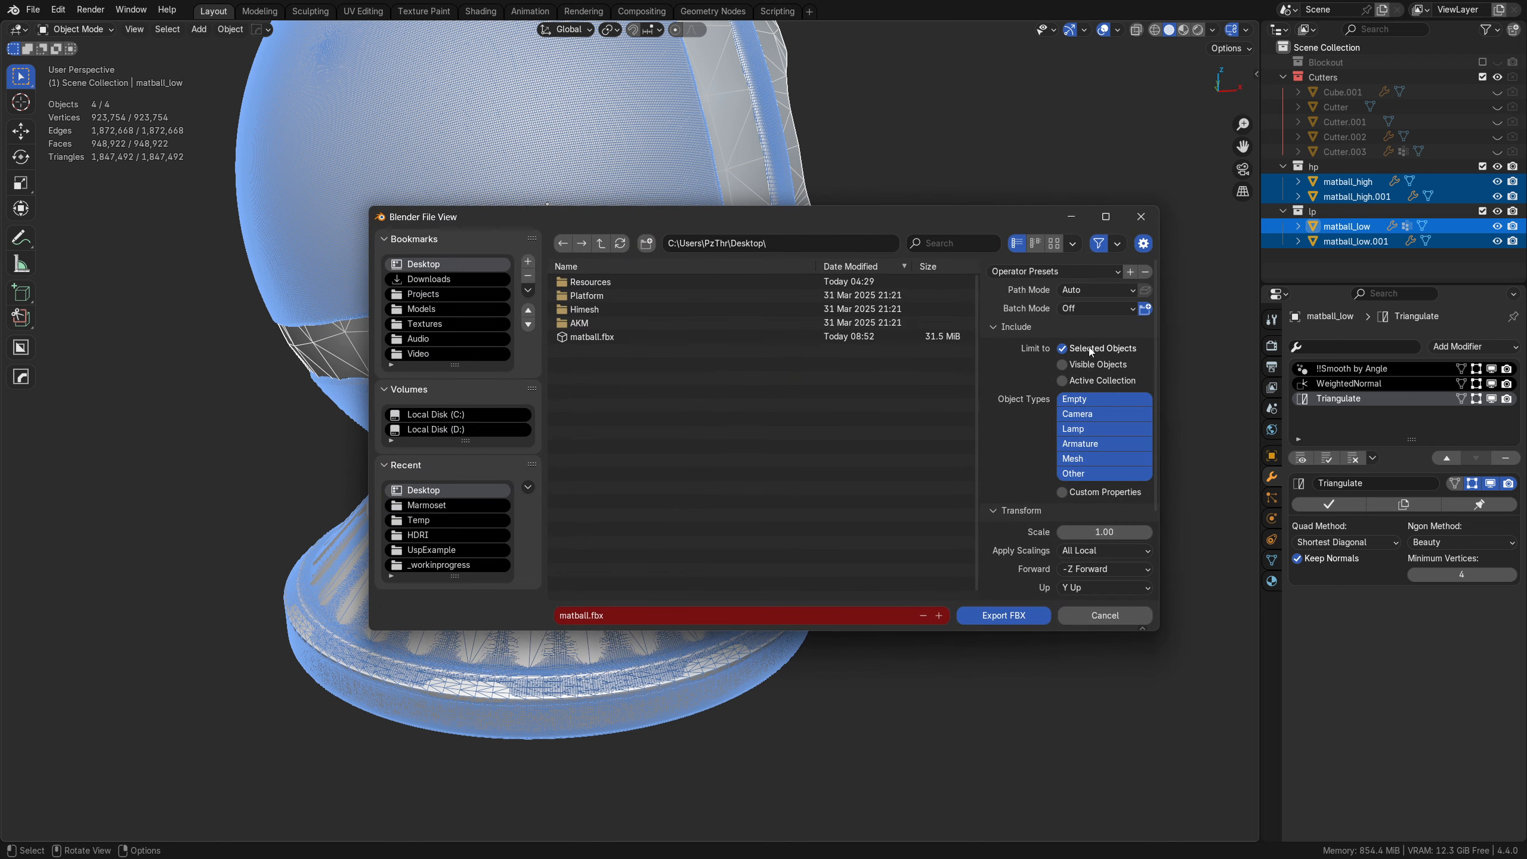
click(603, 339)
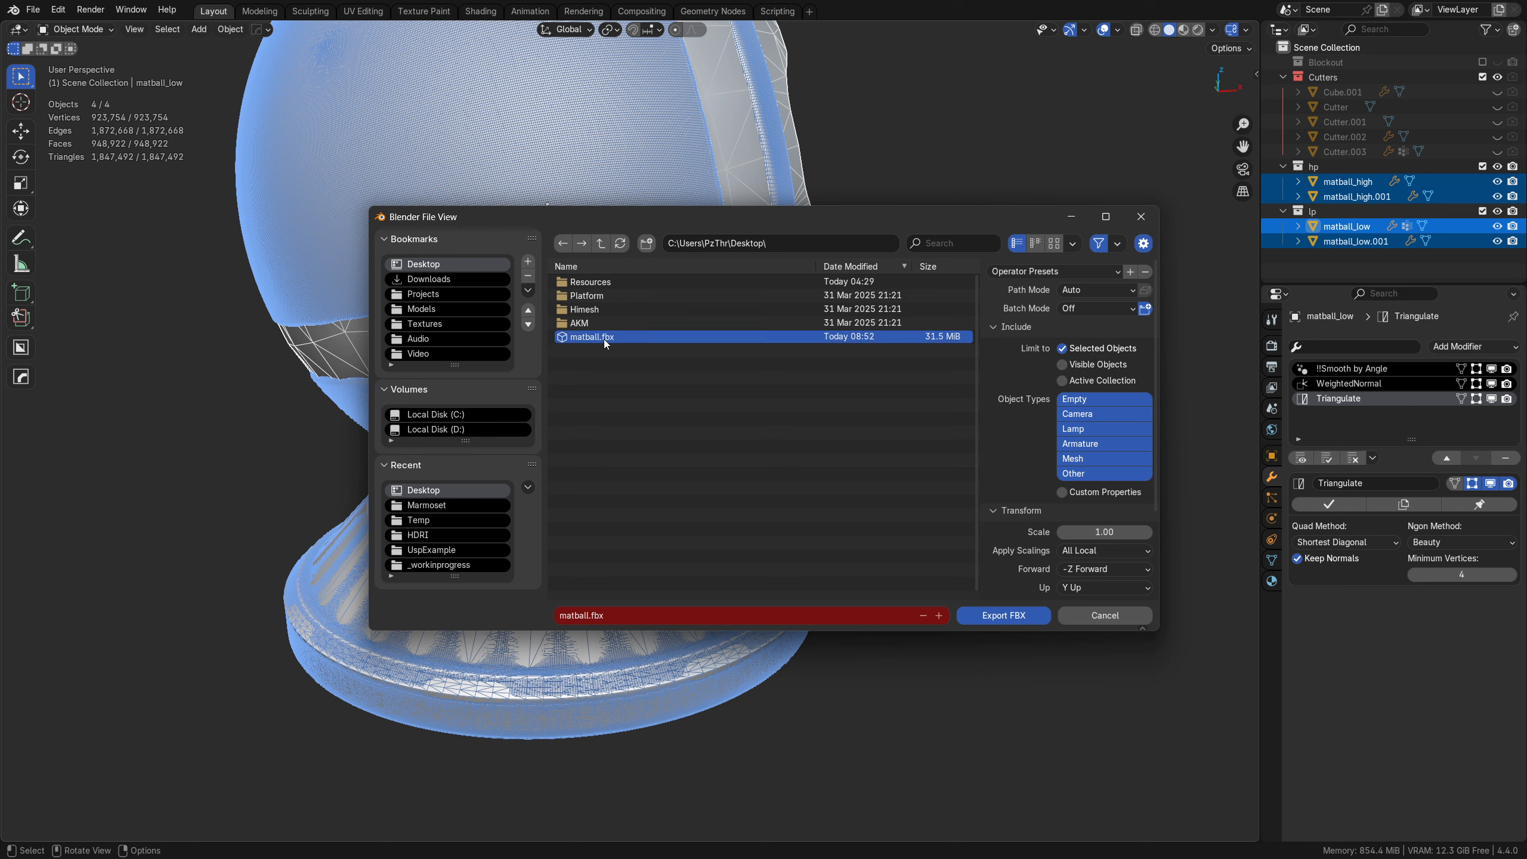
double_click(603, 340)
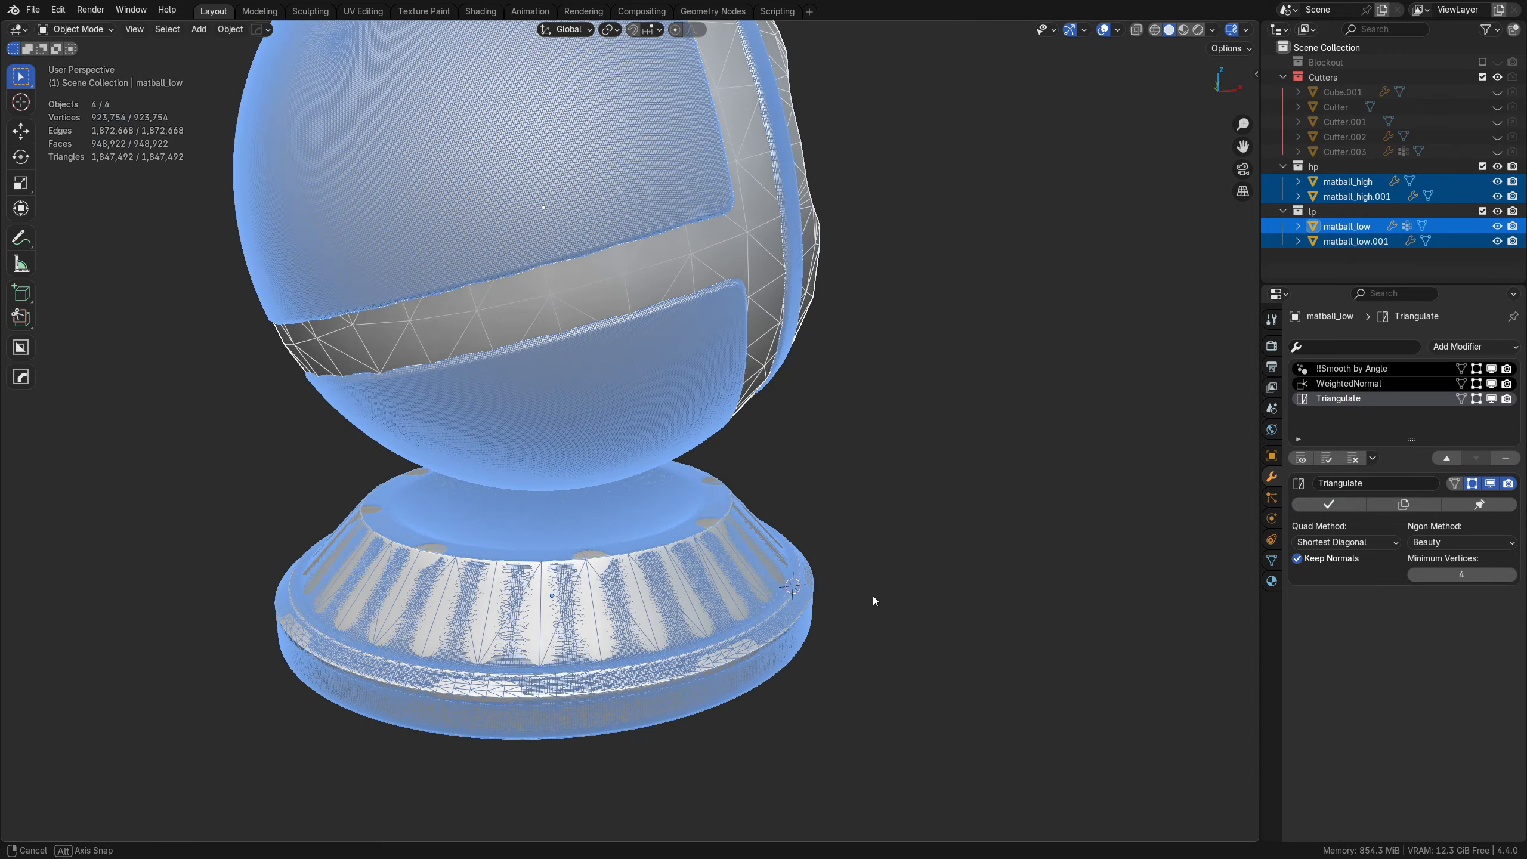
Switch to Marmoset Toolbag and bake Bake Project 1 again with the updated mesh
middle_drag(873, 595, 793, 512)
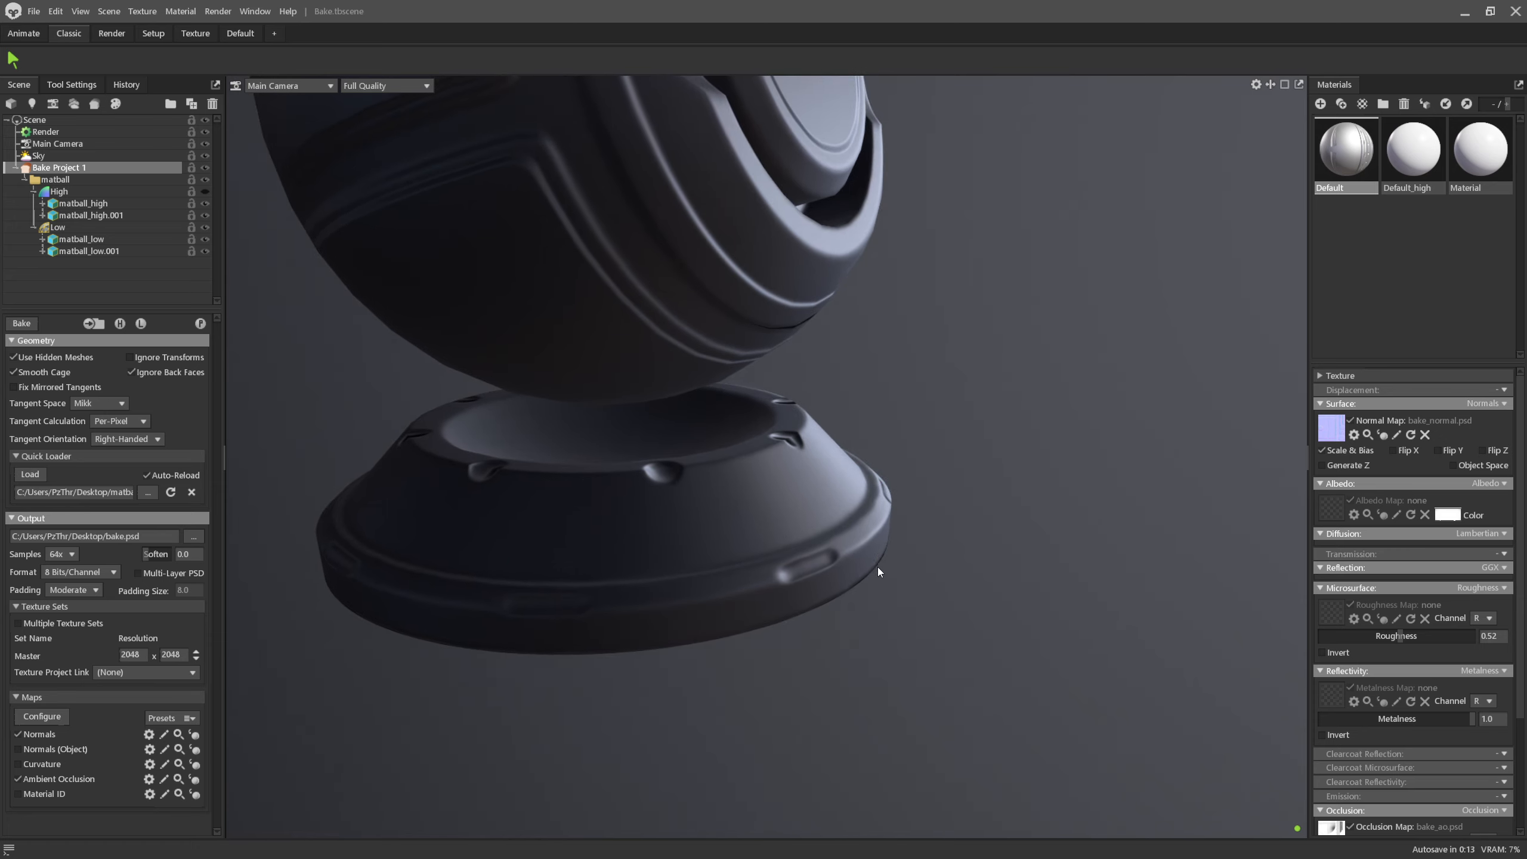
drag(877, 568, 869, 601)
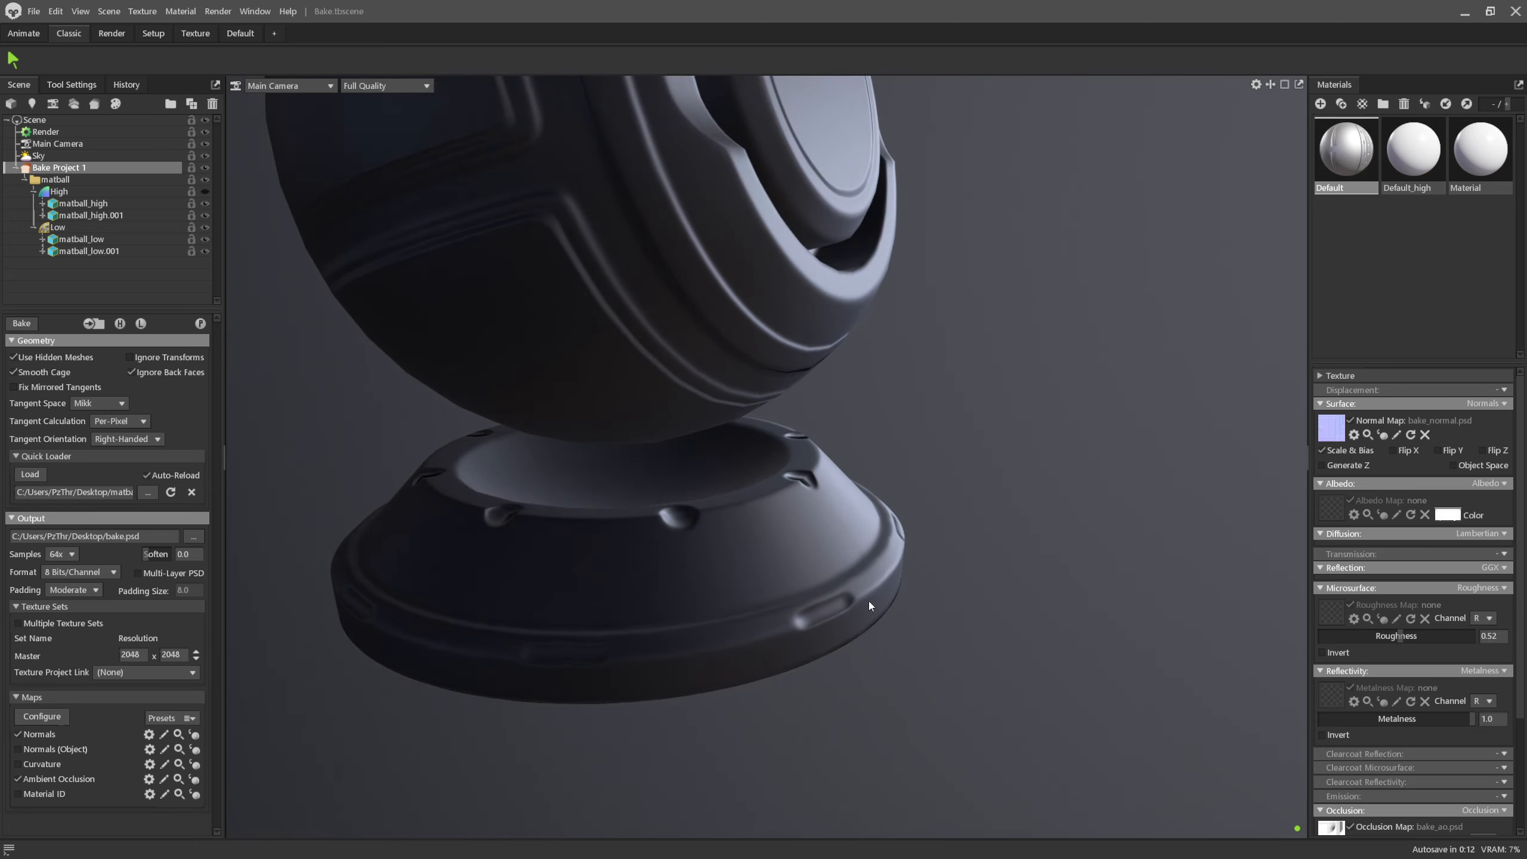
click(34, 324)
Examine the rebaked base's outer ring and silhouette up close and from low and wide angles
drag(839, 632, 805, 588)
middle_drag(941, 564, 955, 484)
scroll(891, 524, up, 3)
scroll(893, 526, up, 2)
drag(895, 526, 902, 544)
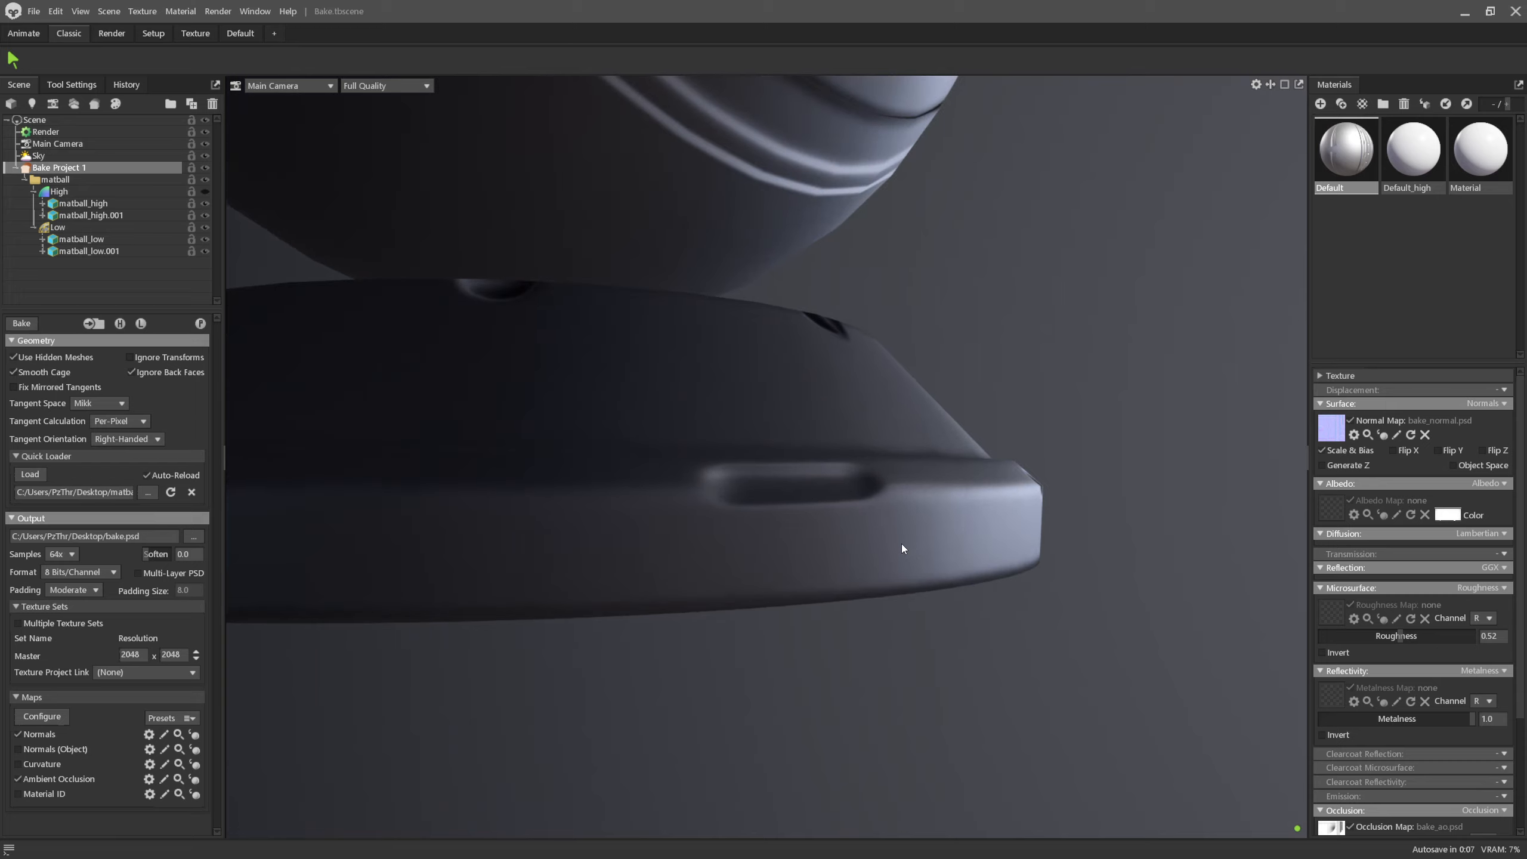
middle_drag(944, 558, 937, 441)
drag(869, 460, 916, 481)
scroll(907, 487, down, 5)
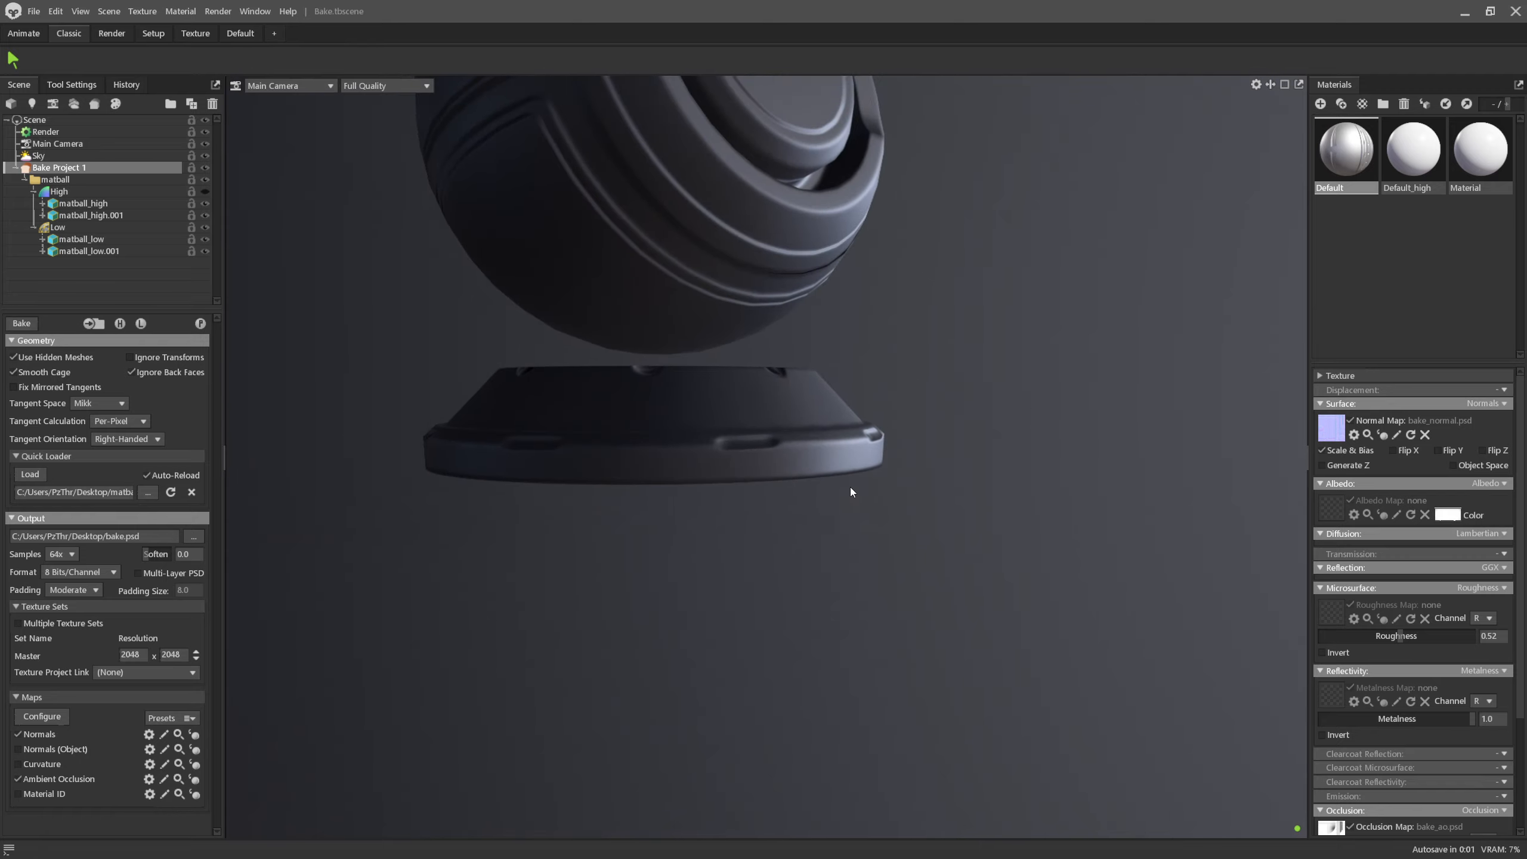
drag(852, 488, 856, 591)
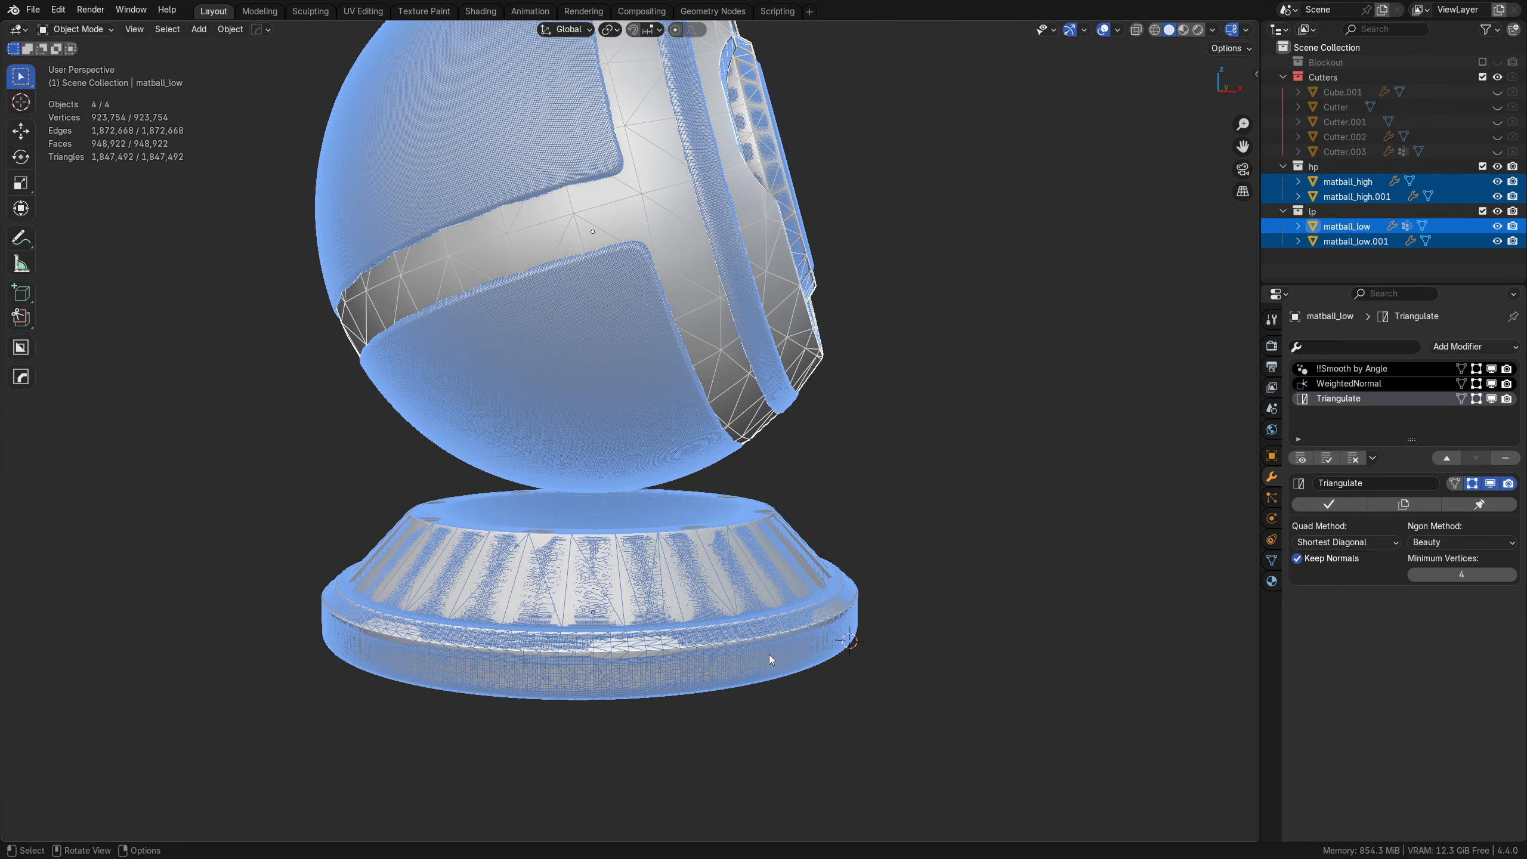
Switch back to Blender, exclude the hp collection from the view layer and select the low-poly base matball_low.001
click(768, 654)
middle_drag(840, 623, 822, 633)
click(1483, 166)
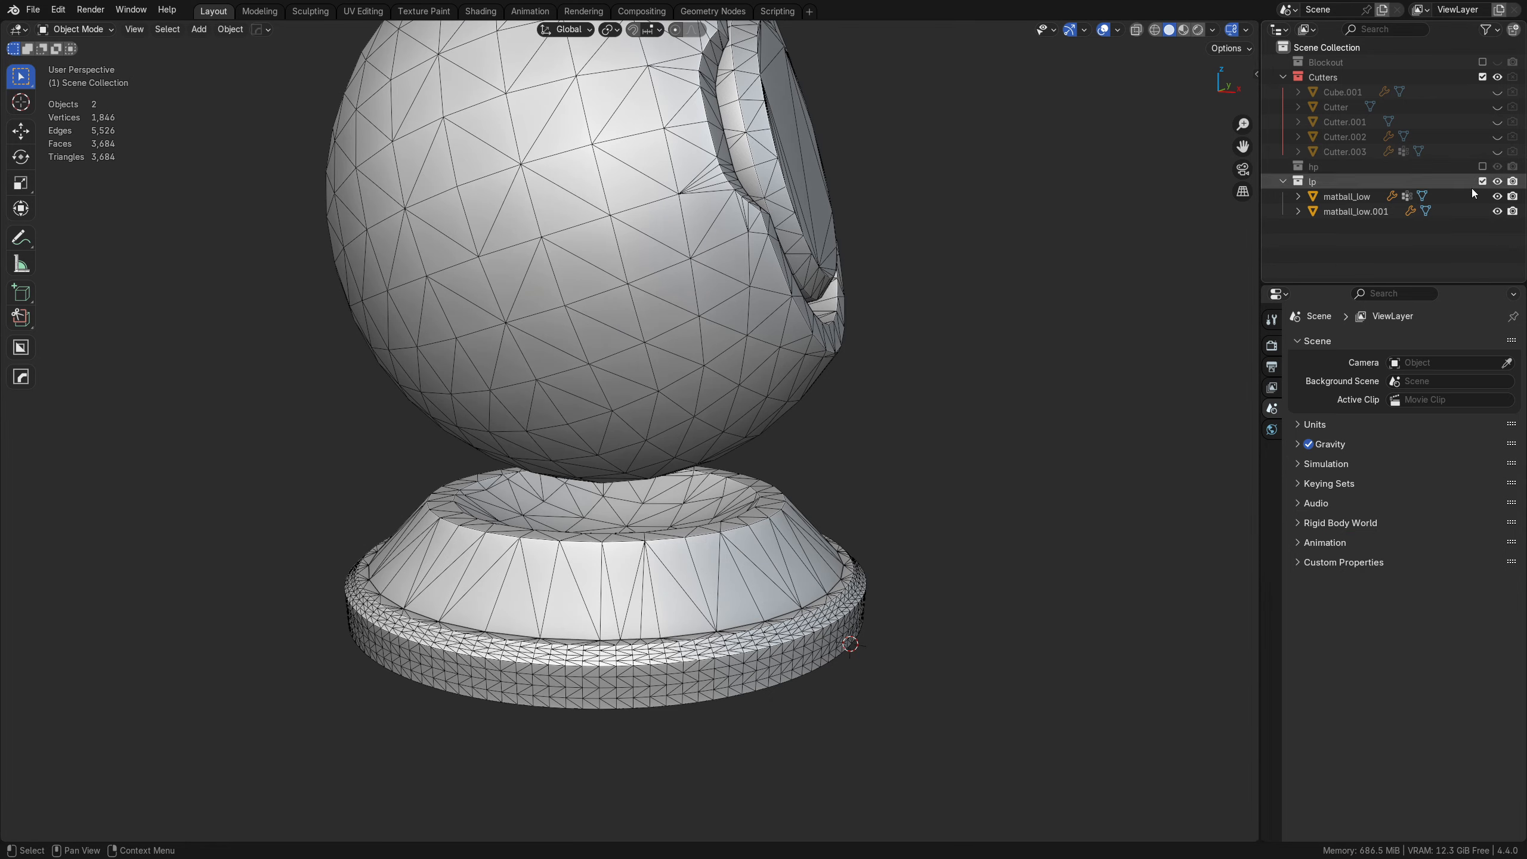
click(1350, 212)
alt+middle_click(732, 641)
scroll(640, 594, up, 3)
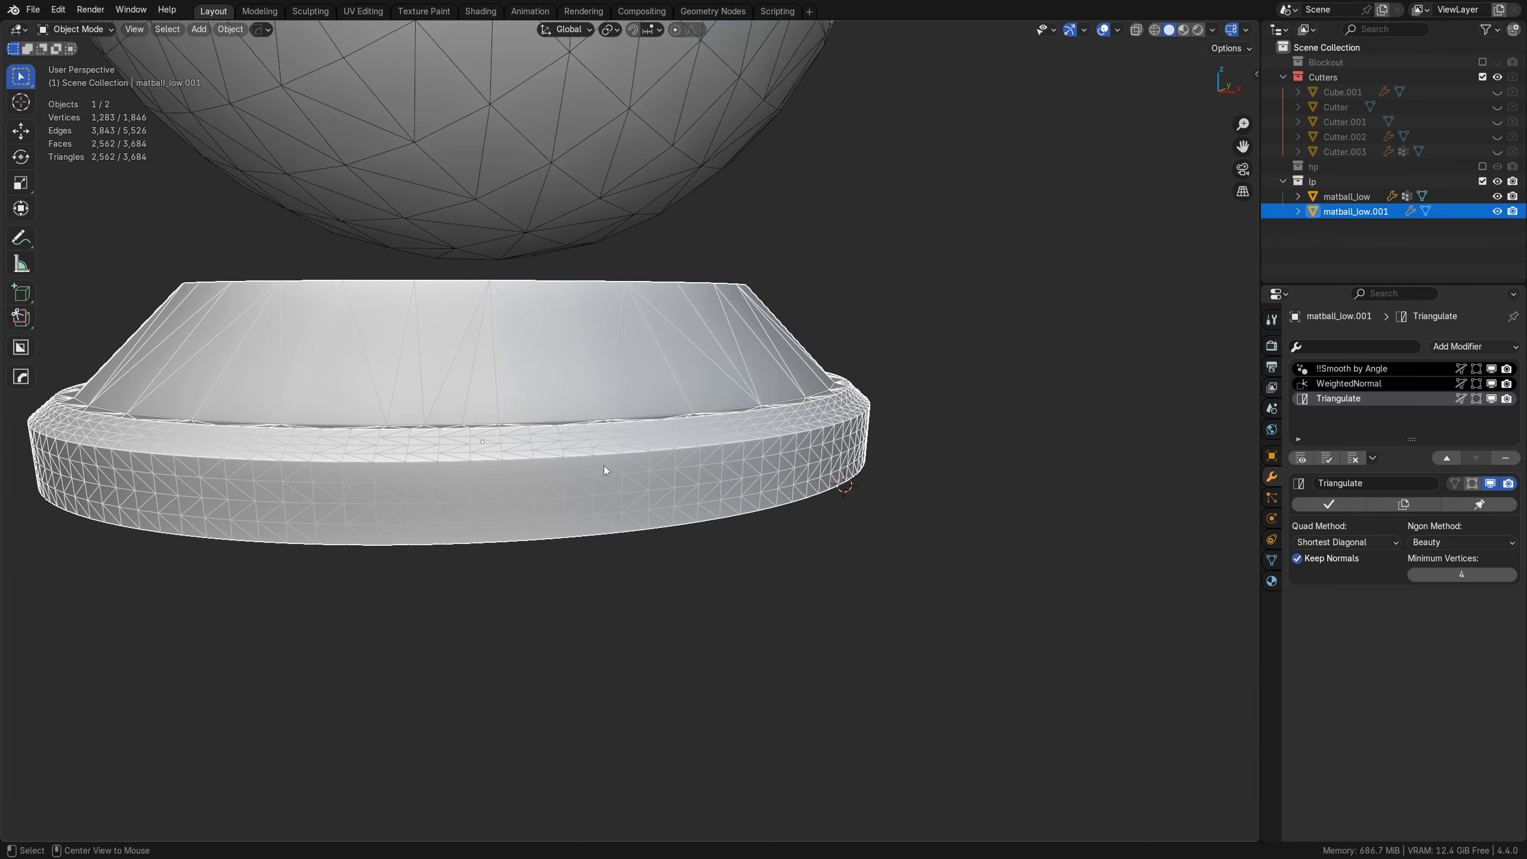
middle_drag(591, 480, 756, 559)
Enter Edit Mode on the base in edge selection, reveal its hidden geometry and clear the selection
key(Tab)
click(612, 533)
key(Tab)
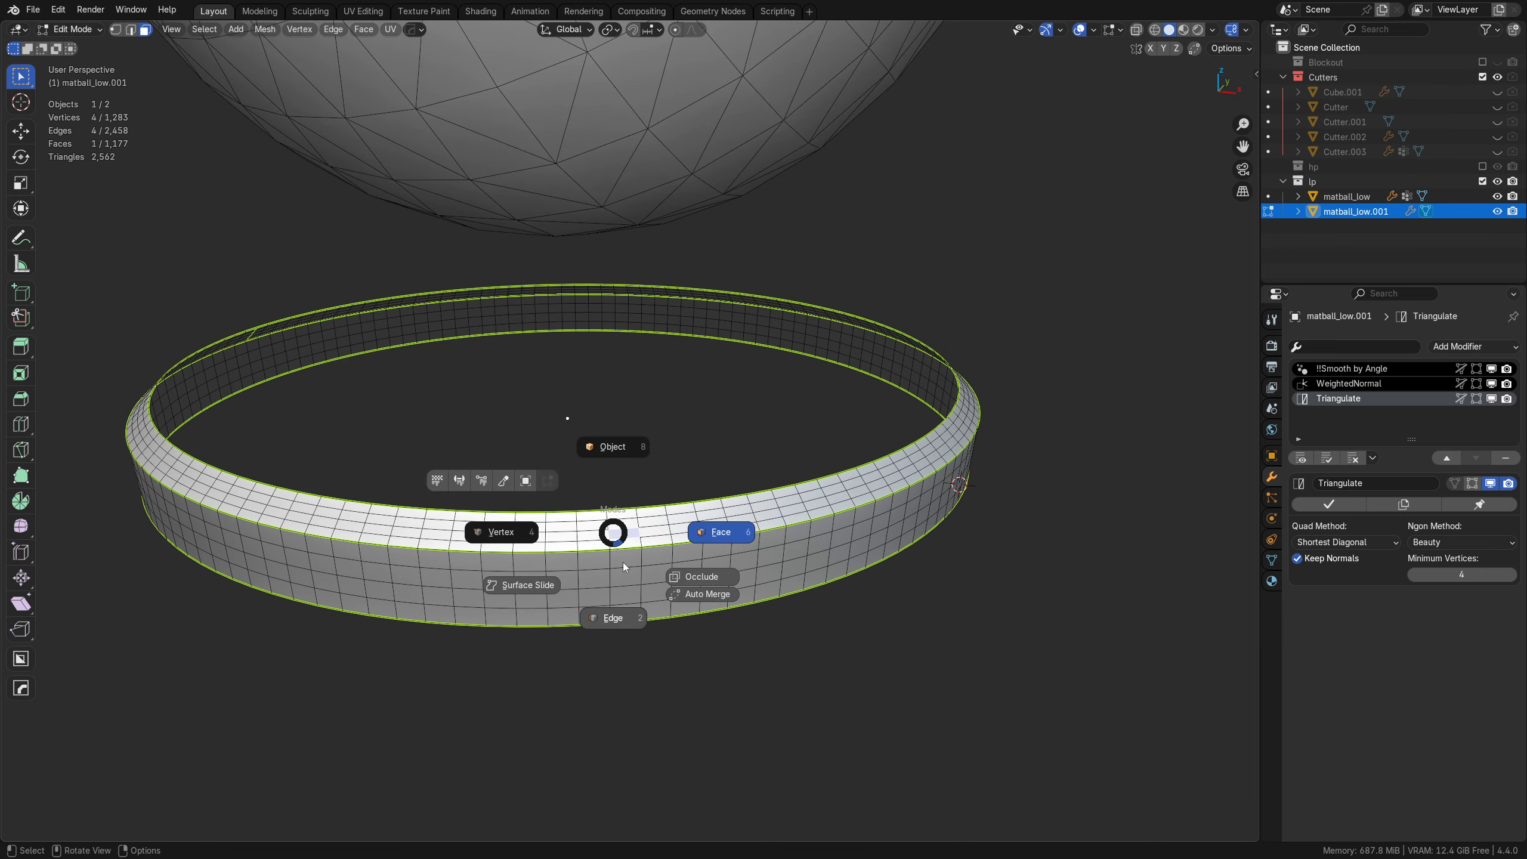
click(631, 608)
key(alt+h)
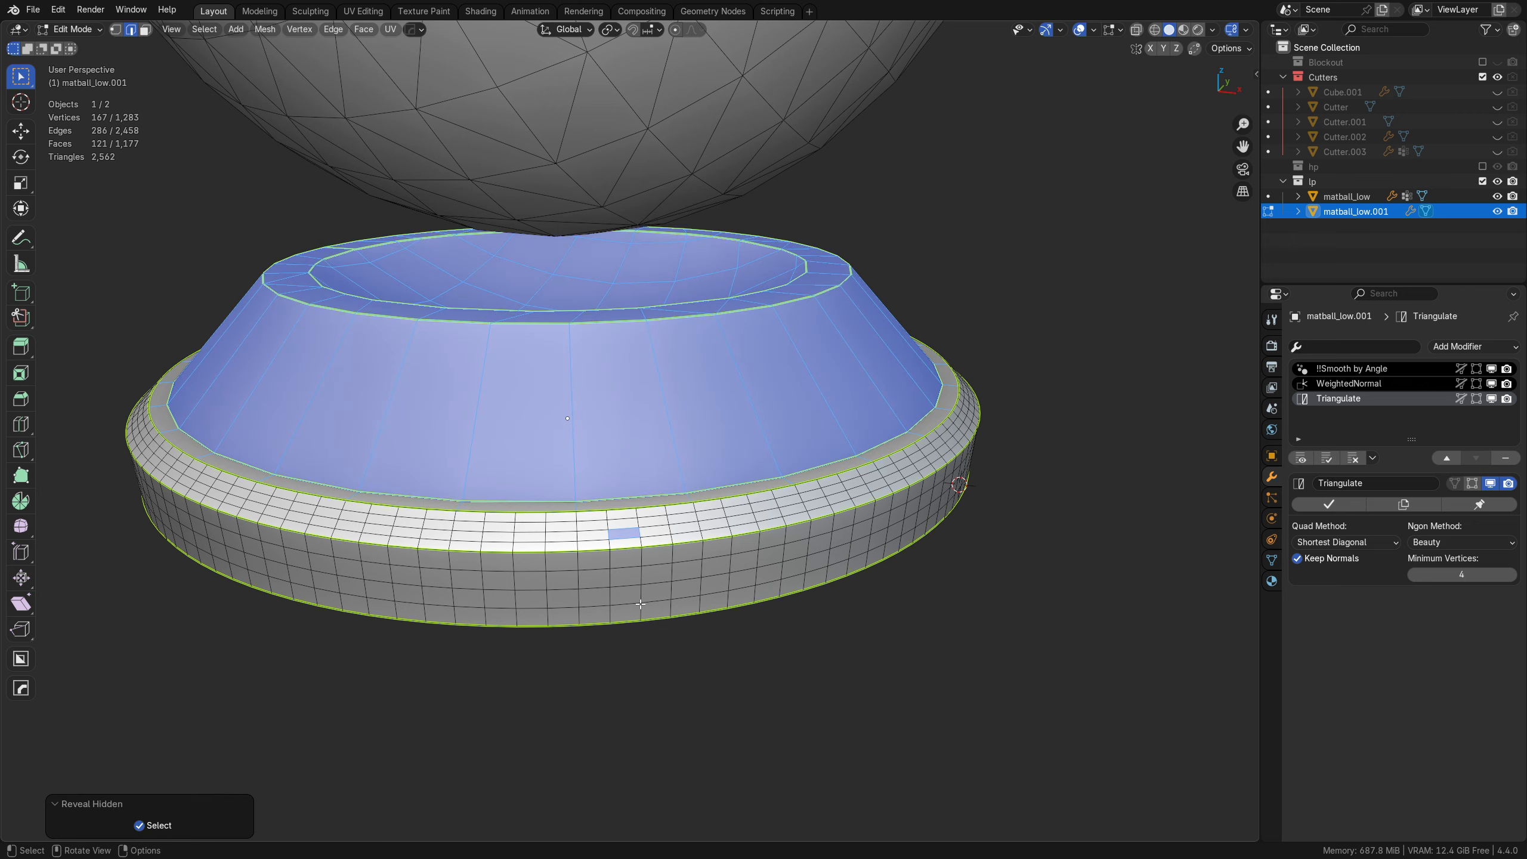
key(Tab)
click(648, 686)
key(alt+a)
middle_drag(666, 580, 644, 577)
scroll(644, 577, up, 3)
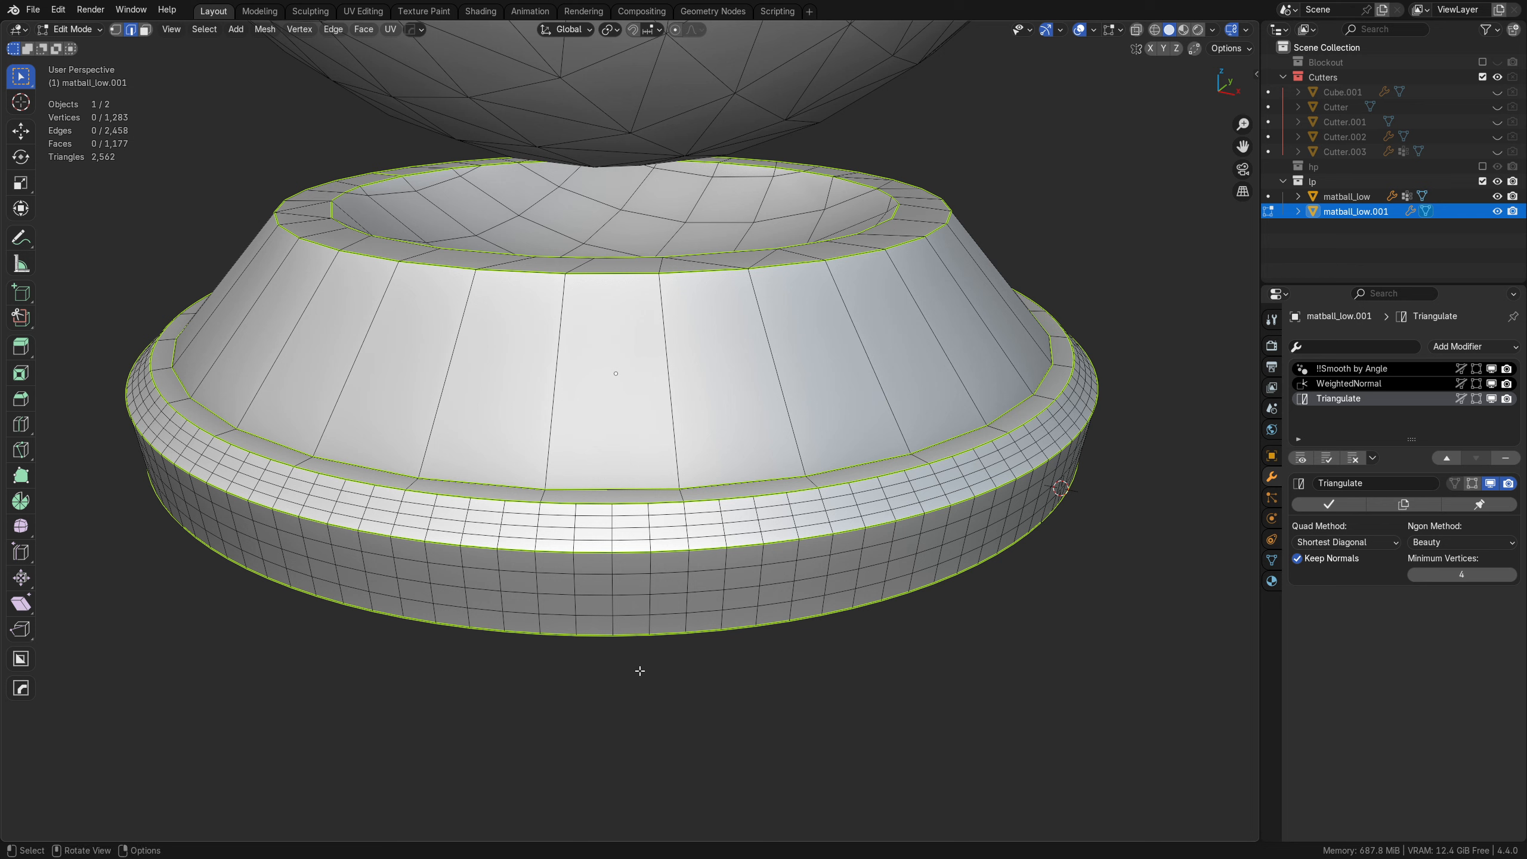
Dissolve the six inner horizontal edge loops on the outer ring's side and sloped bands
alt+click(633, 613)
alt+shift+click(634, 581)
alt+shift+click(632, 575)
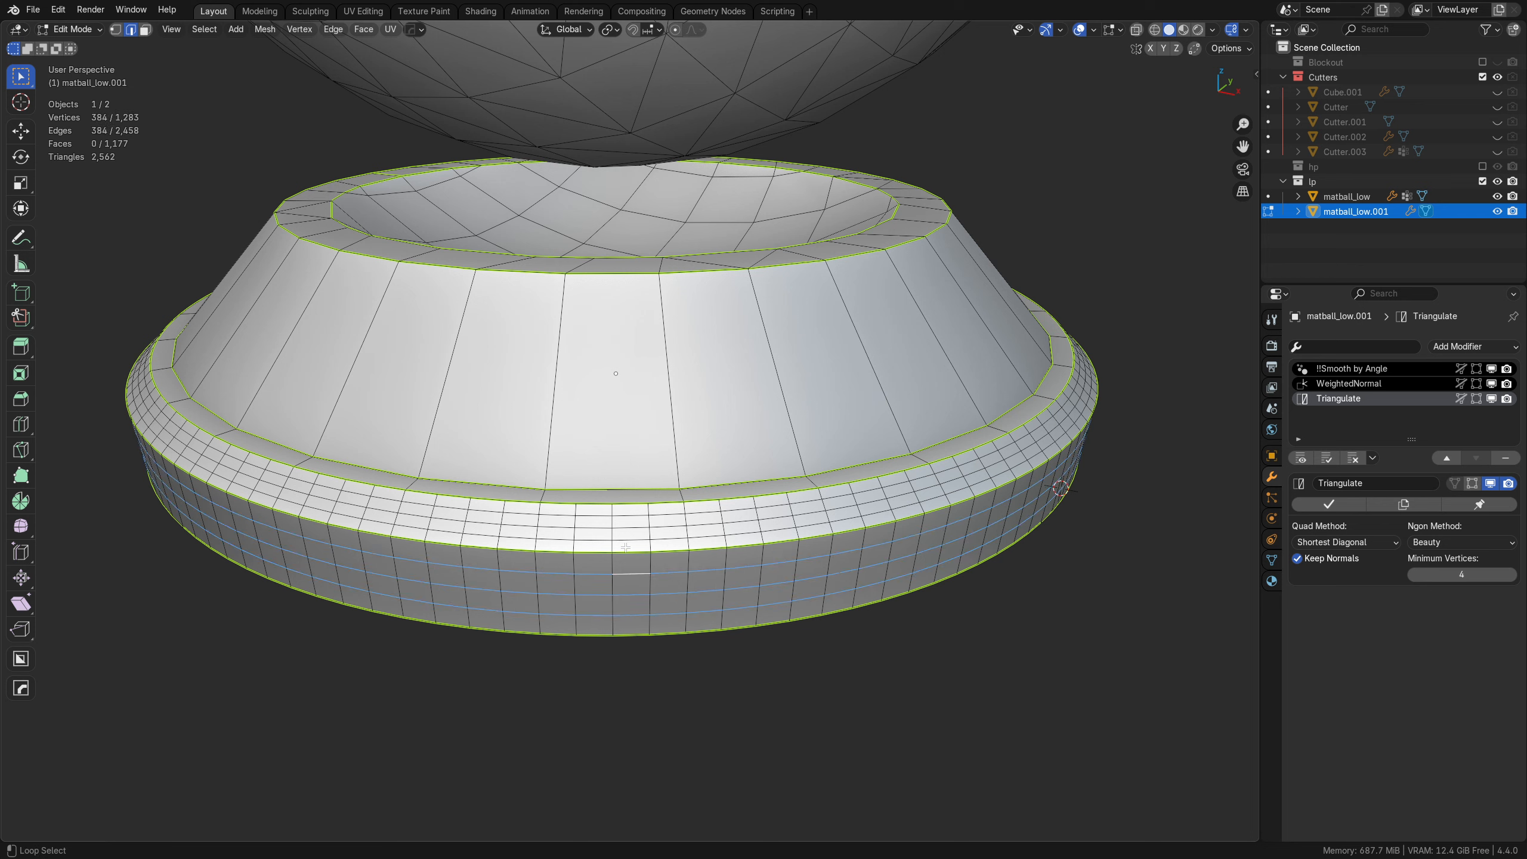
alt+shift+click(626, 544)
alt+shift+click(632, 529)
alt+shift+click(631, 520)
key(ctrl+x)
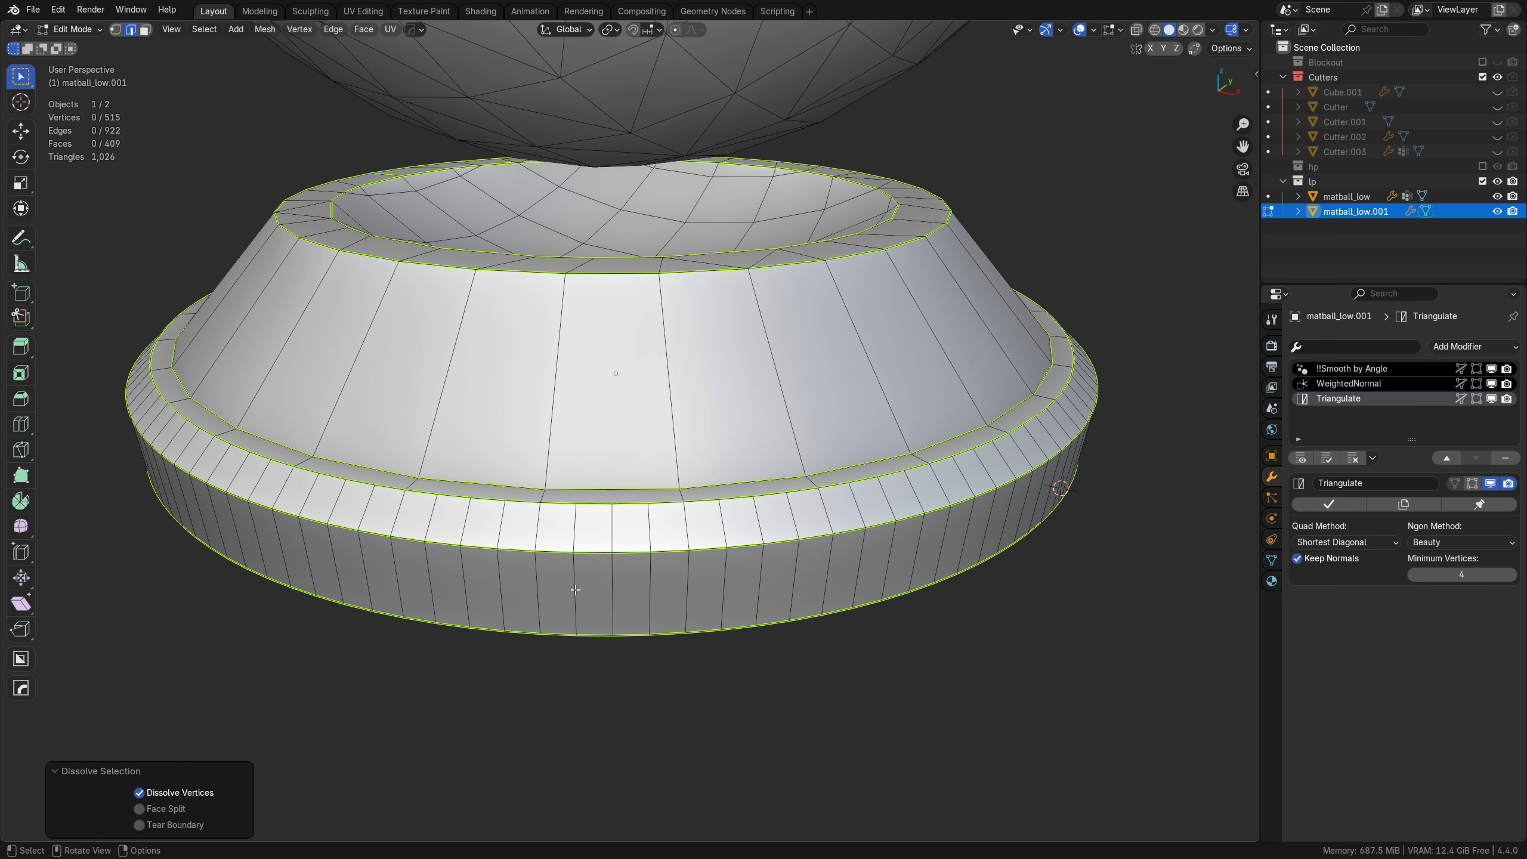
Circle-select three of every four vertical edges on the outer ring's side band, all the way around the base
click(576, 589)
key(c)
click(602, 589)
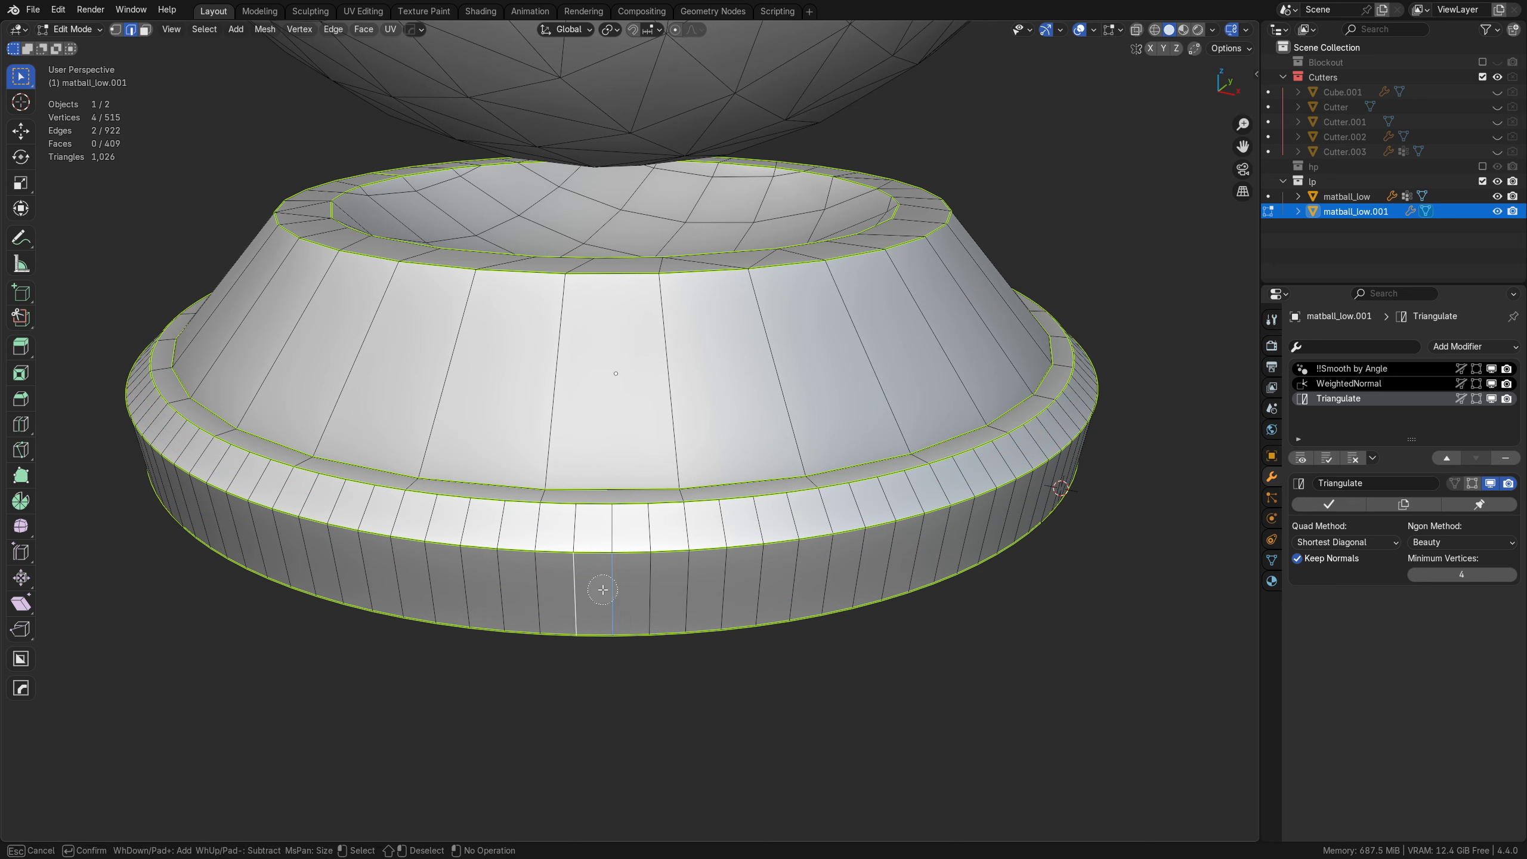
click(639, 591)
key(Escape)
middle_drag(782, 592, 660, 553)
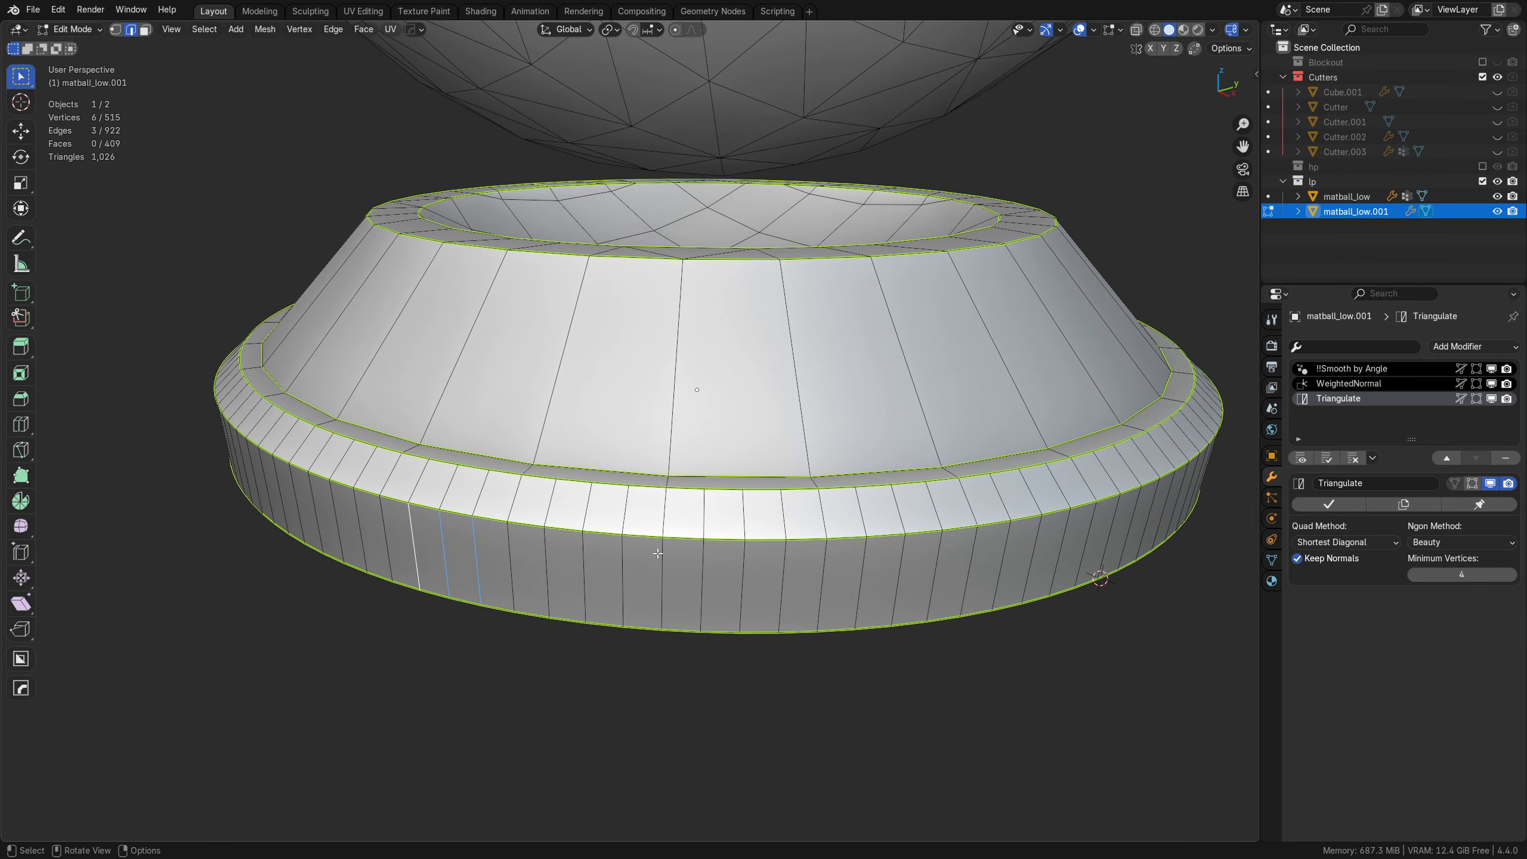
key(c)
click(551, 560)
drag(552, 560, 617, 570)
key(Escape)
shift+middle_drag(773, 575, 462, 581)
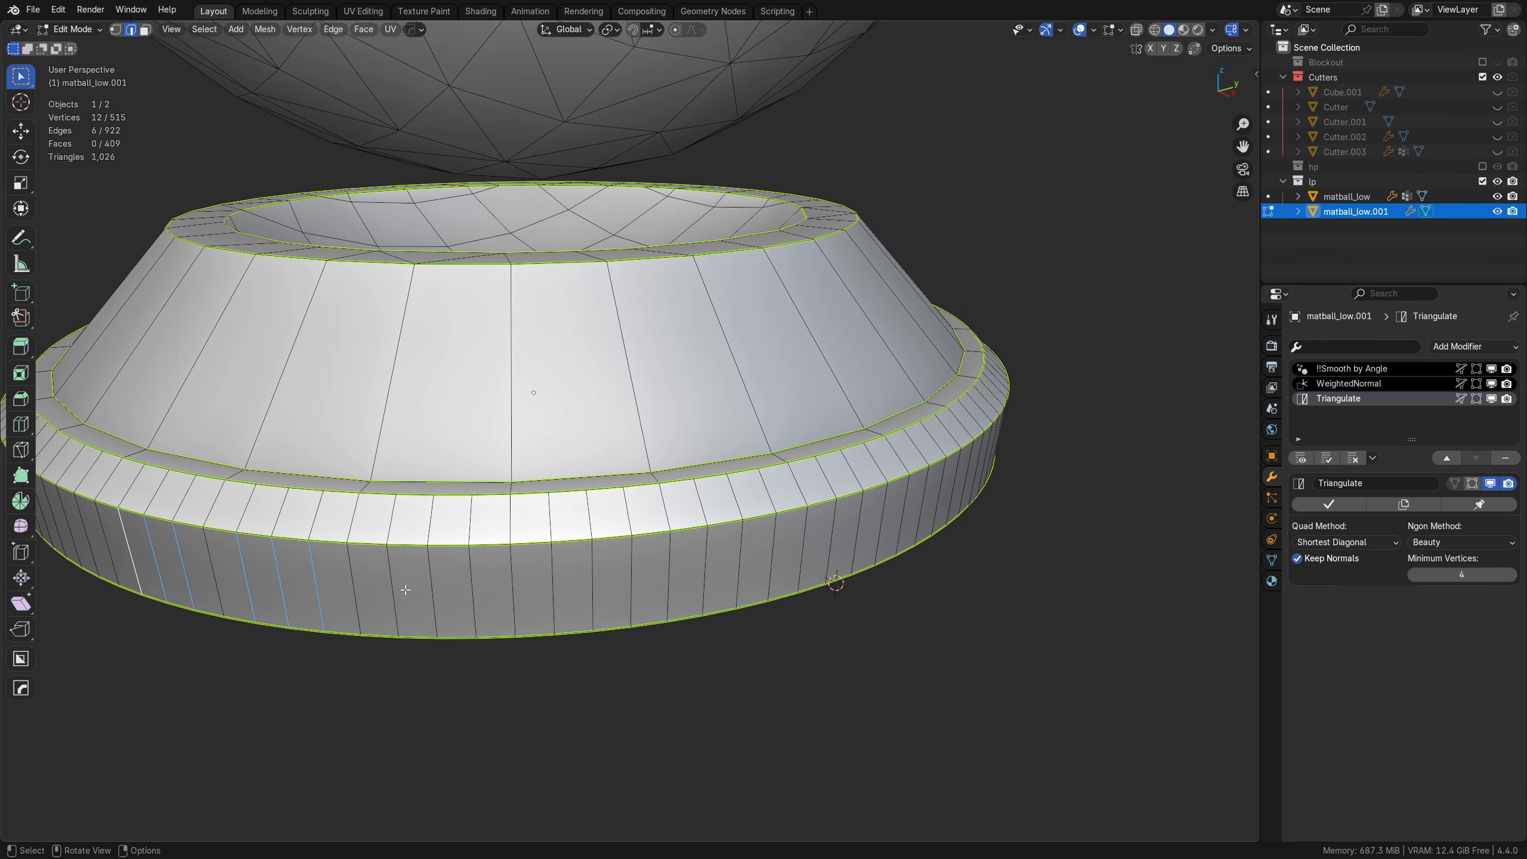
key(c)
drag(398, 587, 476, 587)
key(Escape)
middle_drag(685, 583, 532, 578)
key(c)
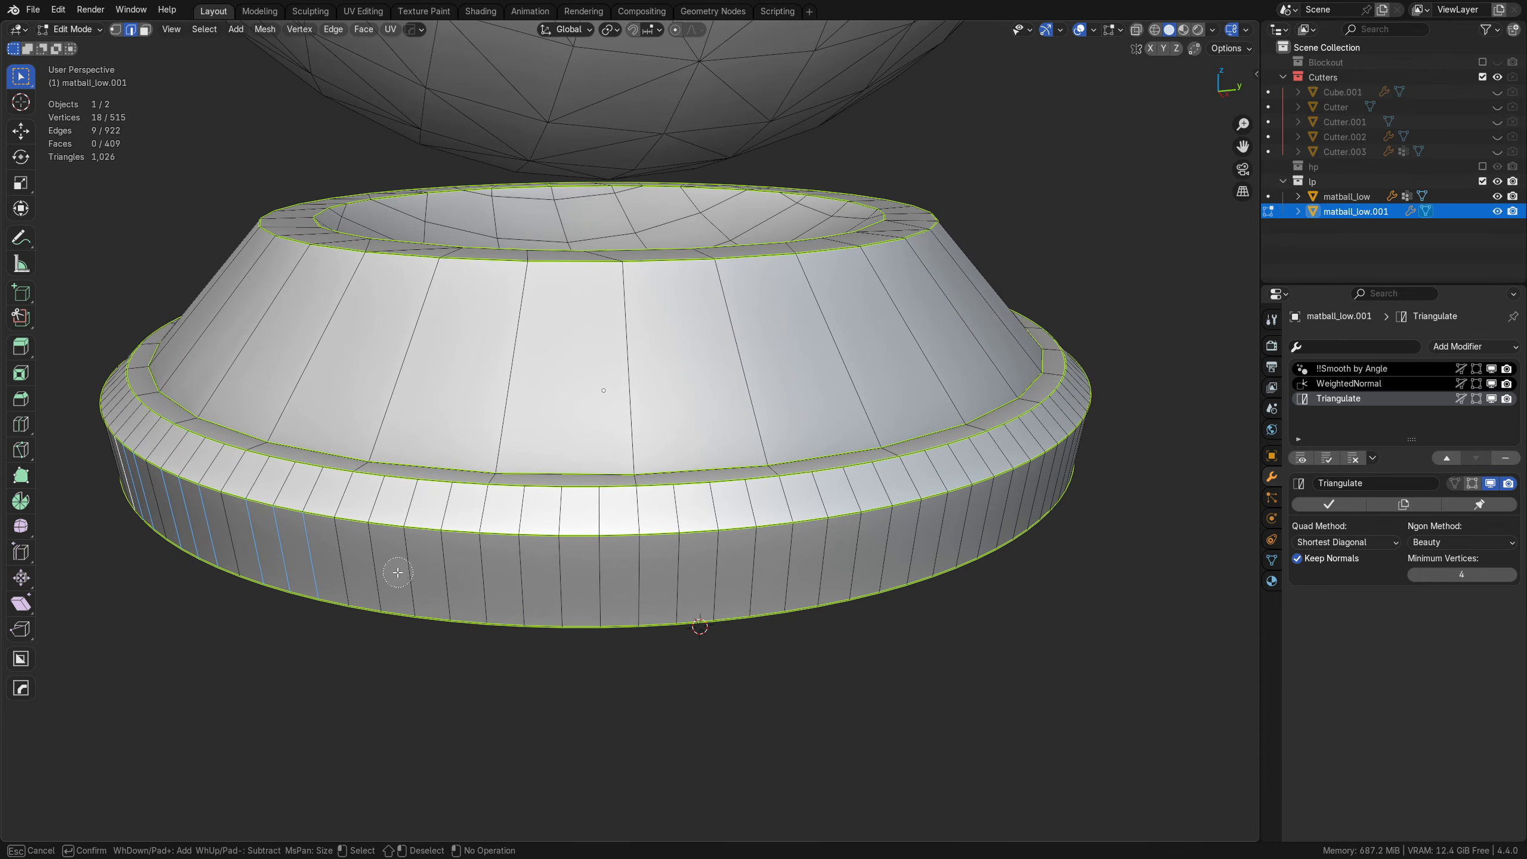
drag(376, 565, 592, 580)
key(Escape)
key(c)
key(Escape)
middle_drag(880, 582, 655, 579)
key(c)
drag(414, 585, 504, 587)
key(Escape)
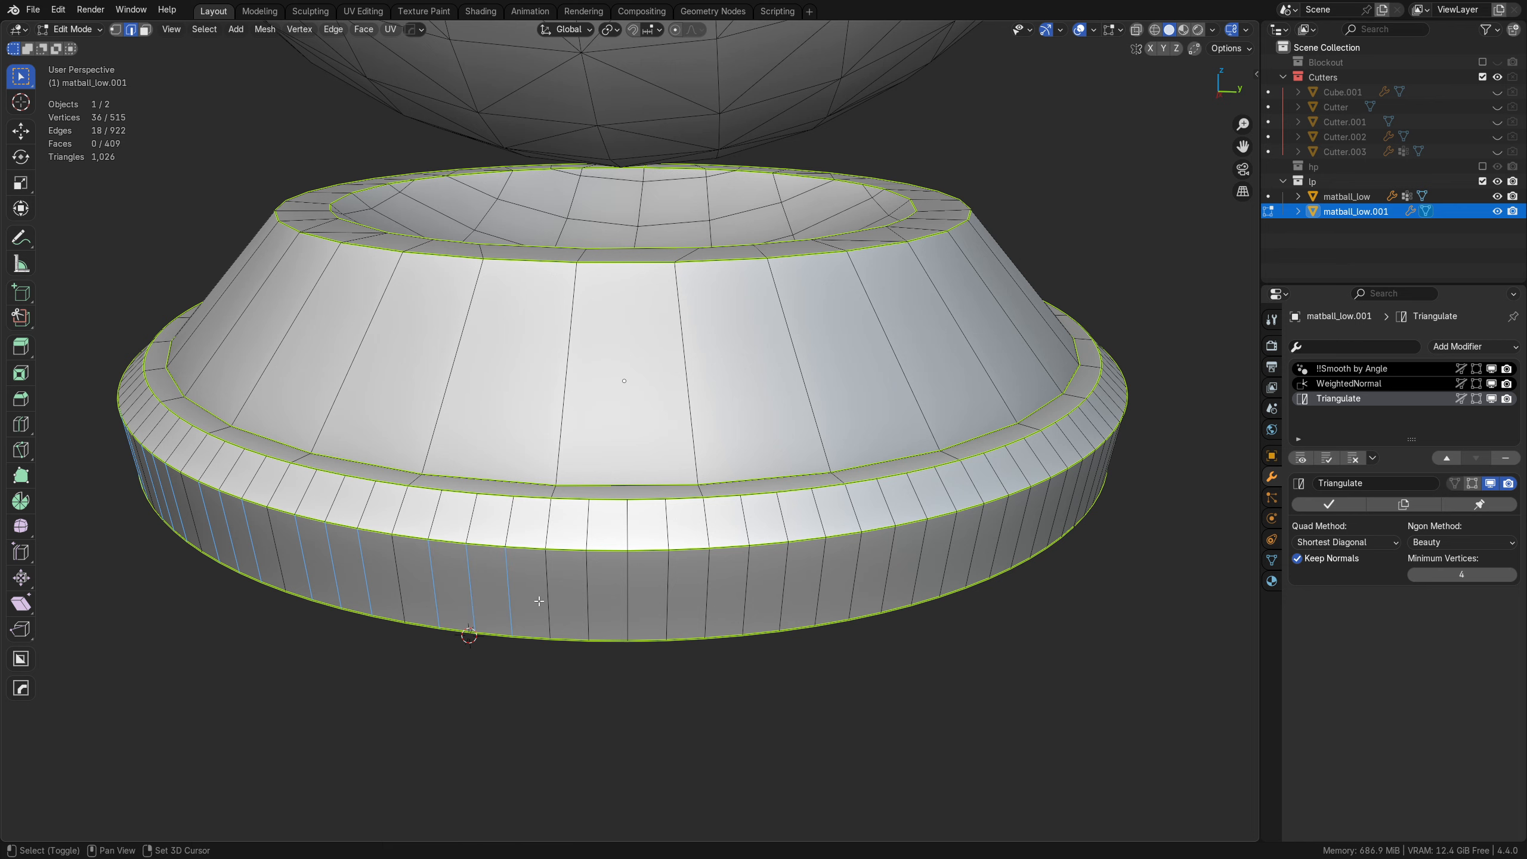
shift+middle_drag(703, 577, 656, 576)
key(c)
drag(533, 587, 607, 590)
key(Escape)
shift+middle_drag(764, 579, 644, 587)
middle_drag(568, 592, 525, 600)
key(c)
drag(464, 584, 528, 586)
key(Escape)
middle_drag(528, 586, 529, 556)
key(c)
drag(344, 547, 541, 576)
key(Escape)
key(c)
key(Escape)
shift+middle_drag(755, 563, 550, 566)
key(c)
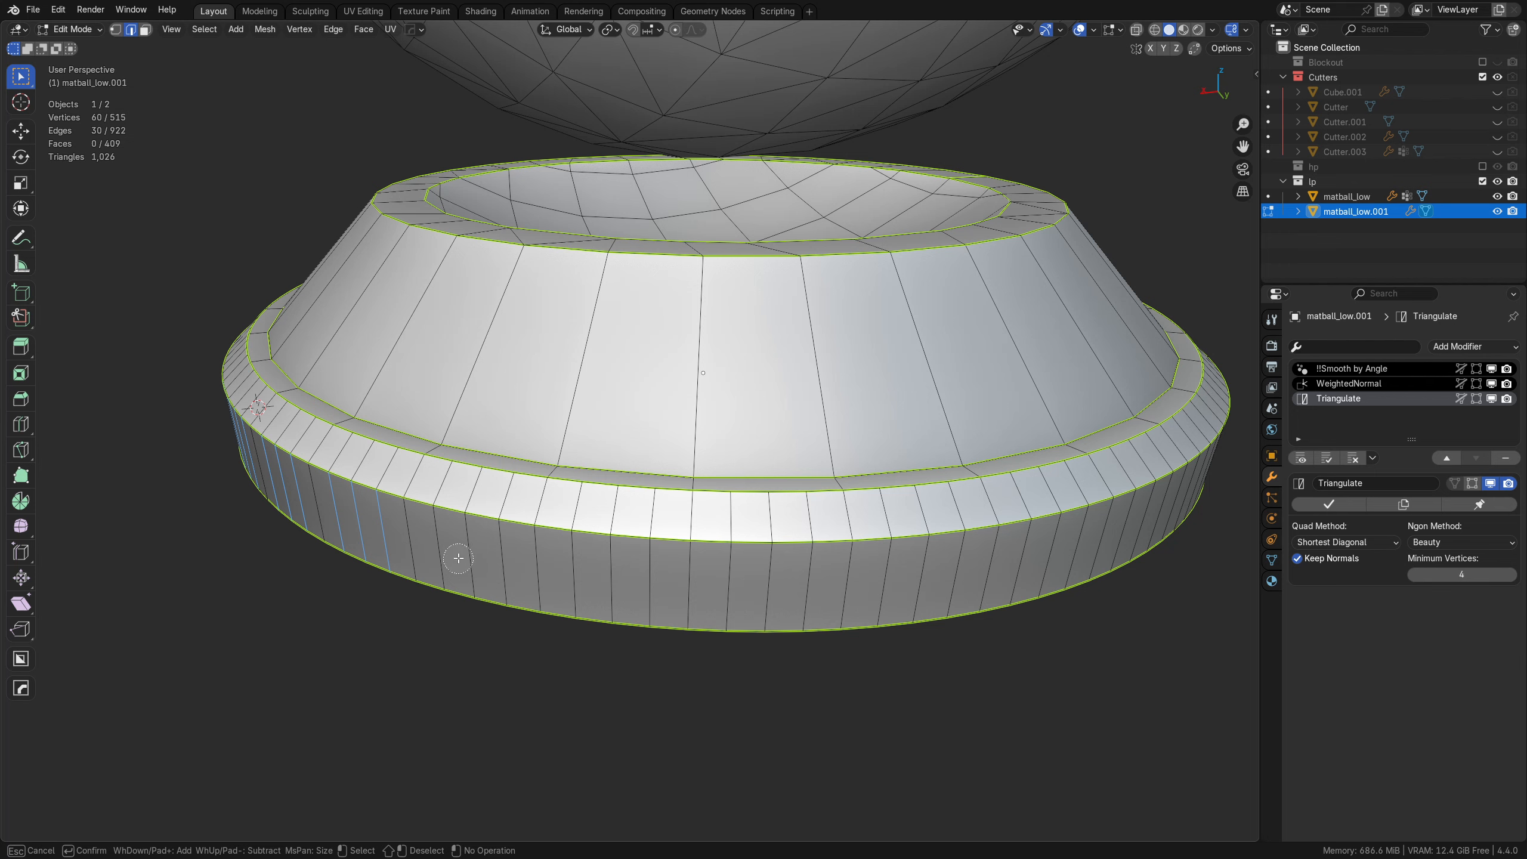
drag(487, 558, 510, 561)
key(Escape)
shift+middle_drag(550, 562, 459, 555)
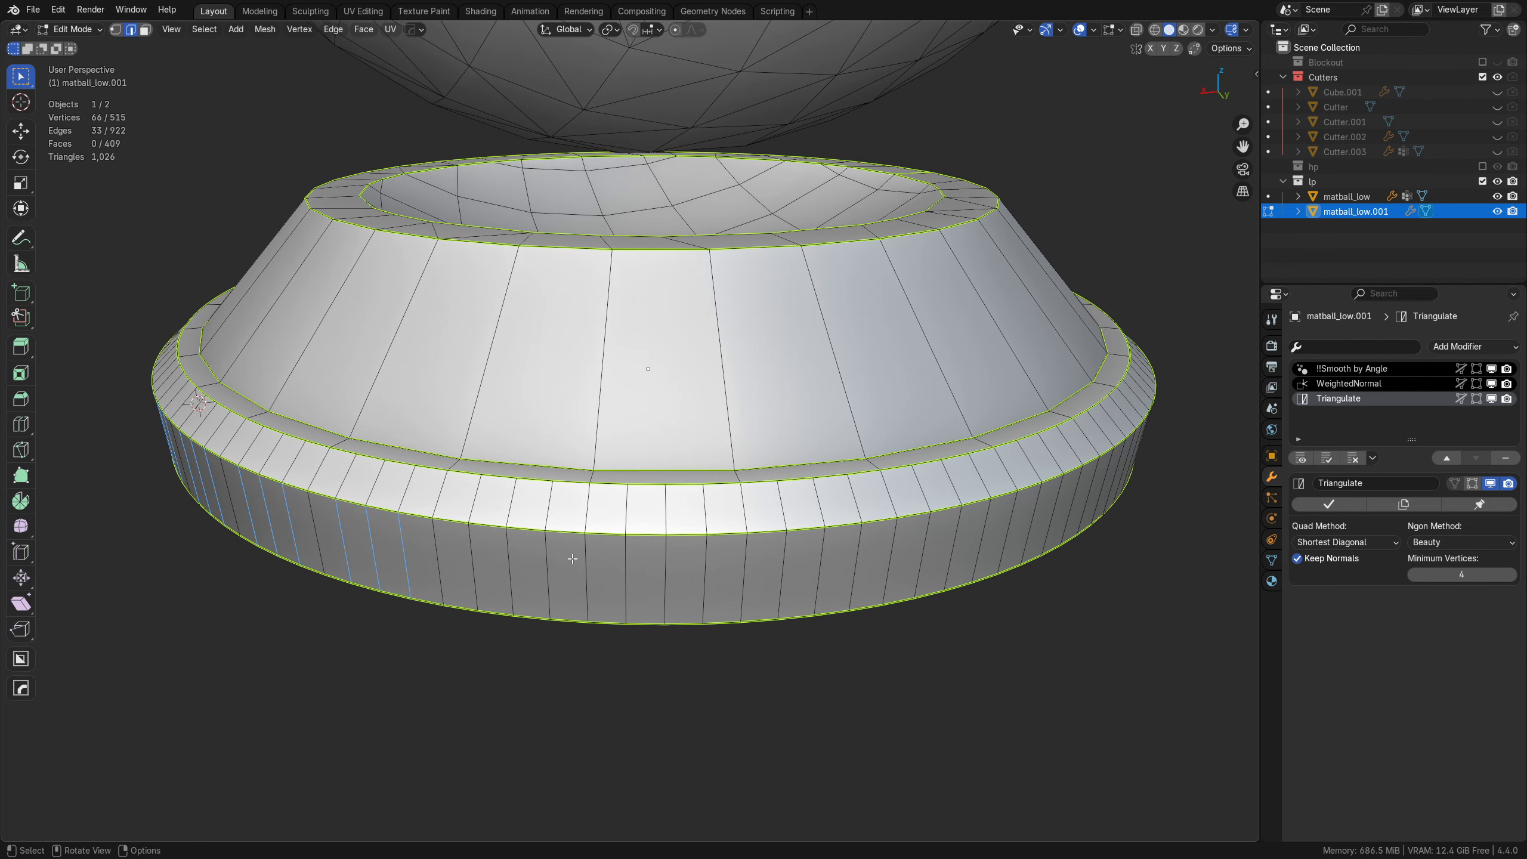
key(c)
drag(466, 555, 471, 556)
key(Escape)
shift+middle_drag(658, 550, 534, 553)
key(c)
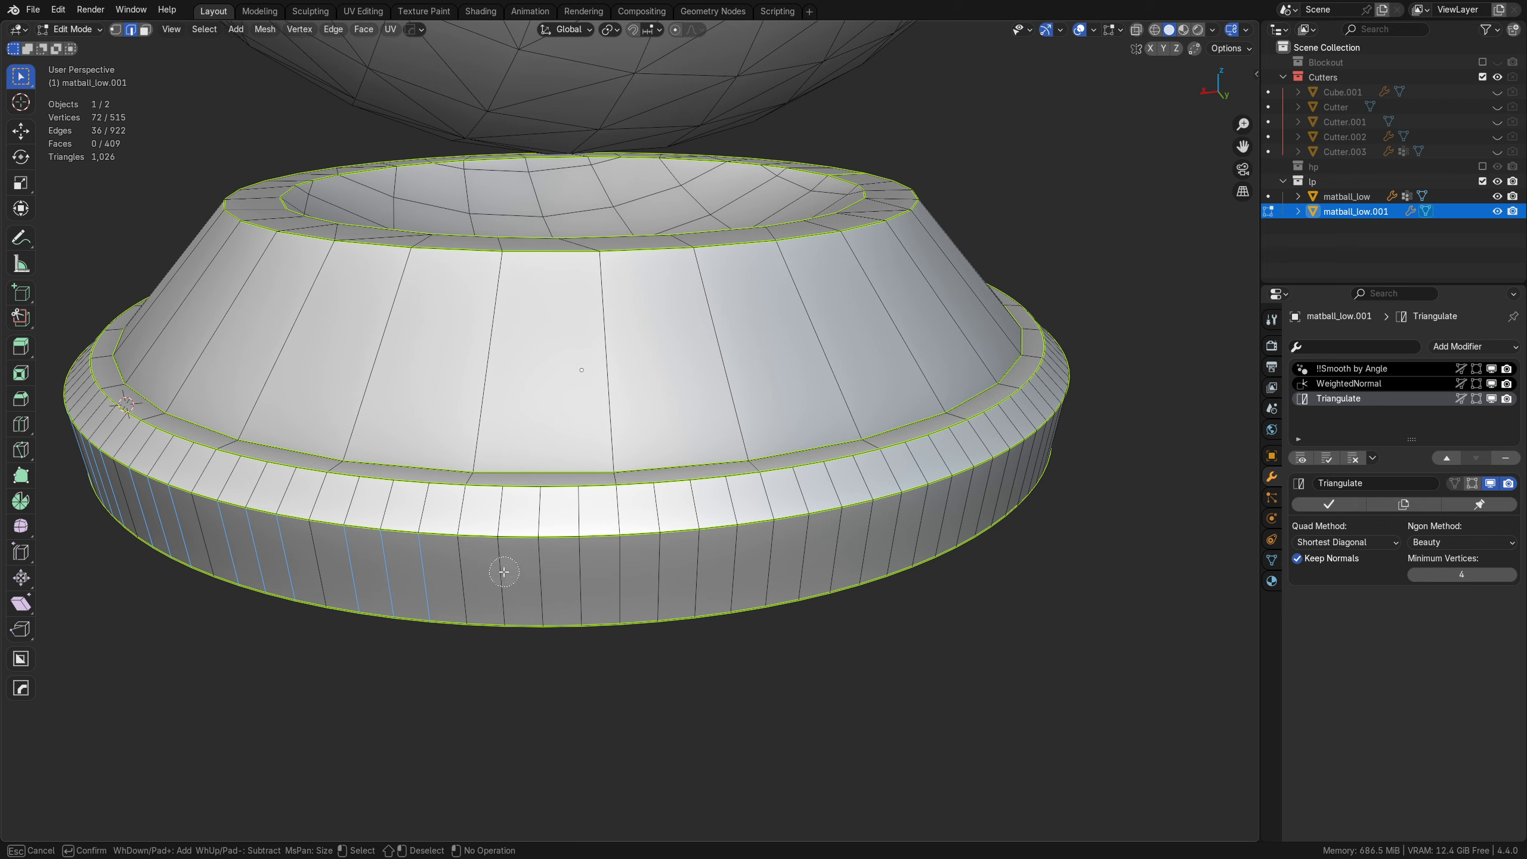
drag(505, 570, 569, 579)
key(Escape)
middle_drag(770, 547, 404, 567)
key(c)
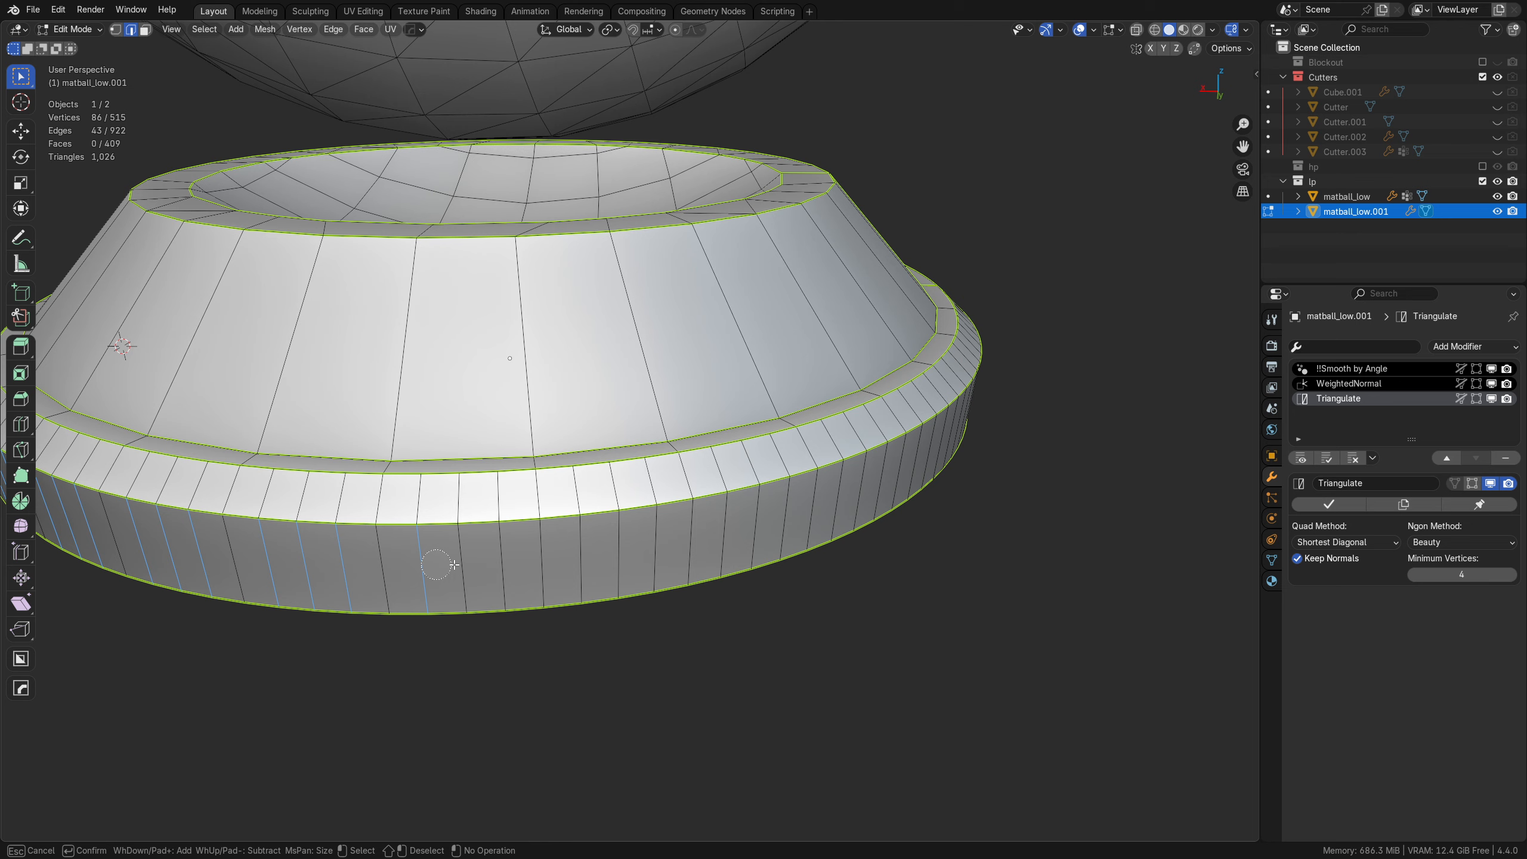
drag(454, 565, 501, 563)
key(Escape)
middle_drag(806, 551, 683, 552)
key(c)
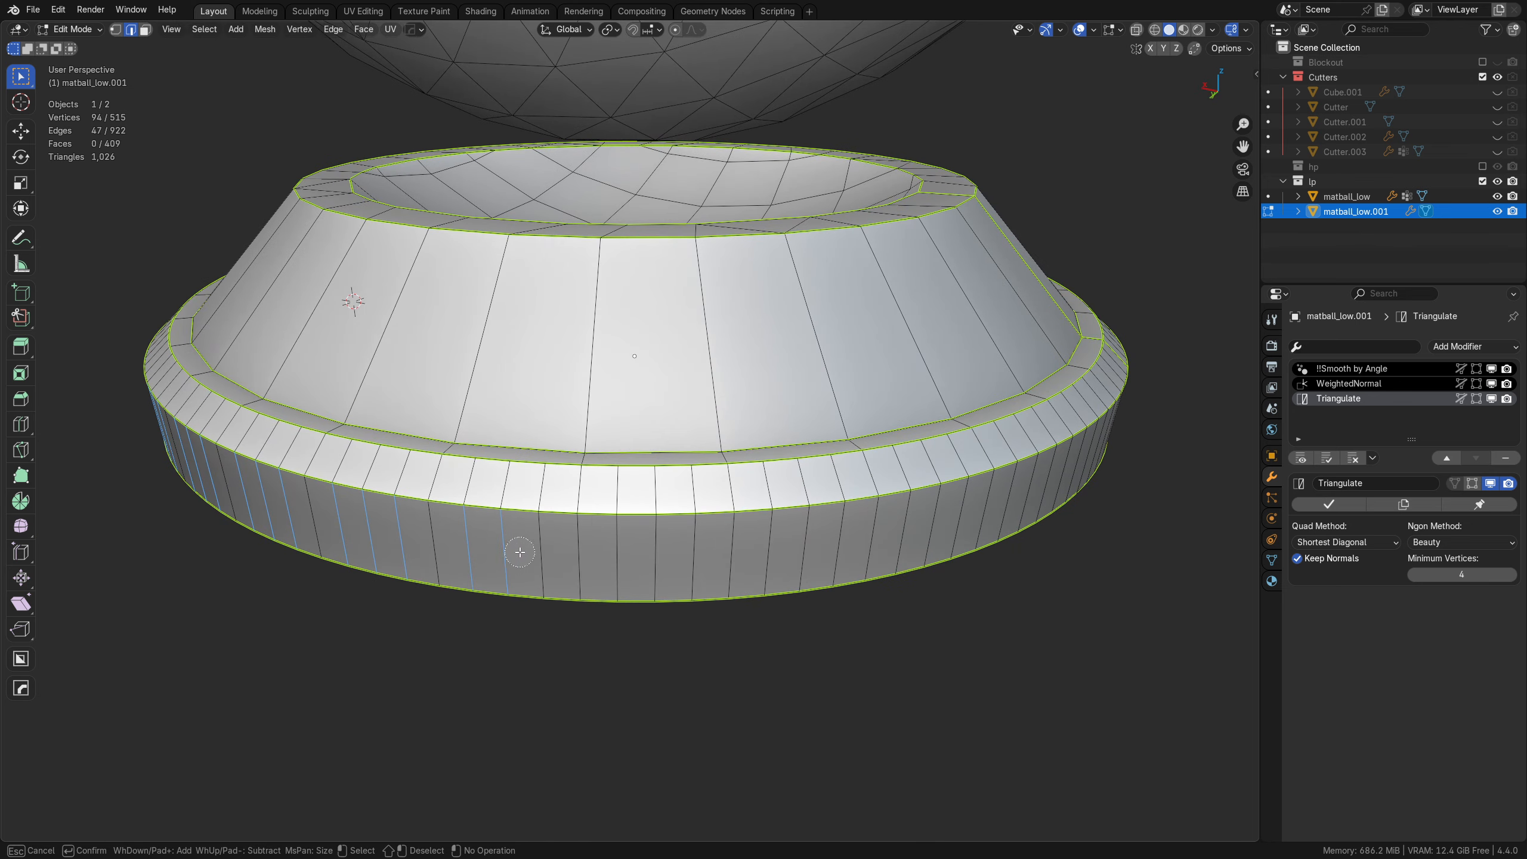
drag(520, 553, 531, 554)
middle_drag(530, 553, 459, 557)
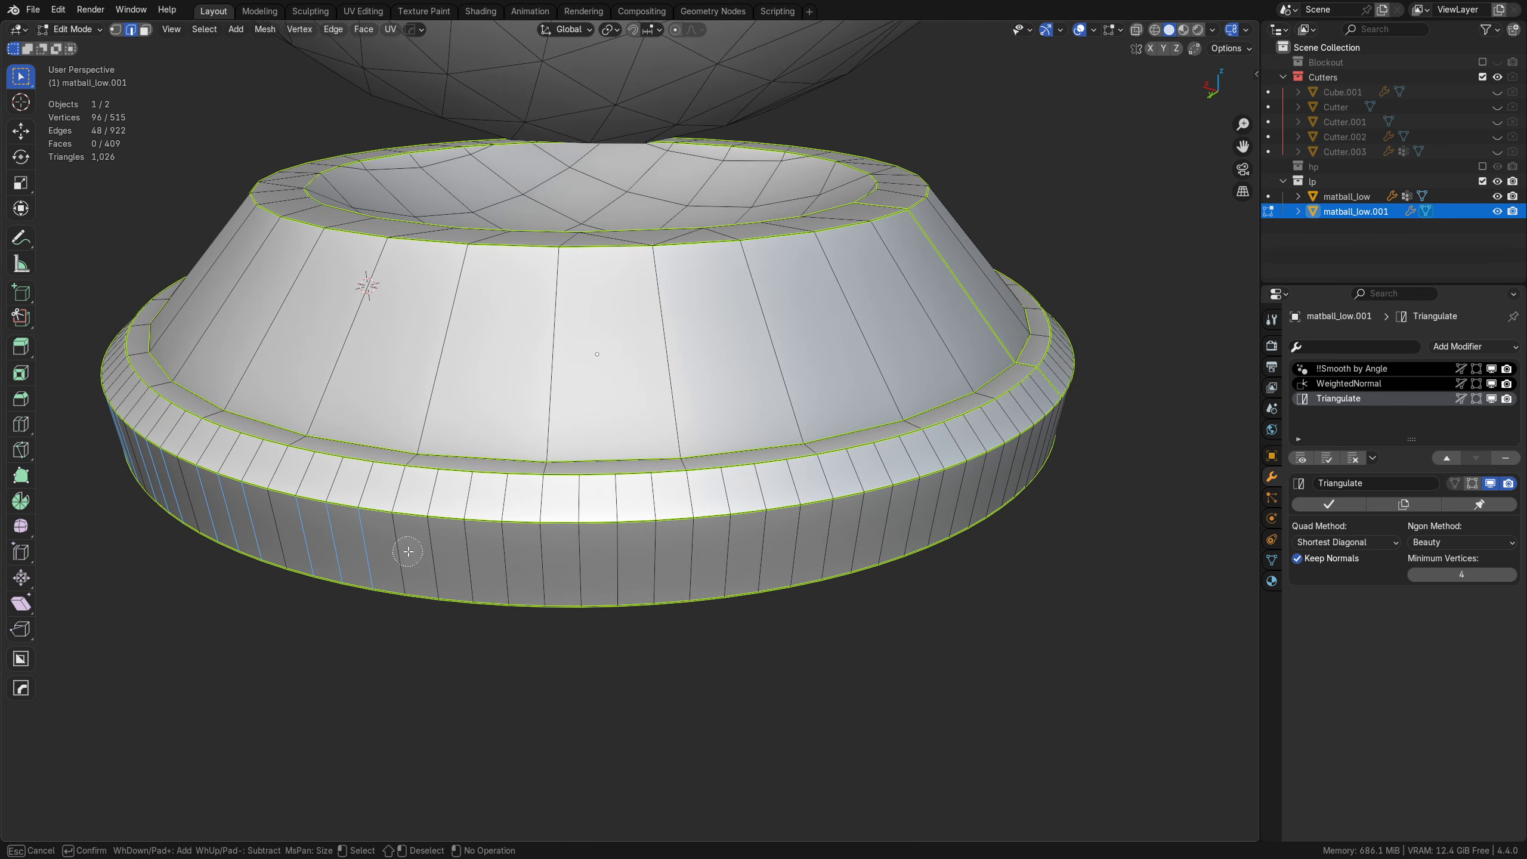
drag(476, 558, 510, 558)
key(Escape)
shift+middle_drag(734, 556, 616, 571)
key(c)
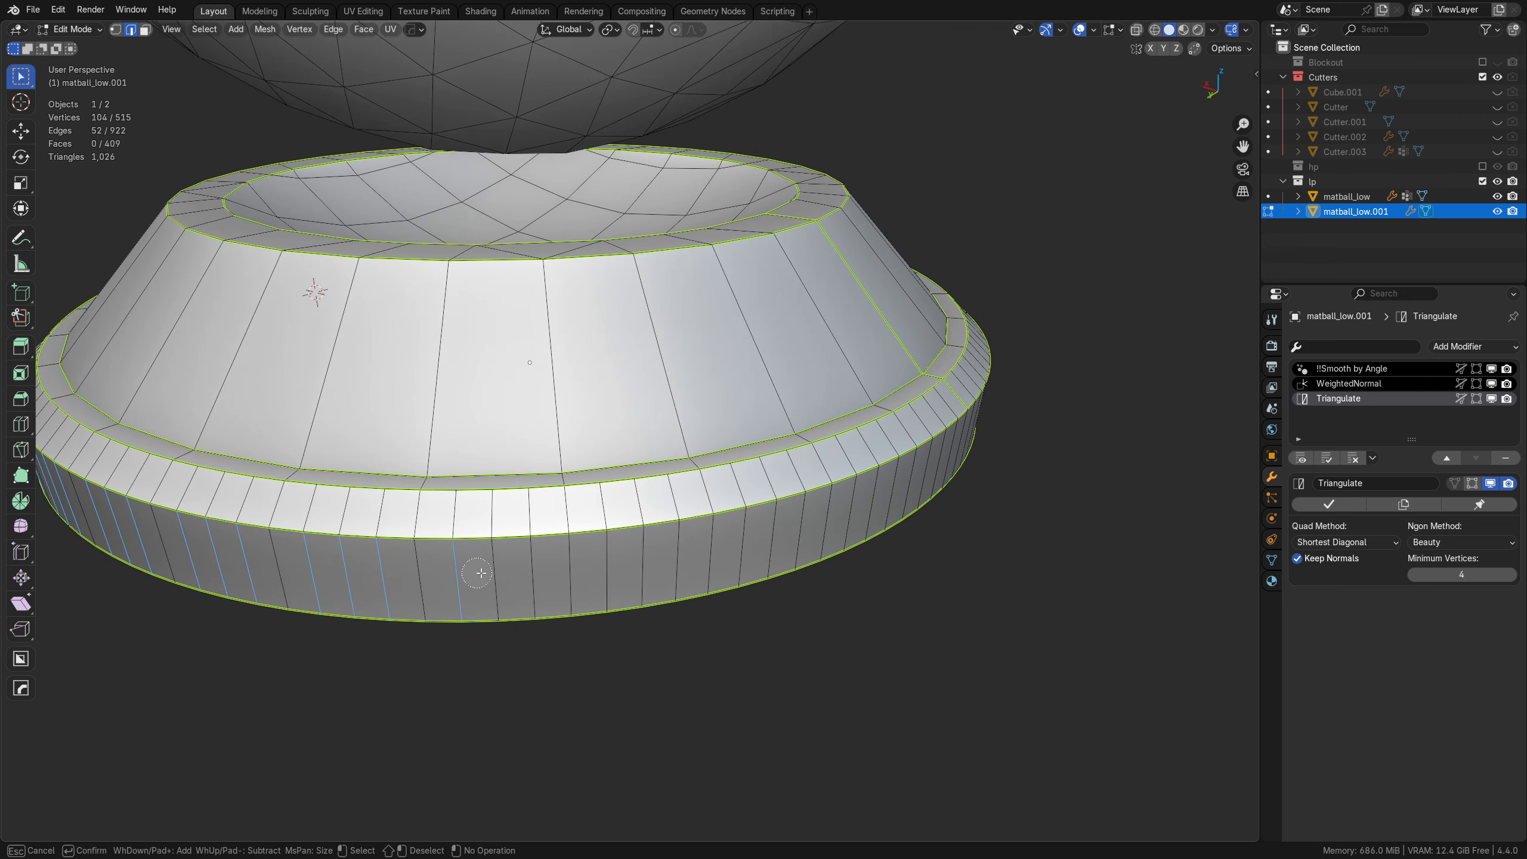
drag(481, 573, 531, 573)
key(Escape)
middle_drag(876, 572, 803, 572)
shift+middle_drag(803, 571, 692, 575)
key(c)
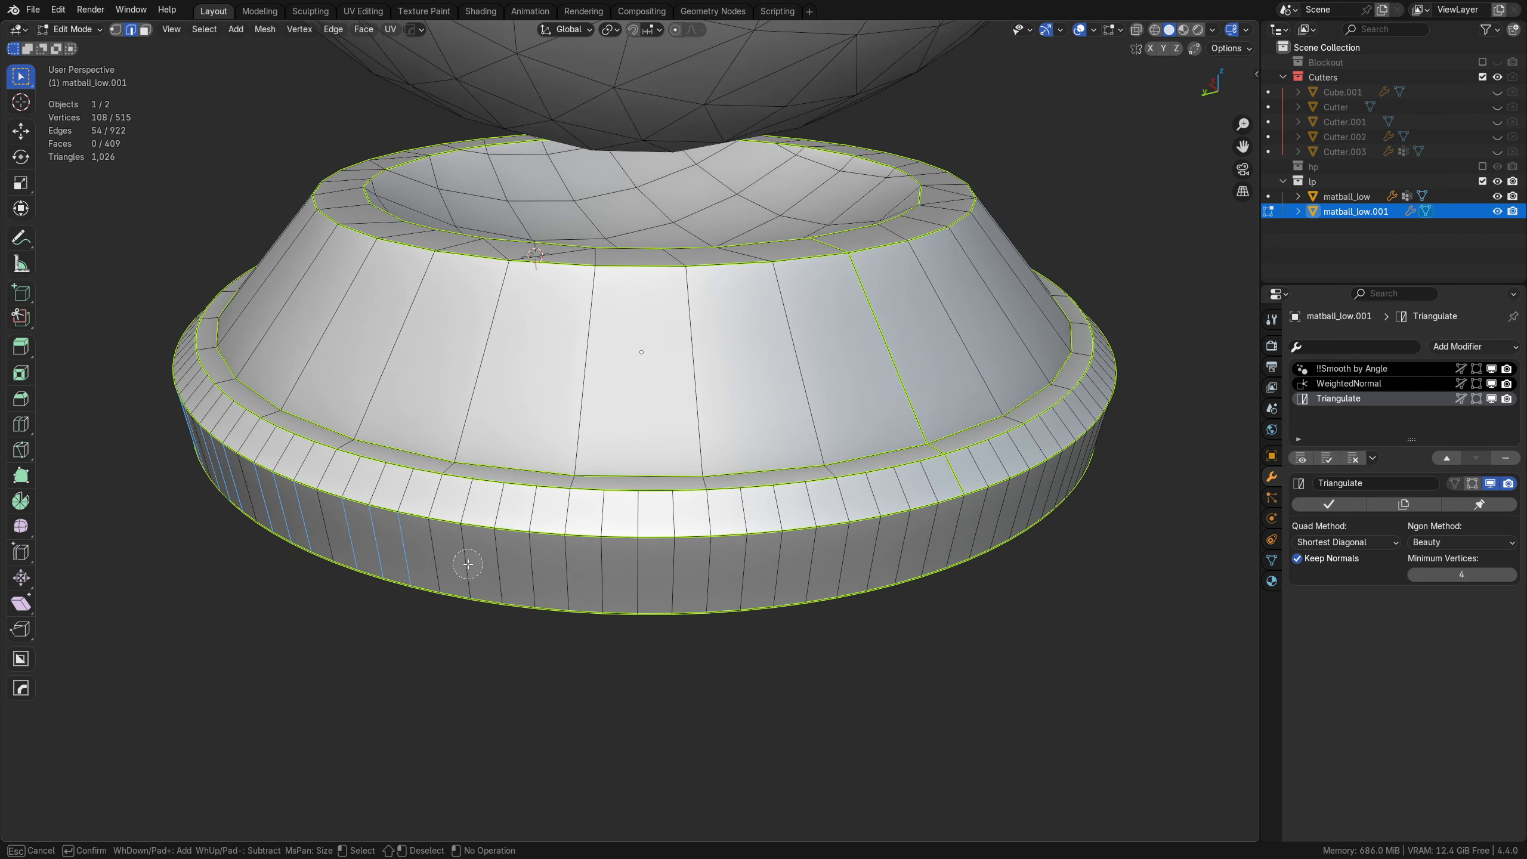
drag(468, 564, 527, 568)
key(Escape)
shift+middle_drag(710, 561, 584, 552)
key(c)
drag(456, 565, 460, 566)
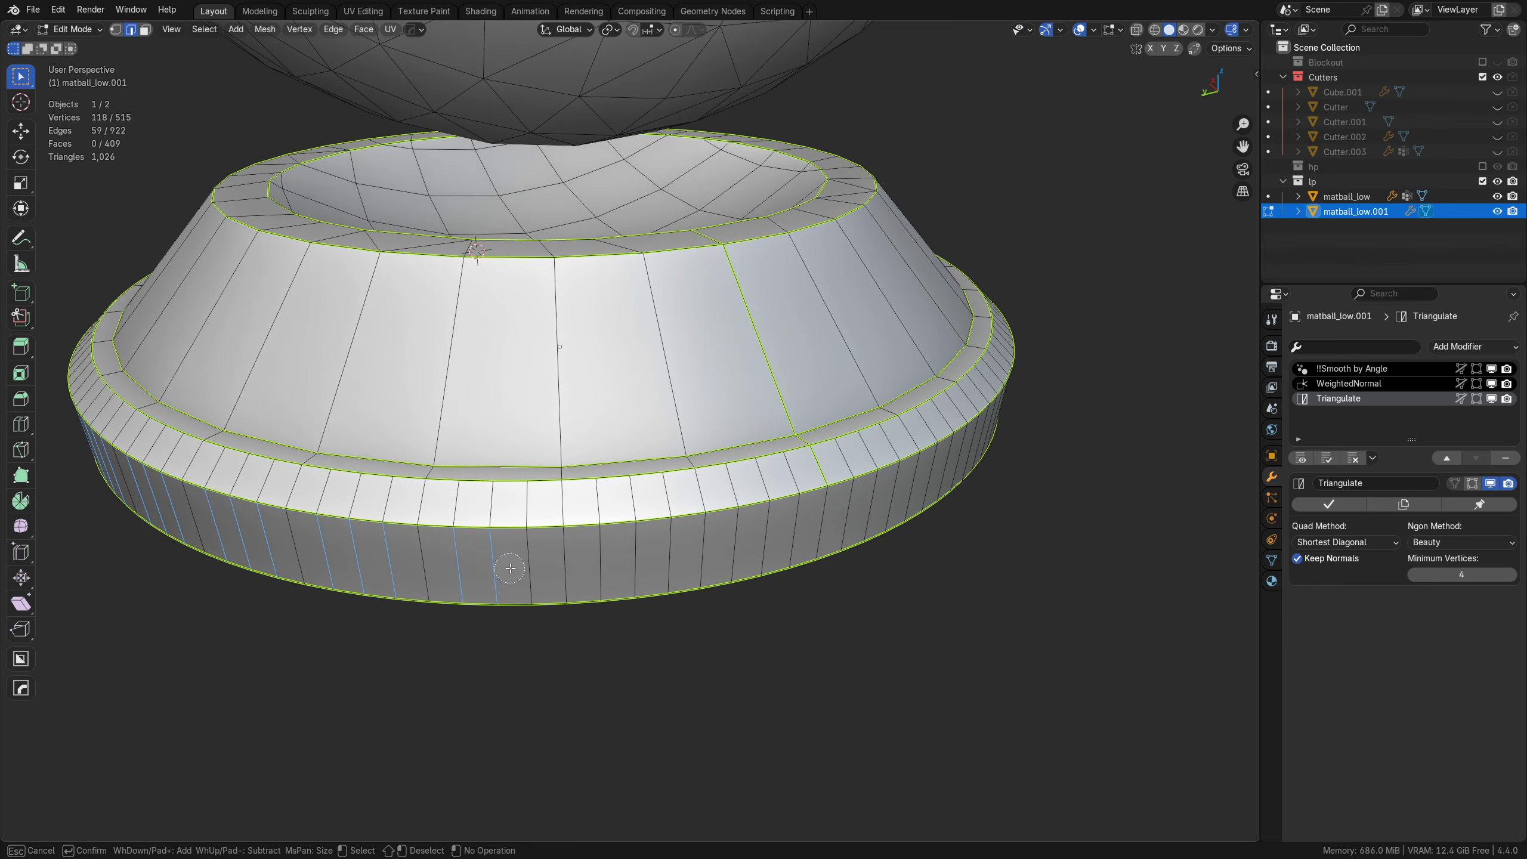
key(Escape)
middle_drag(722, 556, 409, 586)
key(c)
mouse_move(409, 587)
mouse_down()
mouse_move(390, 577)
mouse_move(445, 578)
mouse_up()
key(Escape)
middle_drag(445, 578, 550, 574)
key(c)
click(567, 565)
key(Escape)
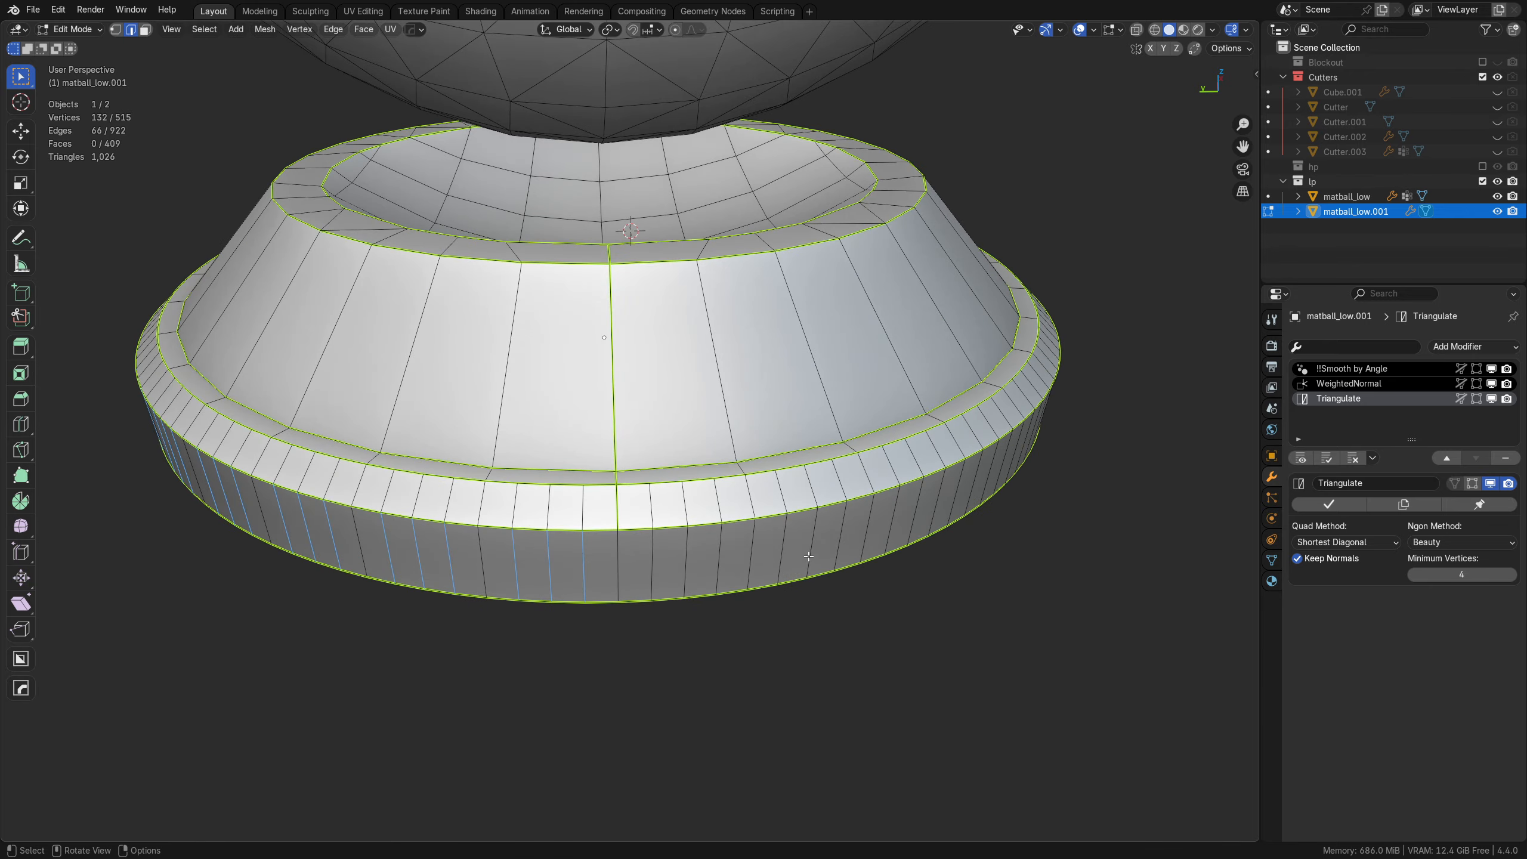
middle_drag(804, 552, 447, 556)
key(c)
drag(507, 559, 647, 556)
key(Escape)
middle_drag(647, 556, 697, 557)
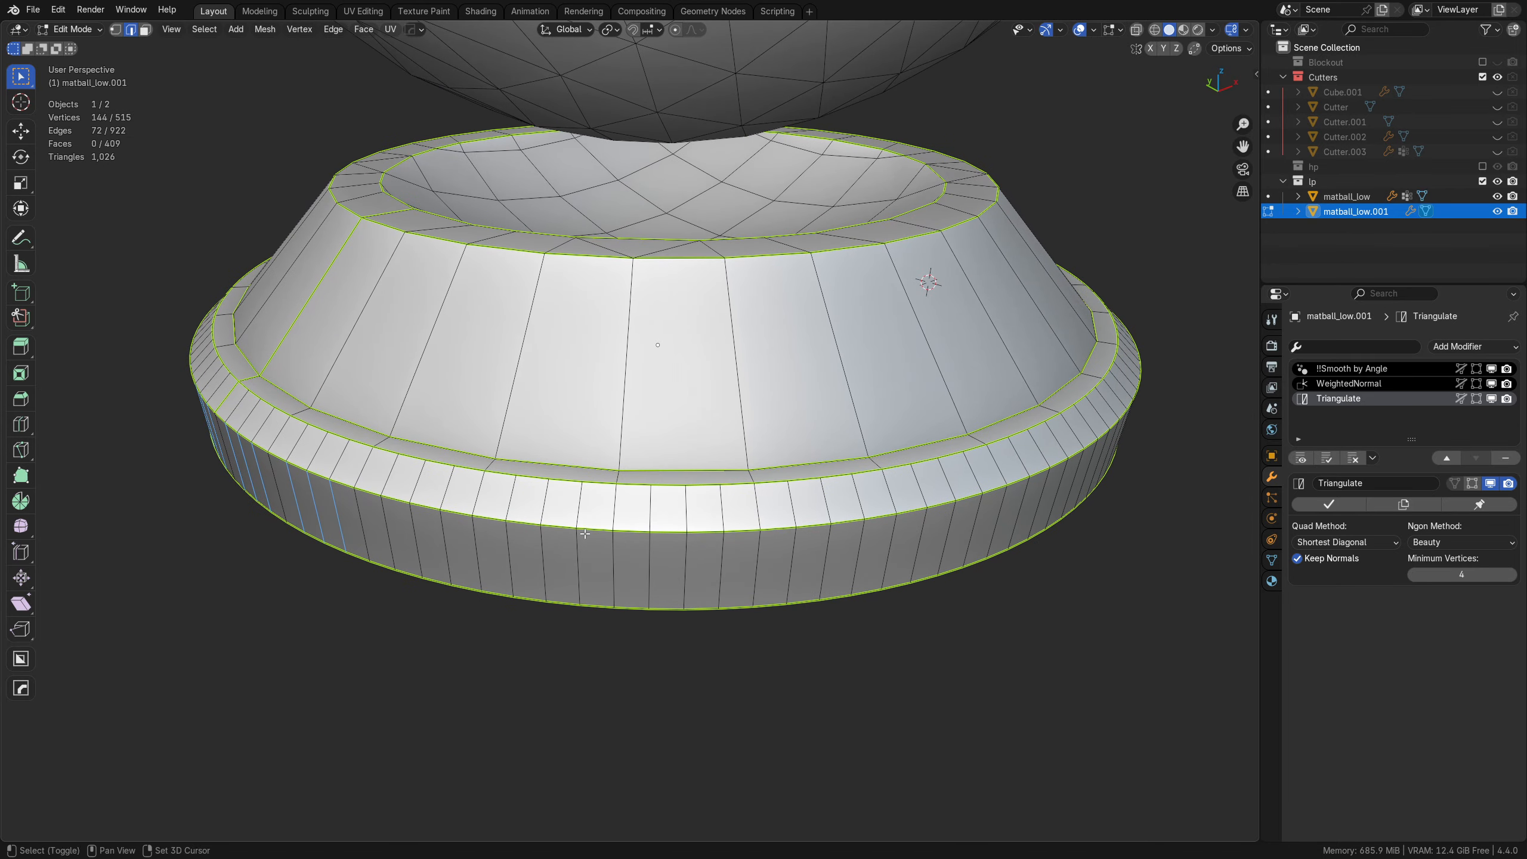
key(c)
drag(399, 531, 555, 547)
key(Escape)
mouse_move(556, 547)
middle_down()
mouse_move(769, 558)
mouse_move(586, 567)
middle_up()
key(c)
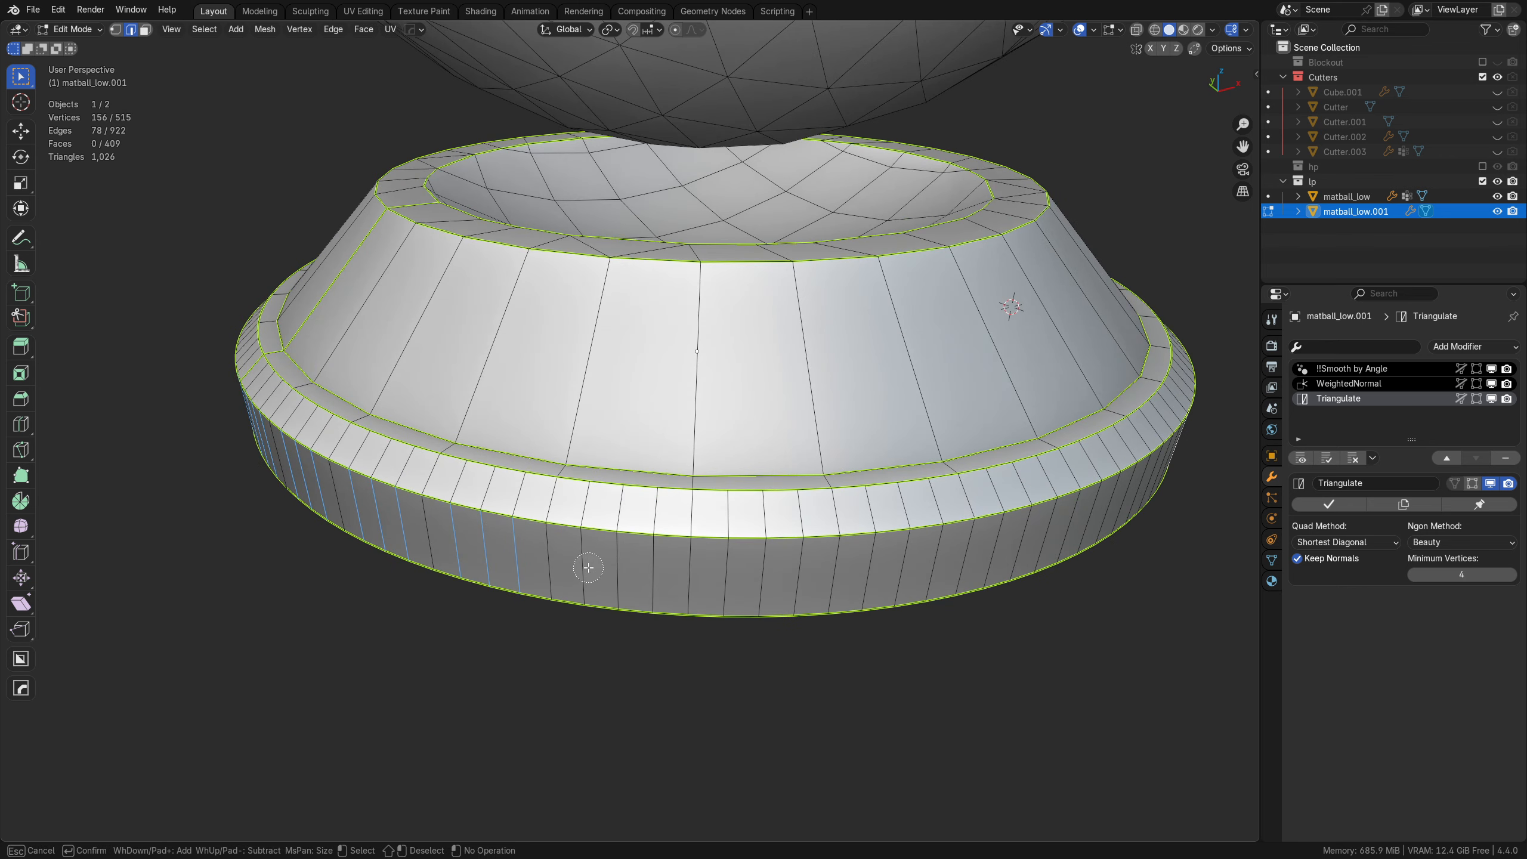
drag(586, 567, 647, 575)
key(Escape)
middle_drag(648, 574, 562, 563)
key(c)
mouse_move(562, 563)
mouse_down()
mouse_move(514, 562)
mouse_move(550, 568)
mouse_up()
key(Escape)
shift+middle_drag(550, 568, 616, 546)
key(c)
drag(508, 549, 572, 556)
shift+middle_drag(572, 556, 557, 563)
drag(557, 563, 608, 565)
key(Escape)
middle_drag(608, 566, 600, 562)
key(c)
drag(600, 563, 609, 570)
key(Escape)
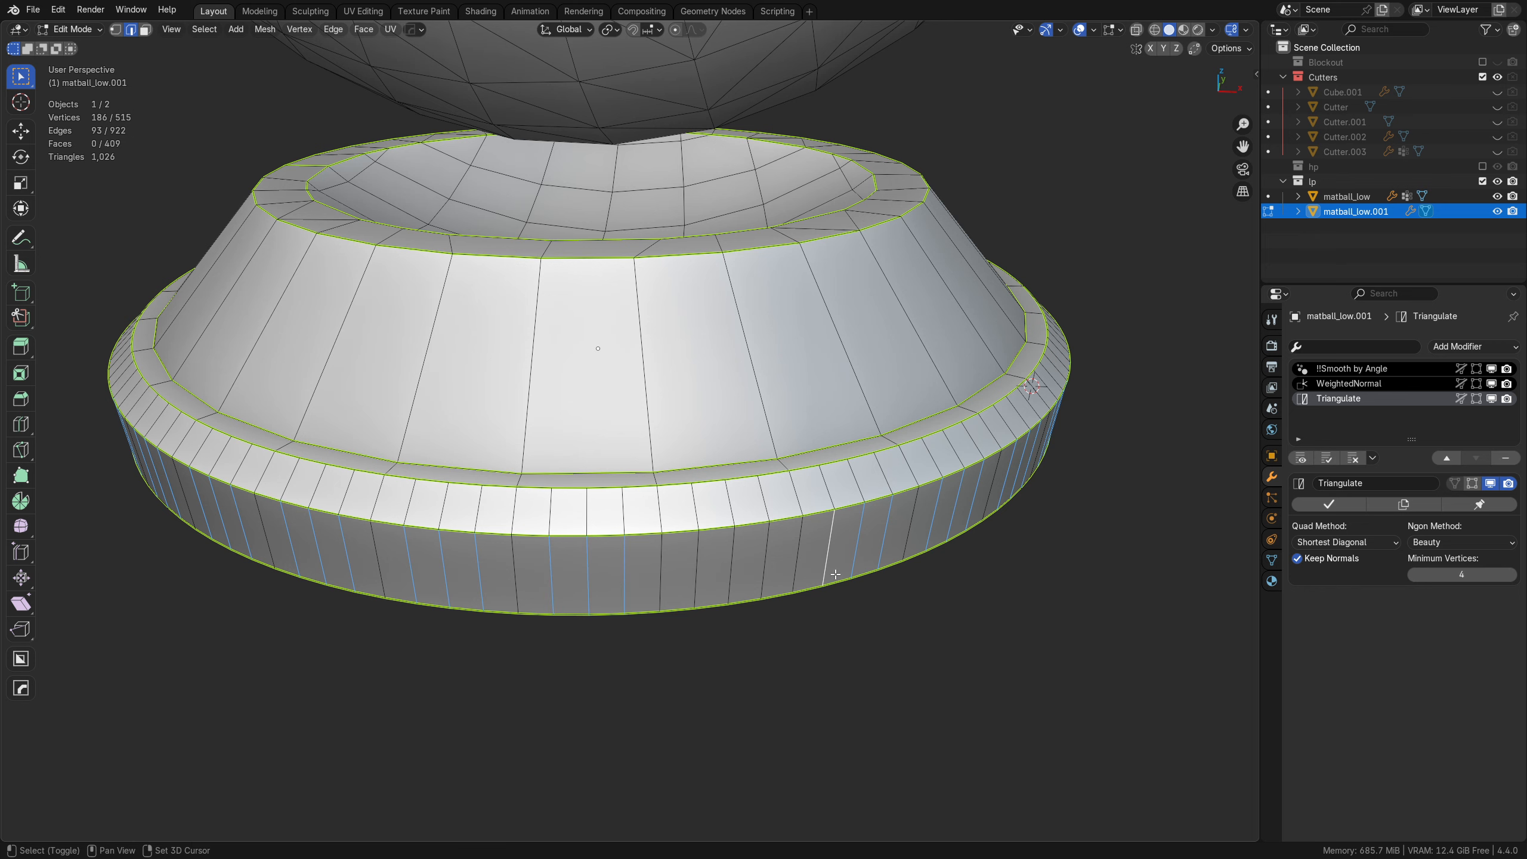
middle_drag(609, 570, 608, 579)
key(c)
drag(607, 579, 658, 572)
key(Escape)
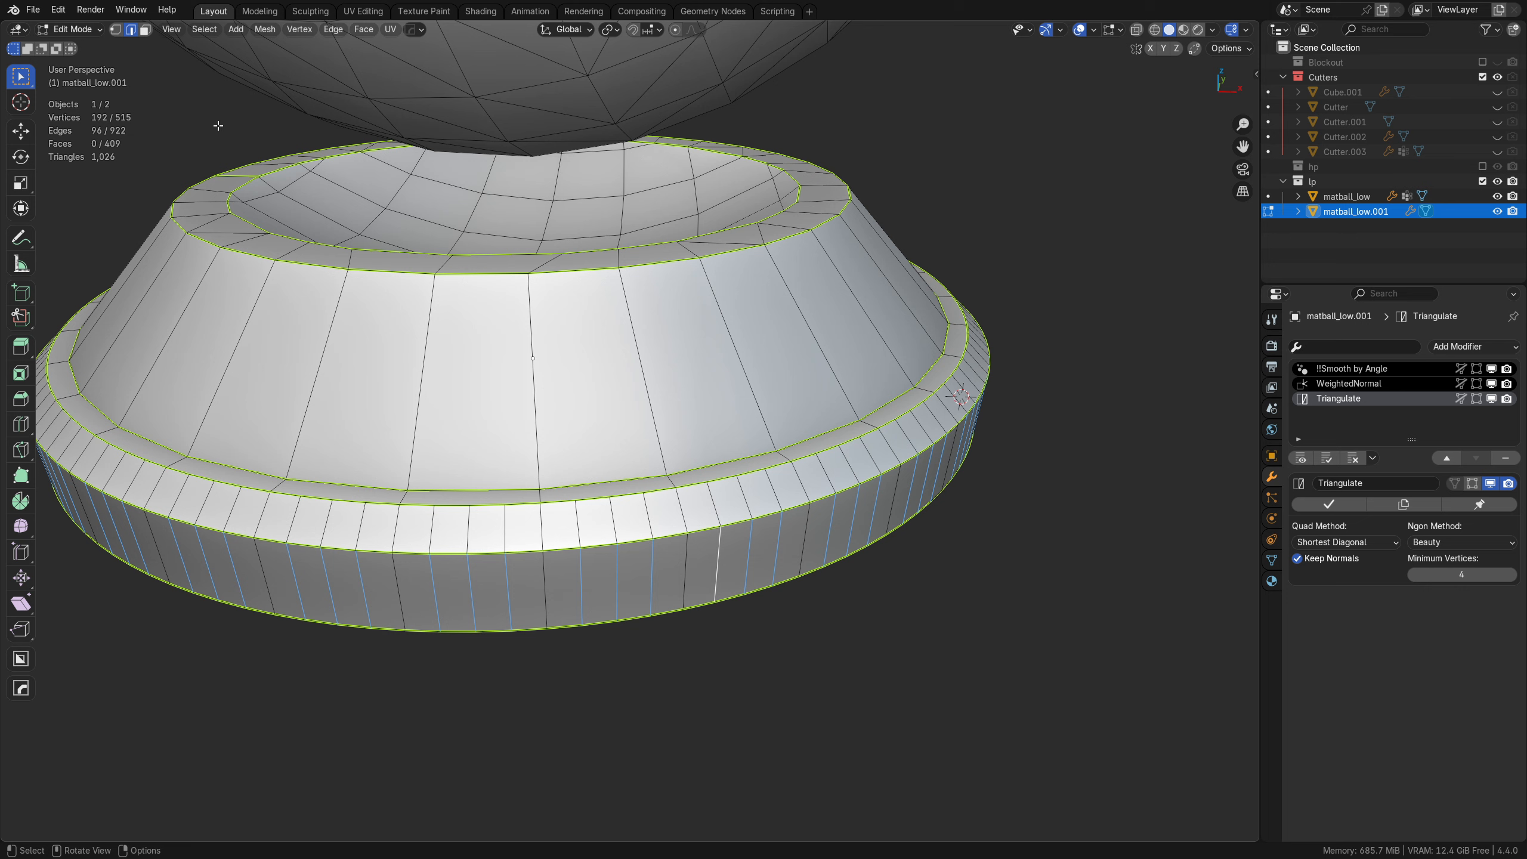
Extend the selected vertical edges to full edge loops across the ring's sloped band and dissolve them
click(204, 29)
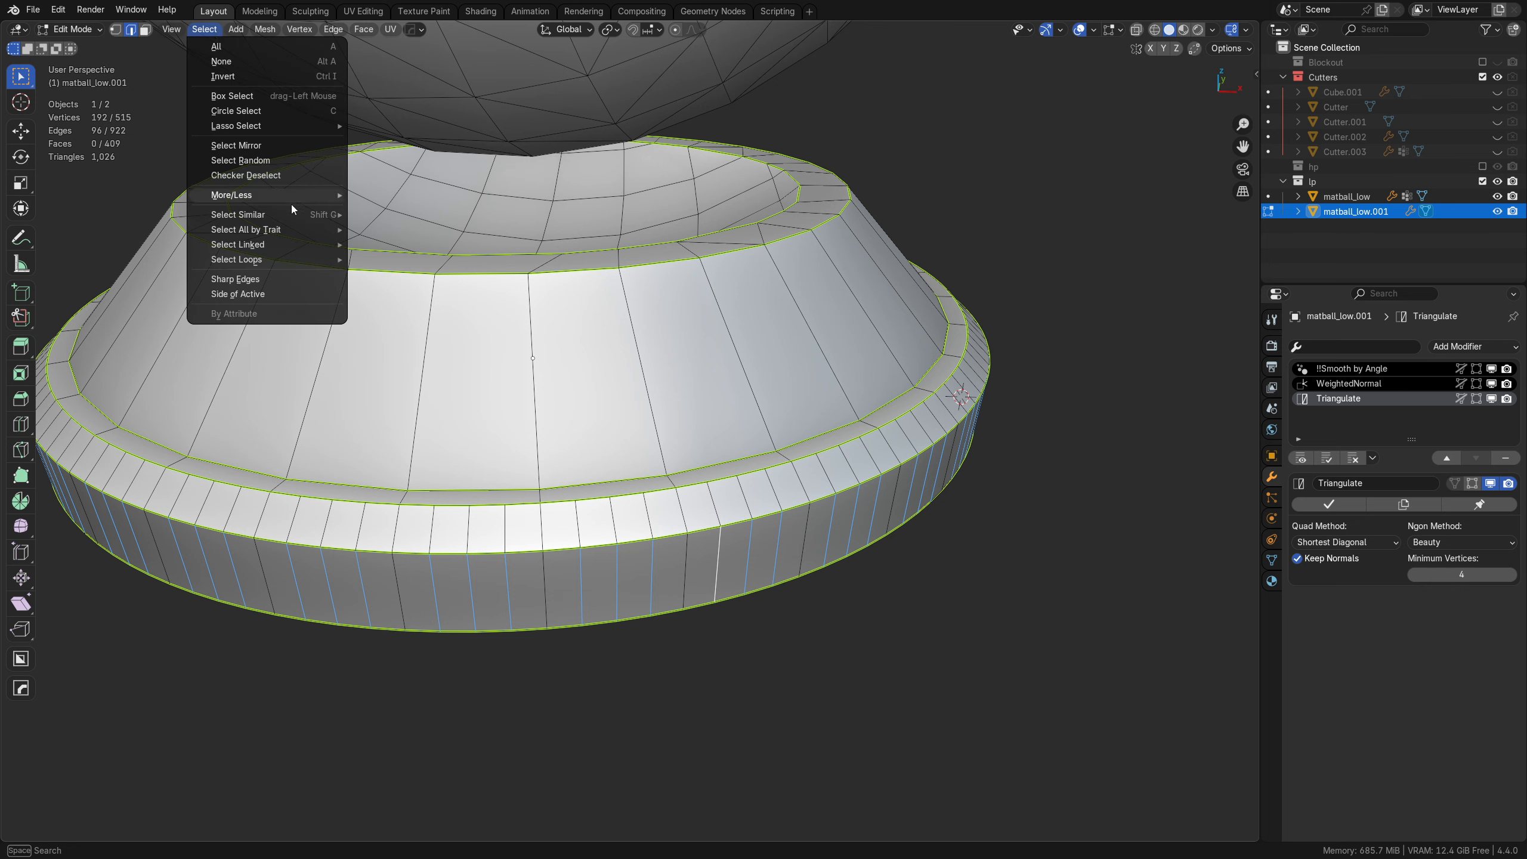
mouse_move(299, 258)
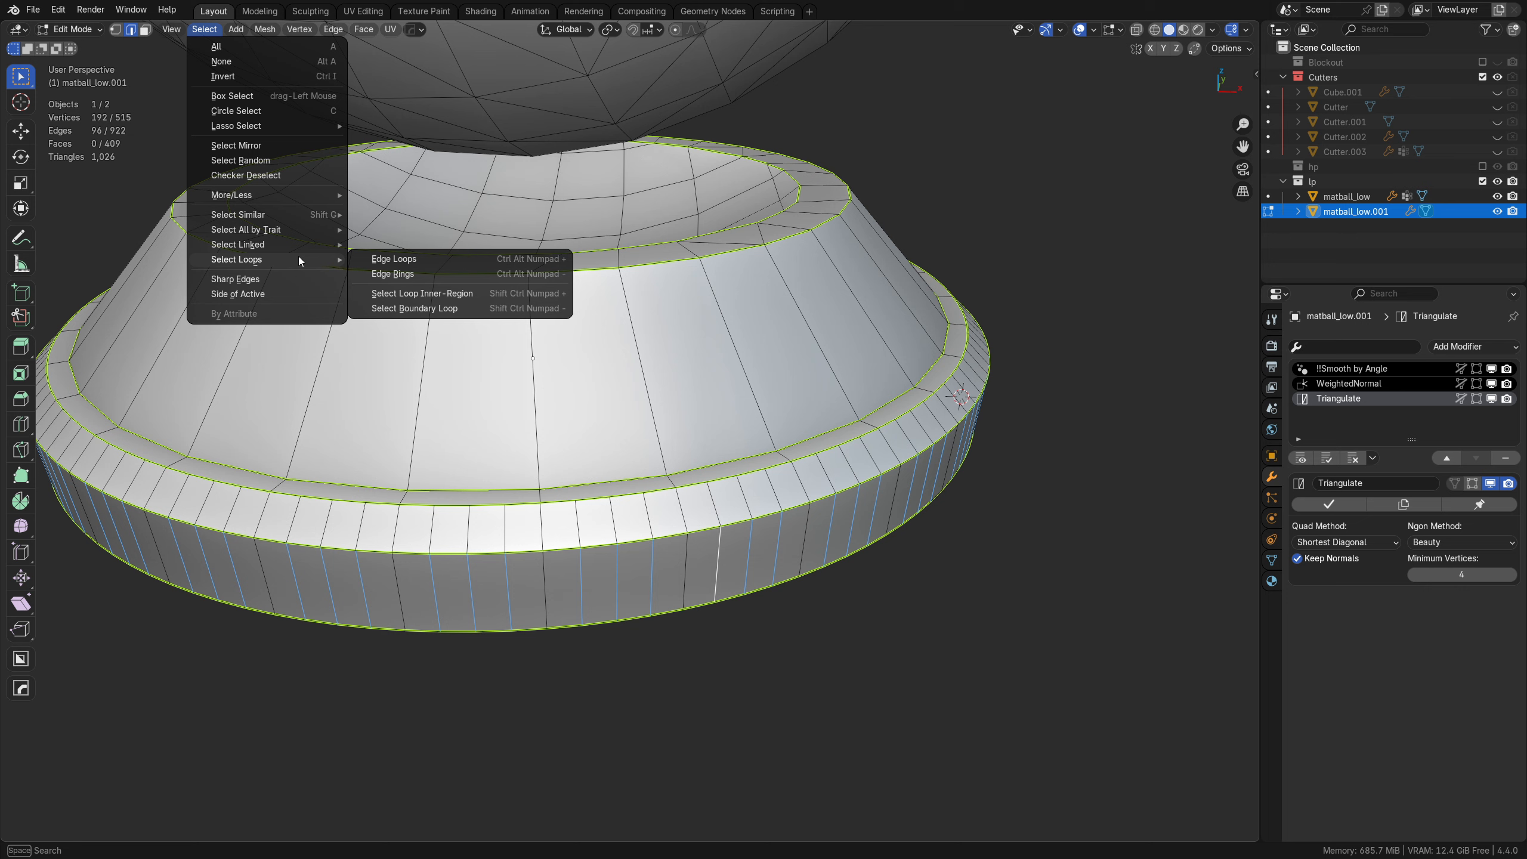
click(428, 261)
middle_drag(461, 518, 398, 497)
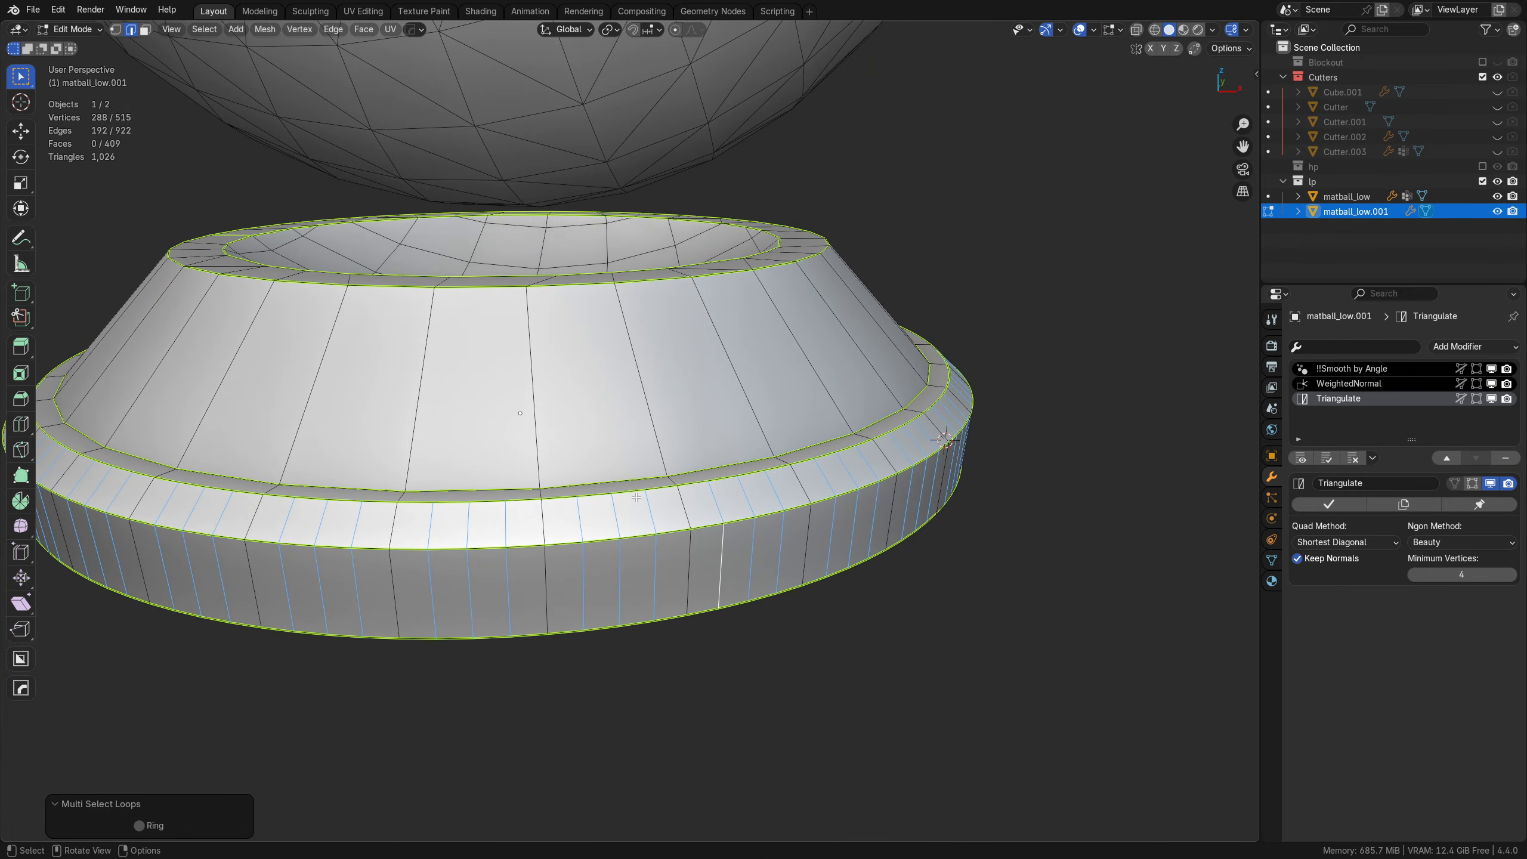
key(ctrl+x)
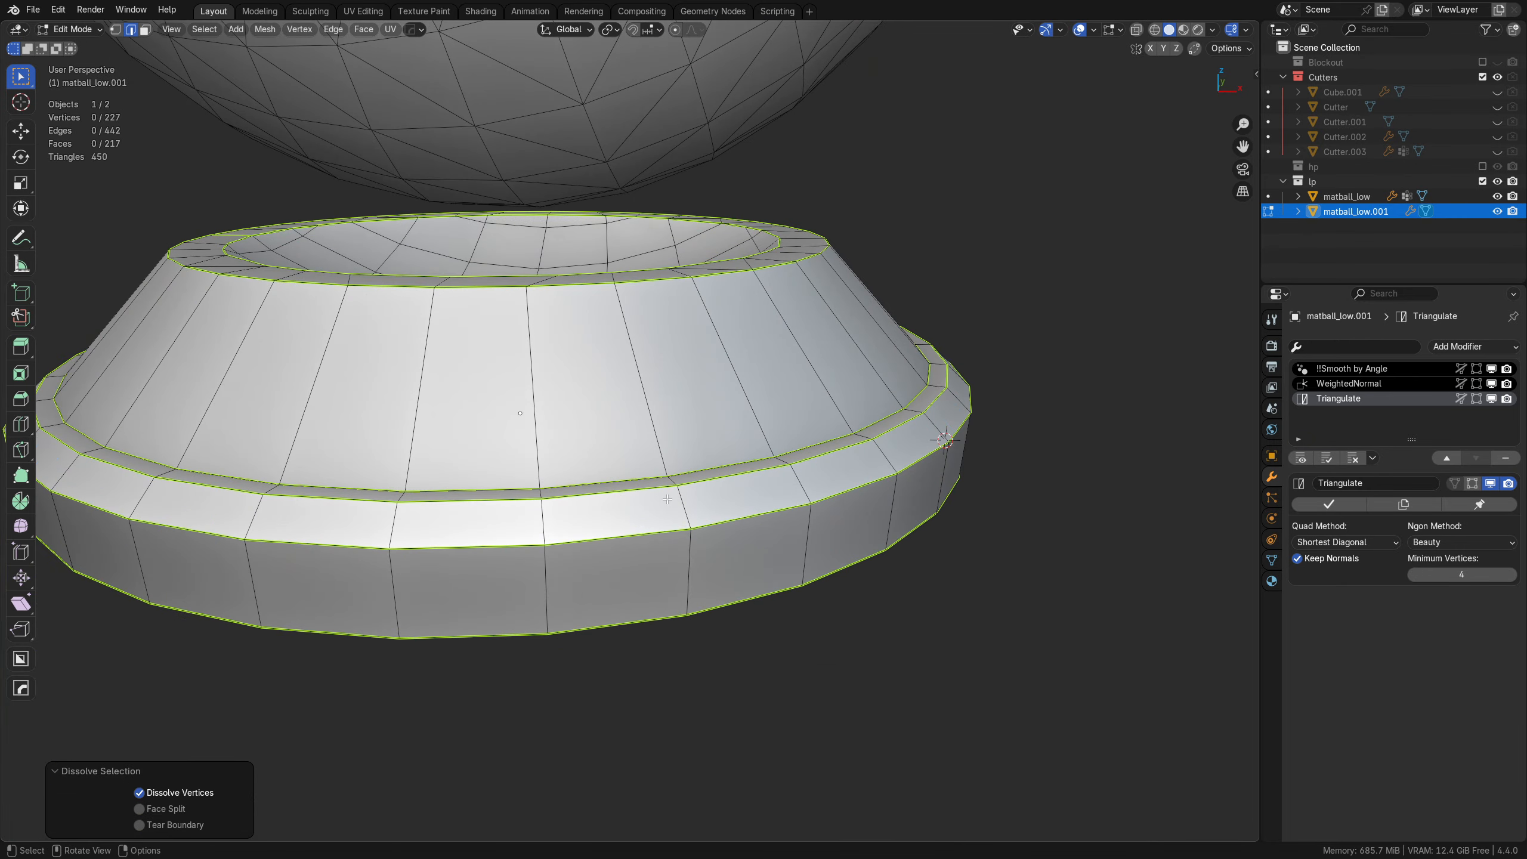
Examine the UV layouts of the base and the ball together in the UV Editing workspace, plus the simplified ring's triangulation up close
middle_drag(667, 499, 734, 553)
key(Tab)
key(Tab)
key(a)
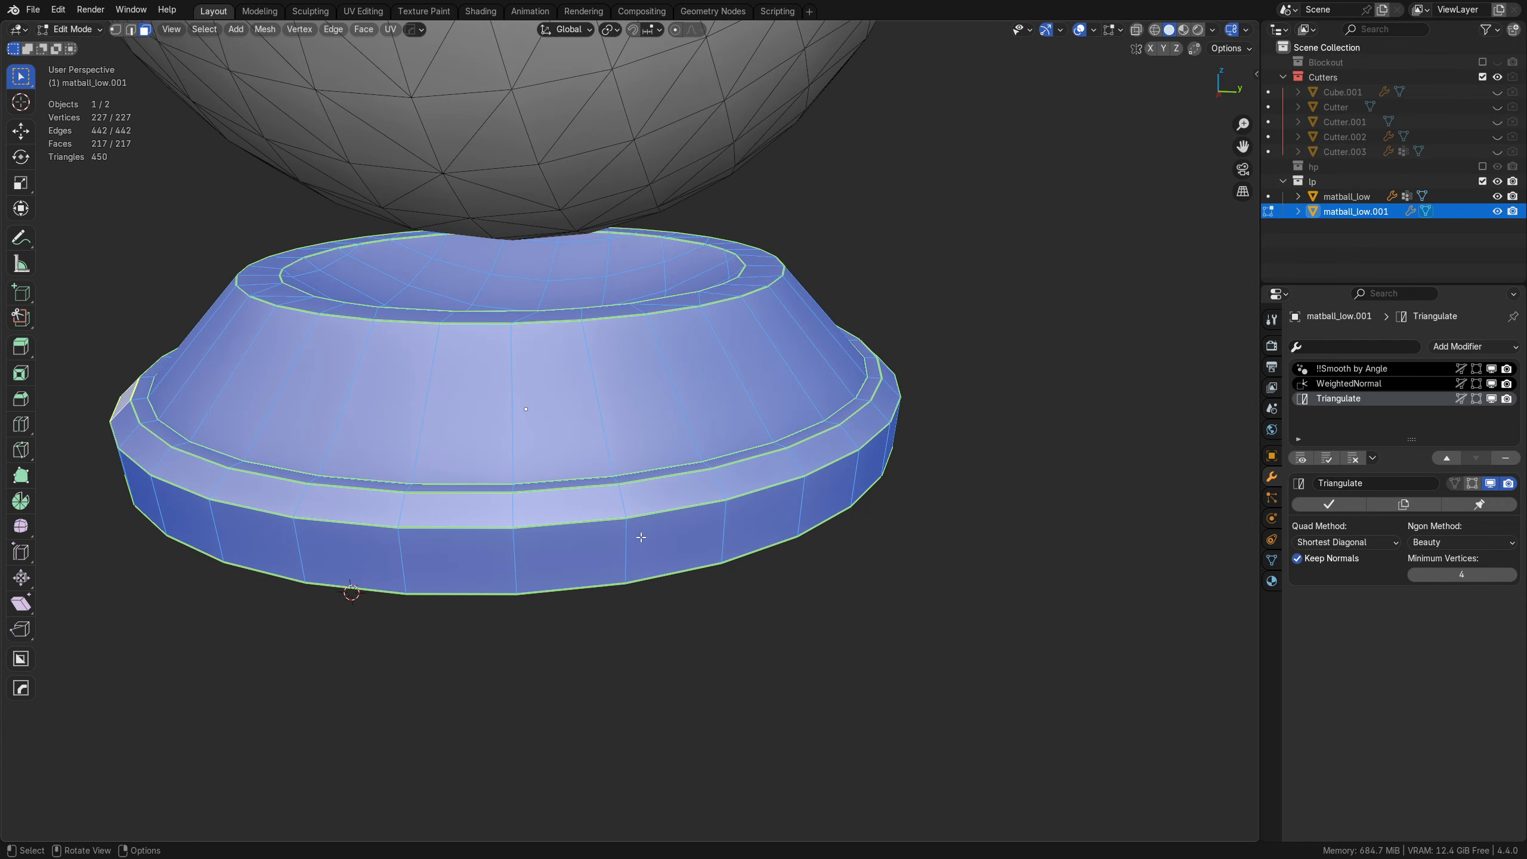
click(363, 11)
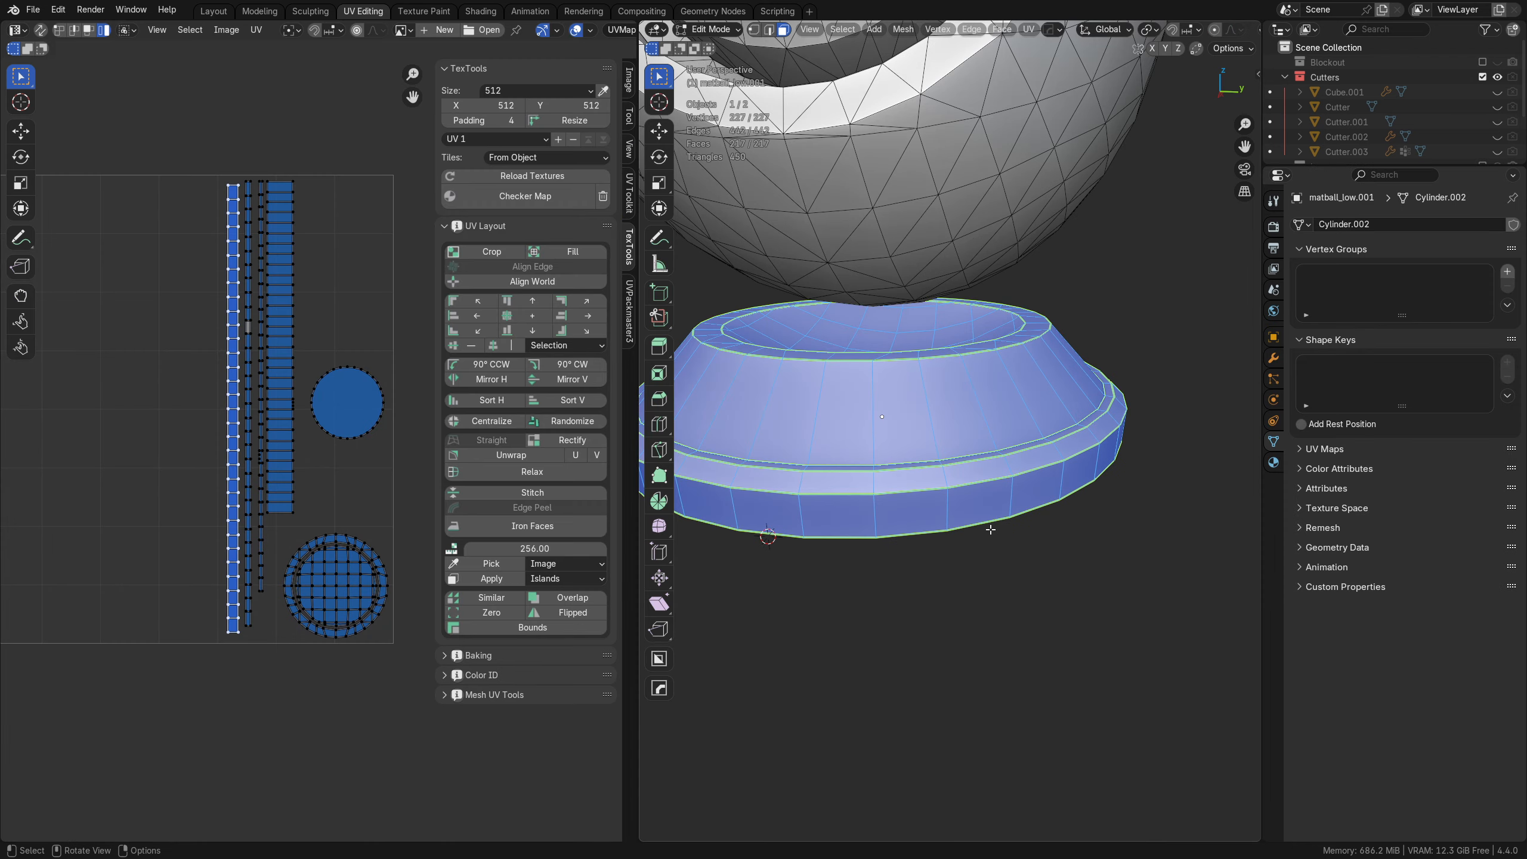
key(Tab)
shift+click(982, 274)
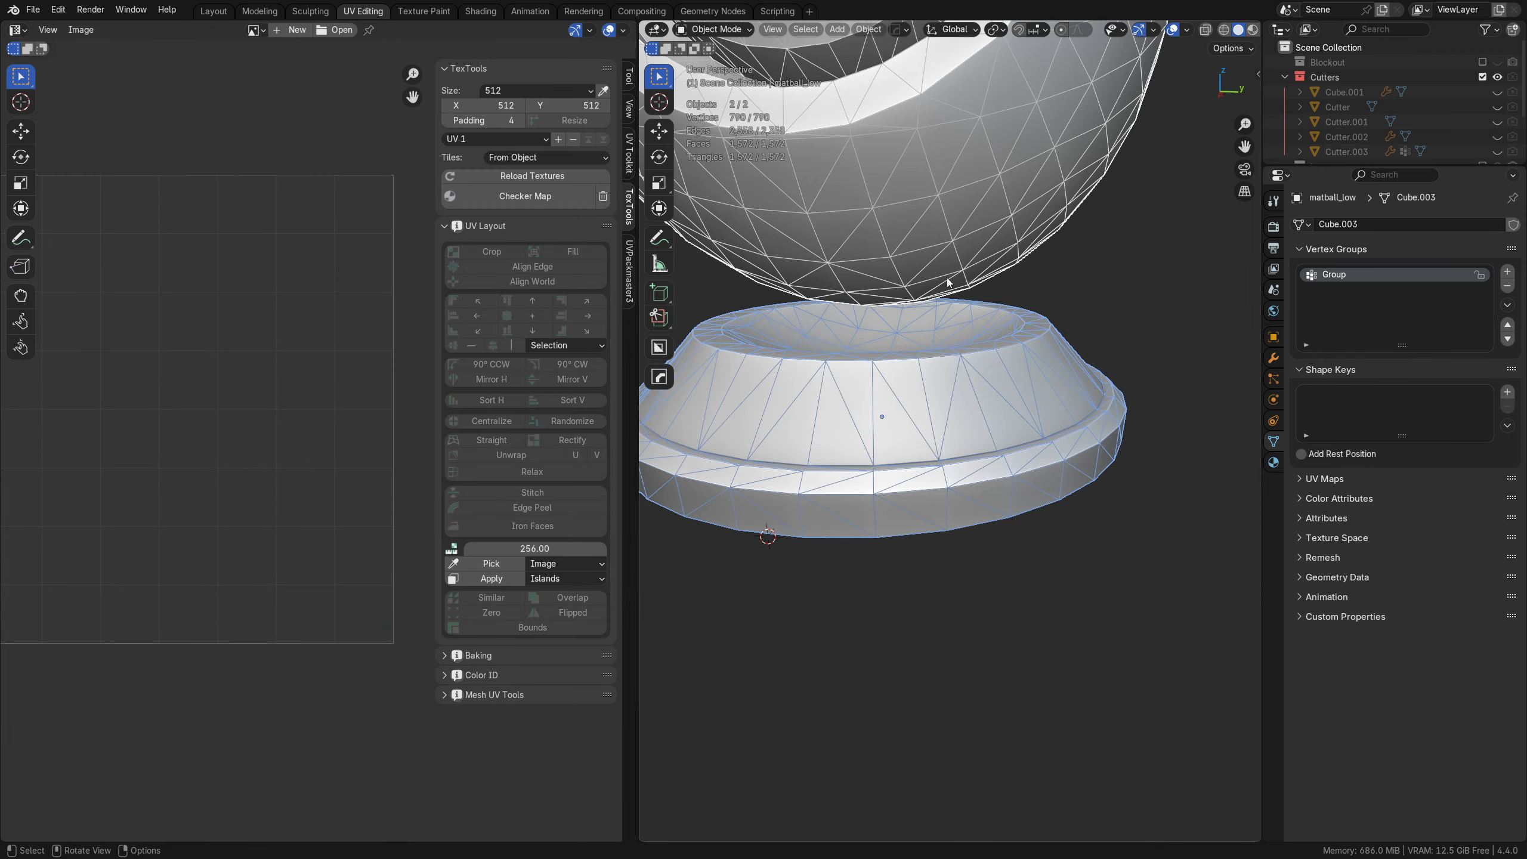
key(Tab)
key(a)
middle_drag(219, 435, 285, 487)
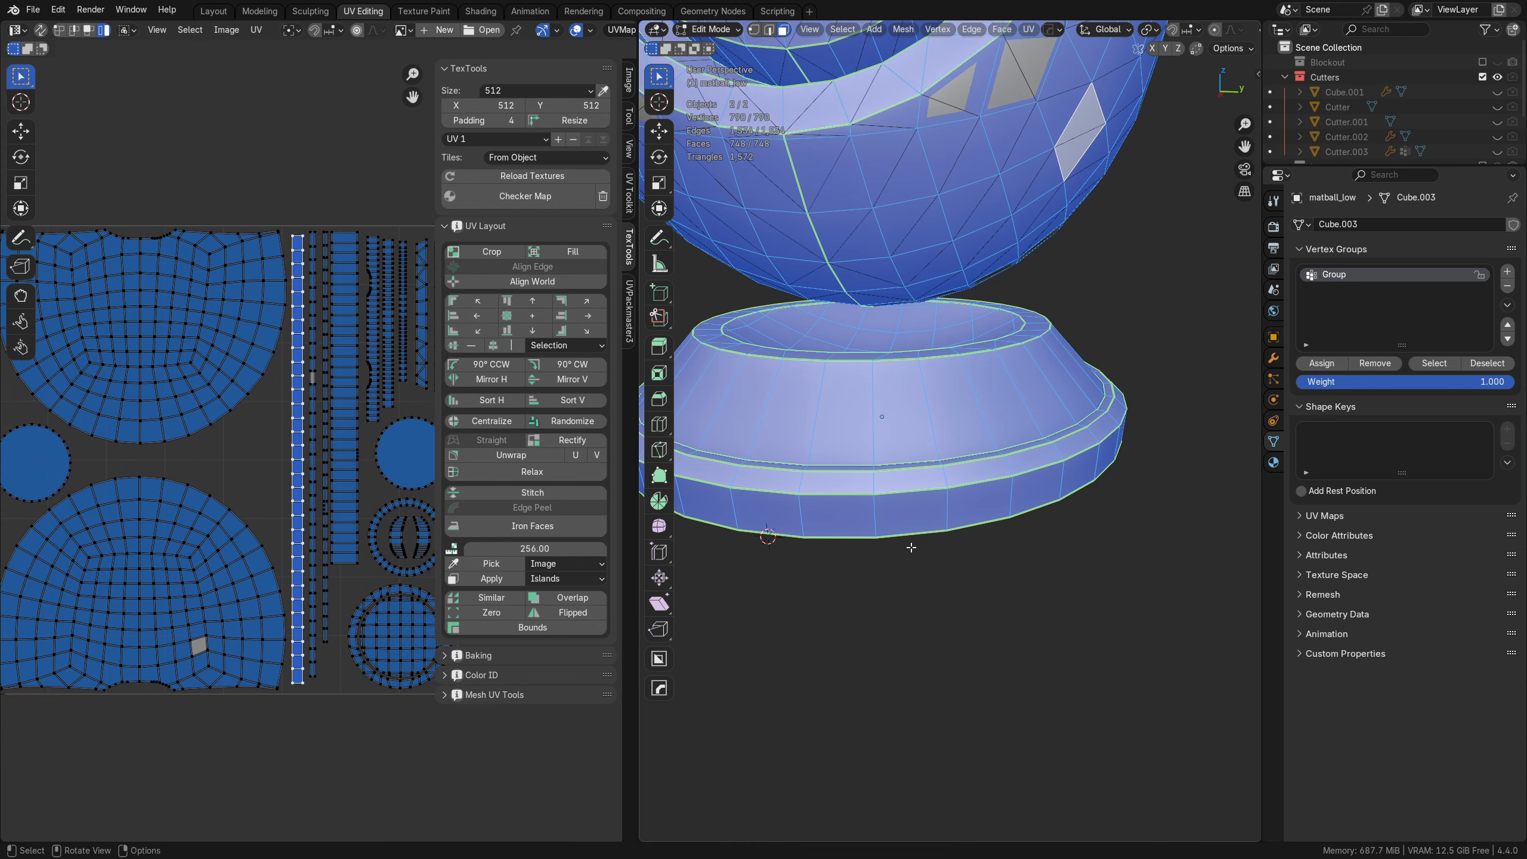
key(Tab)
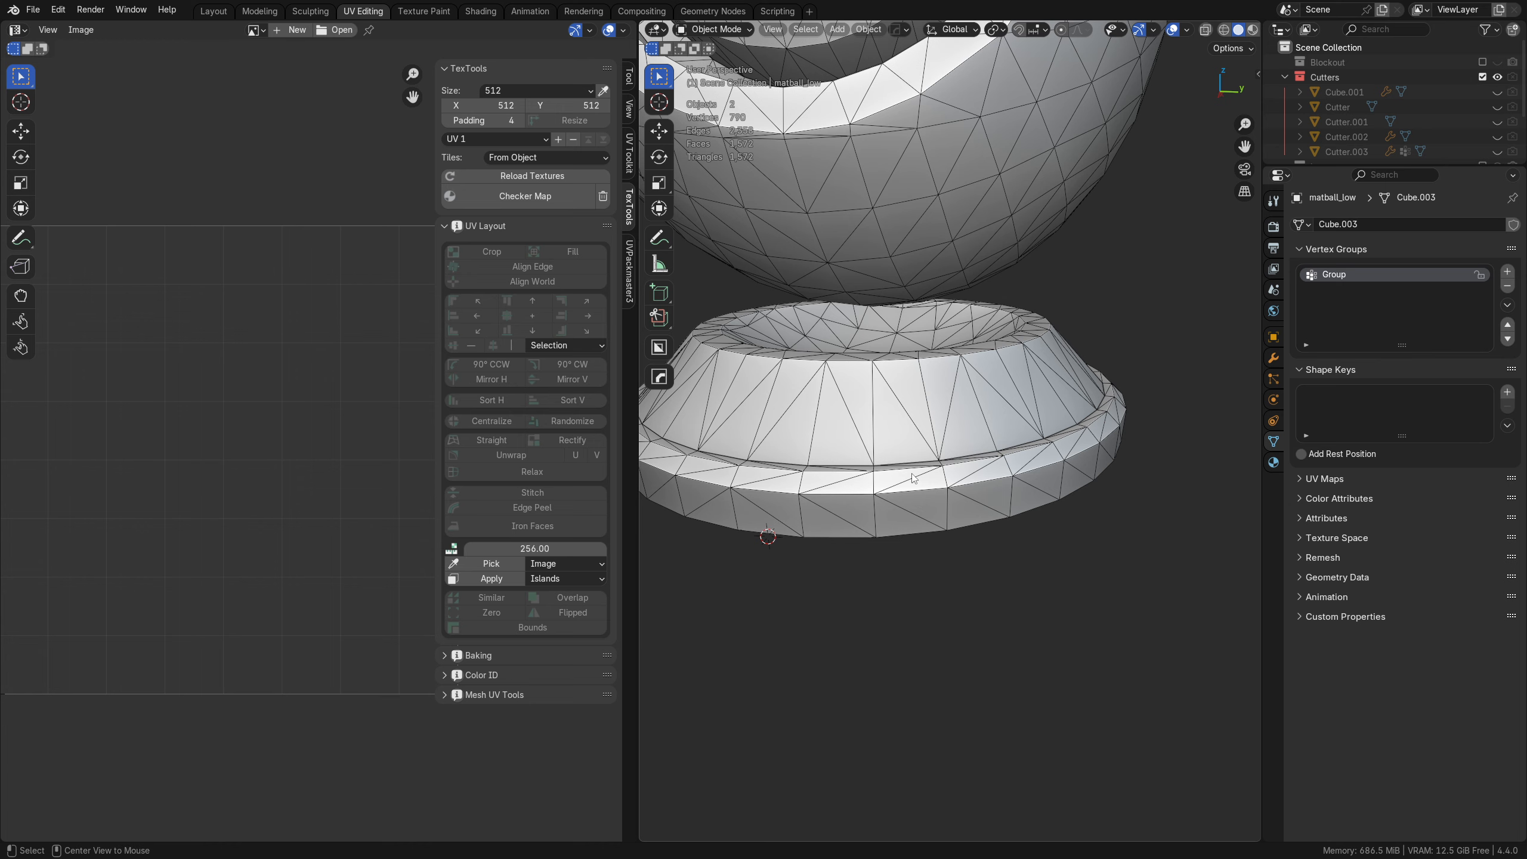
scroll(887, 476, up, 5)
middle_drag(880, 438, 907, 411)
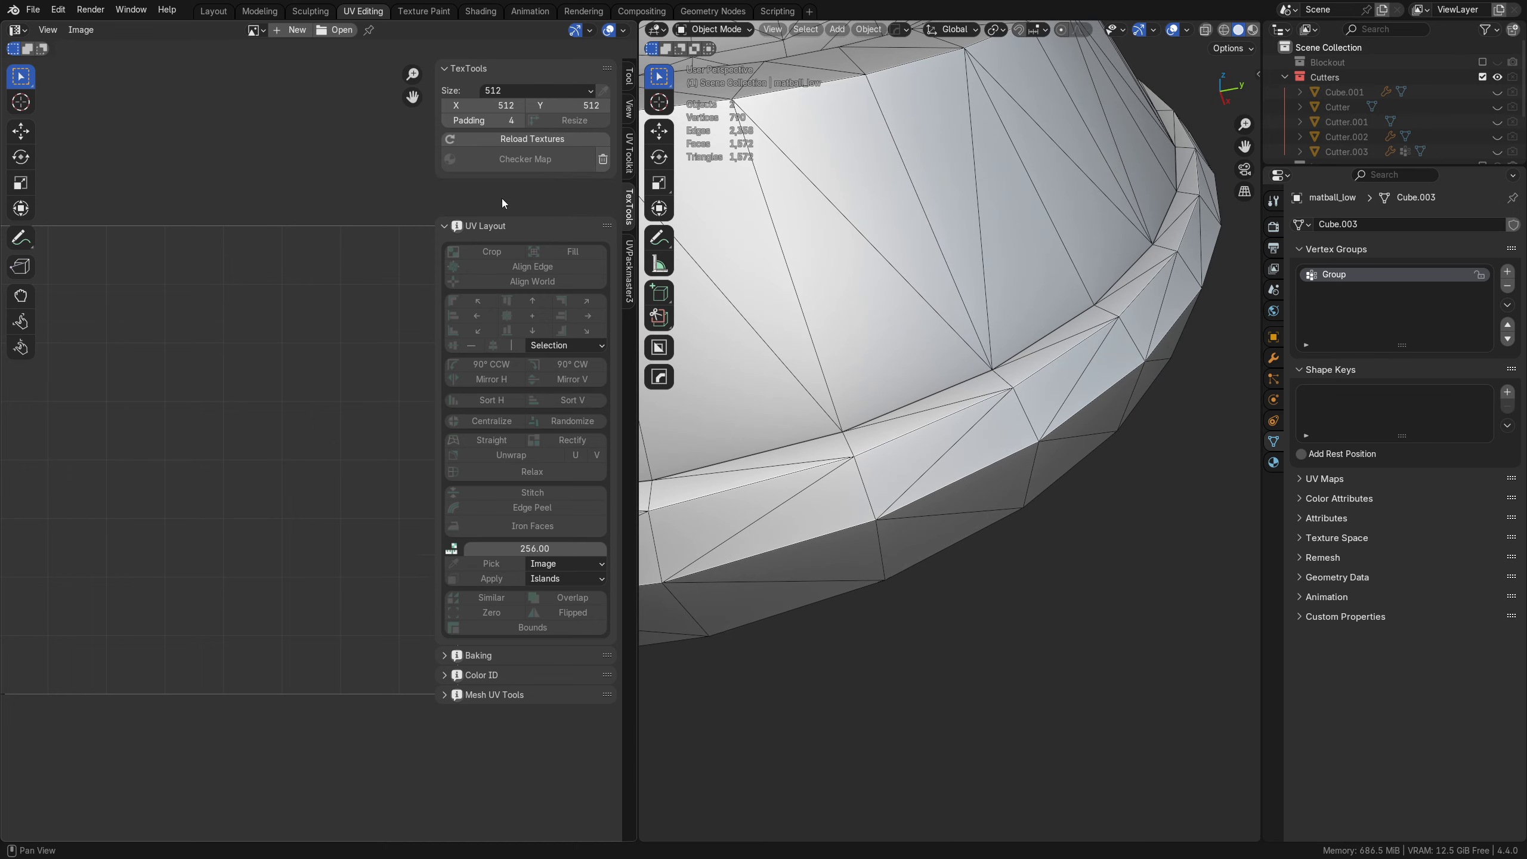
Switch to the Shading workspace, select the base matball_low.001 and create a new material for it
click(482, 16)
scroll(814, 360, down, 2)
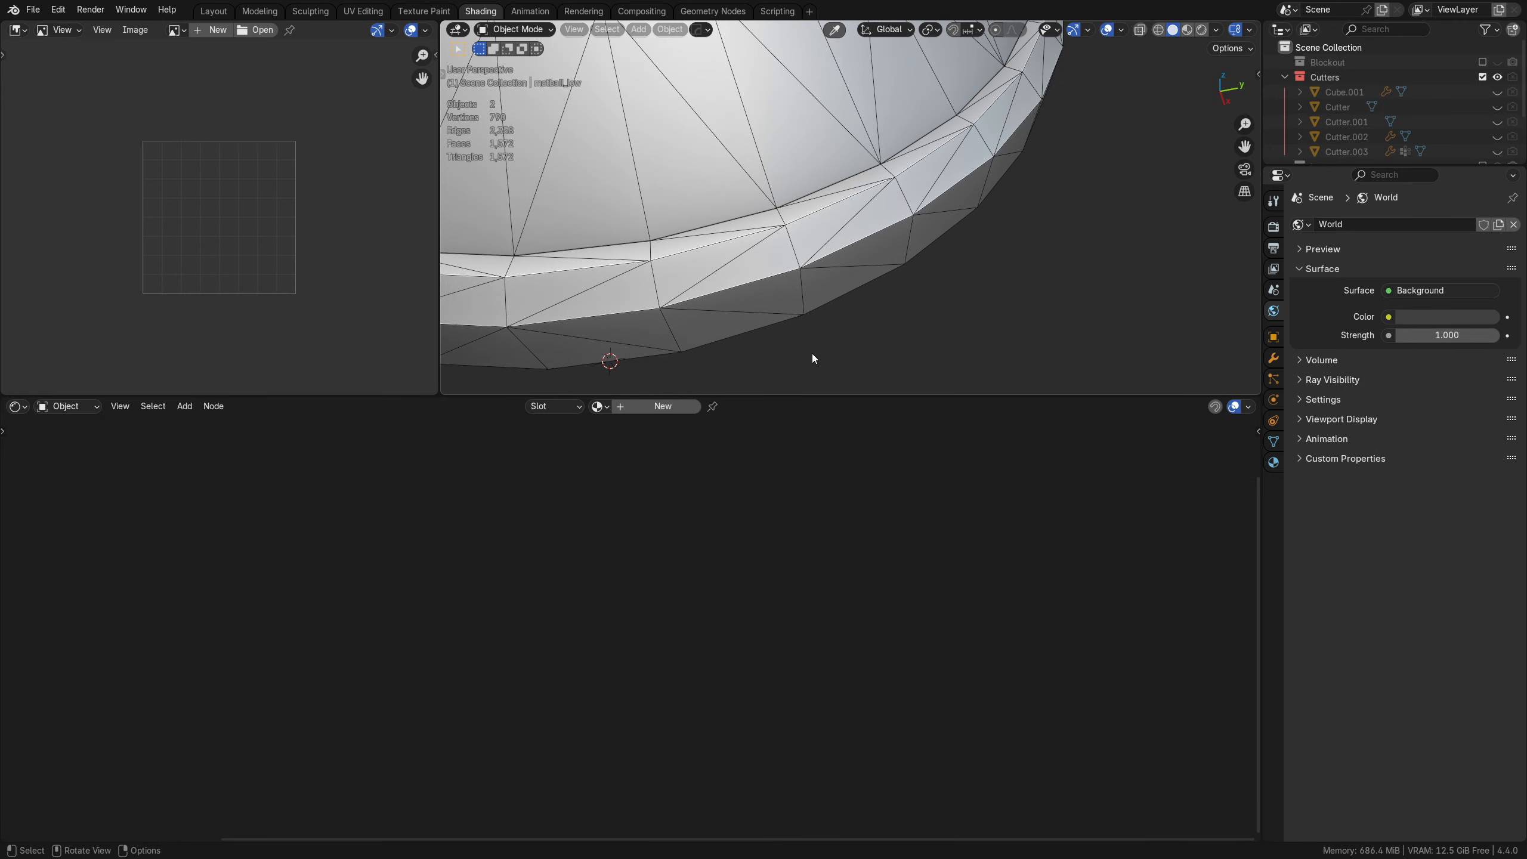
click(692, 231)
scroll(698, 234, down, 5)
key(z)
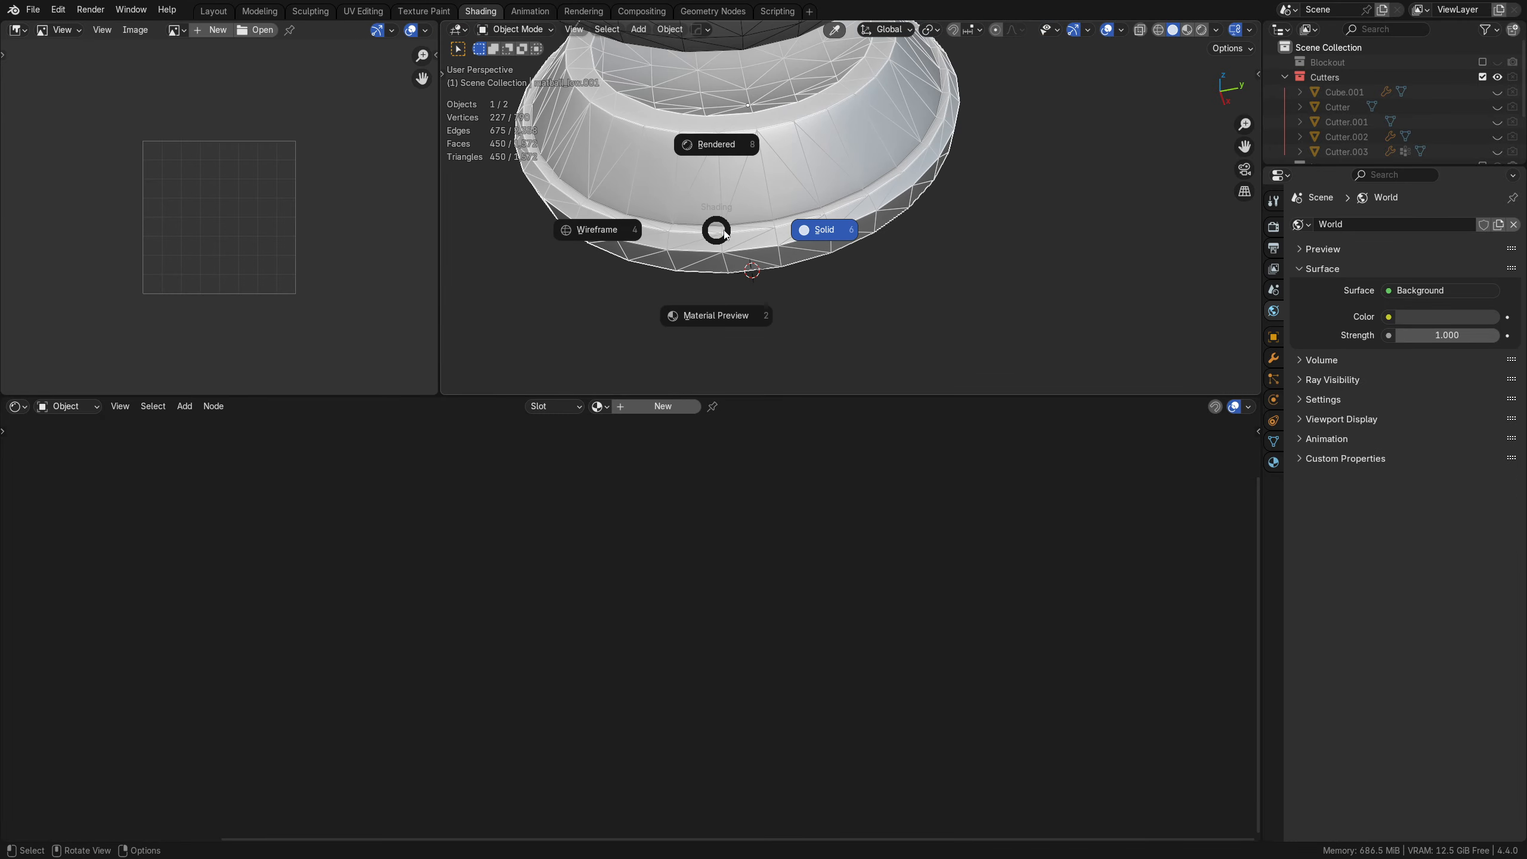
key(grave)
click(806, 290)
scroll(804, 288, down, 4)
middle_drag(805, 288, 843, 316)
scroll(799, 349, up, 3)
click(663, 407)
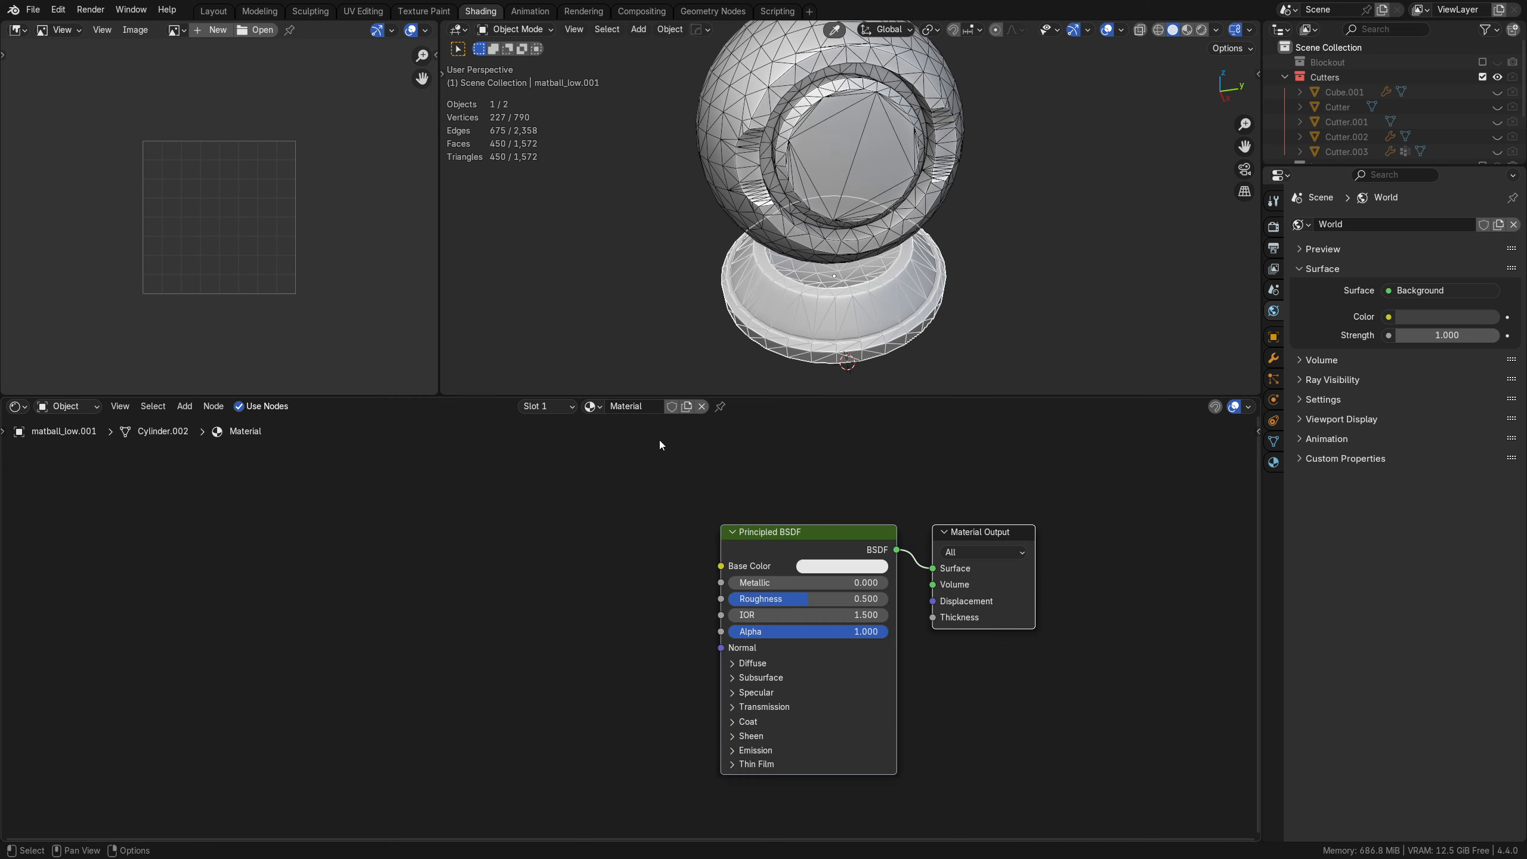
Load bake_normal.psd into the base material's Principled BSDF using the Principled Texture Setup, wired through a Normal Map node
drag(780, 534, 731, 523)
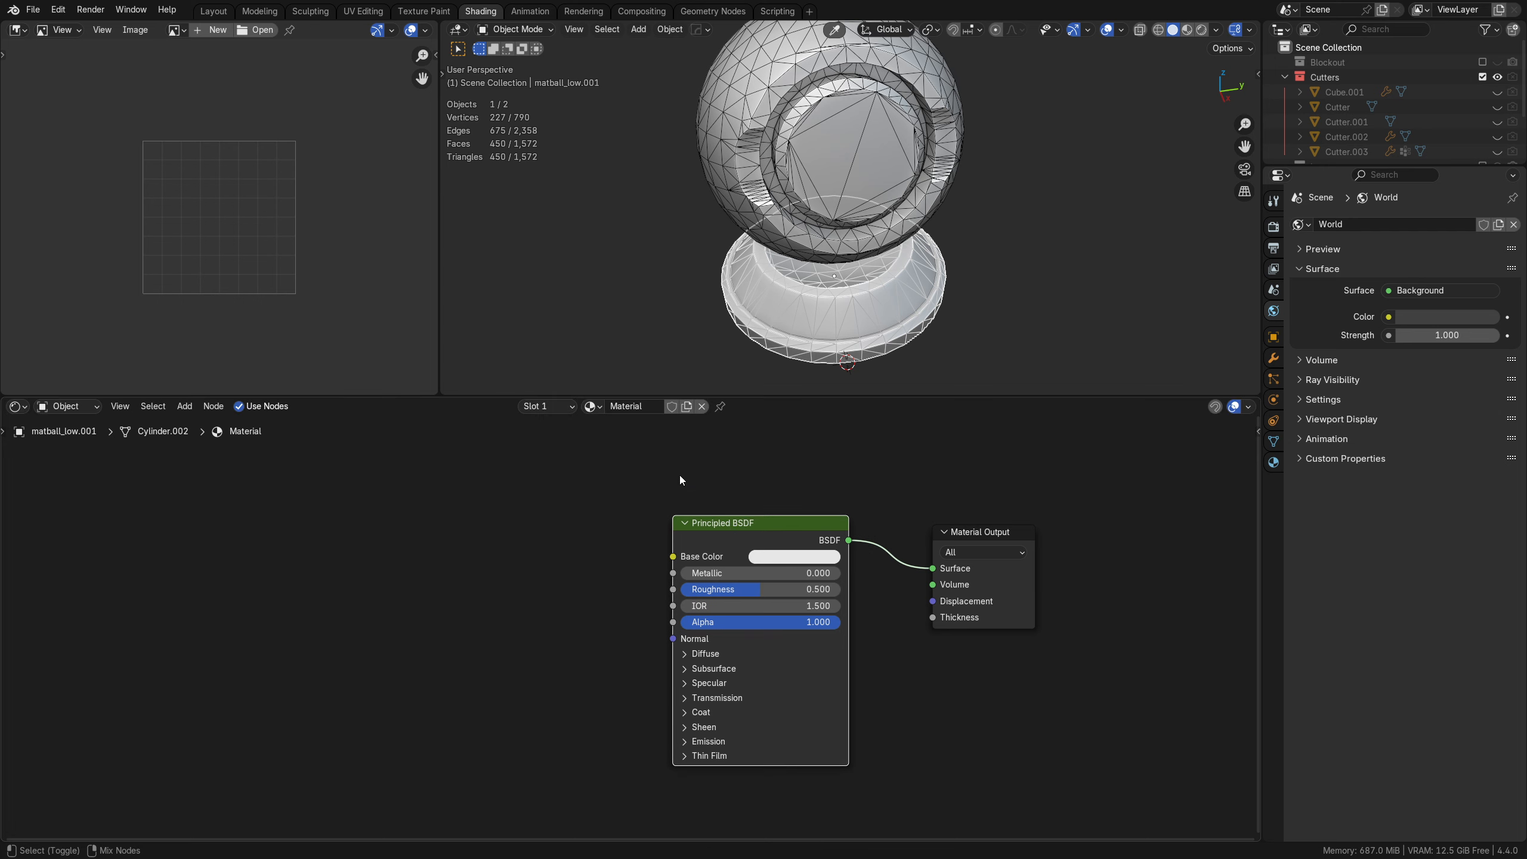
key(ctrl+shift+t)
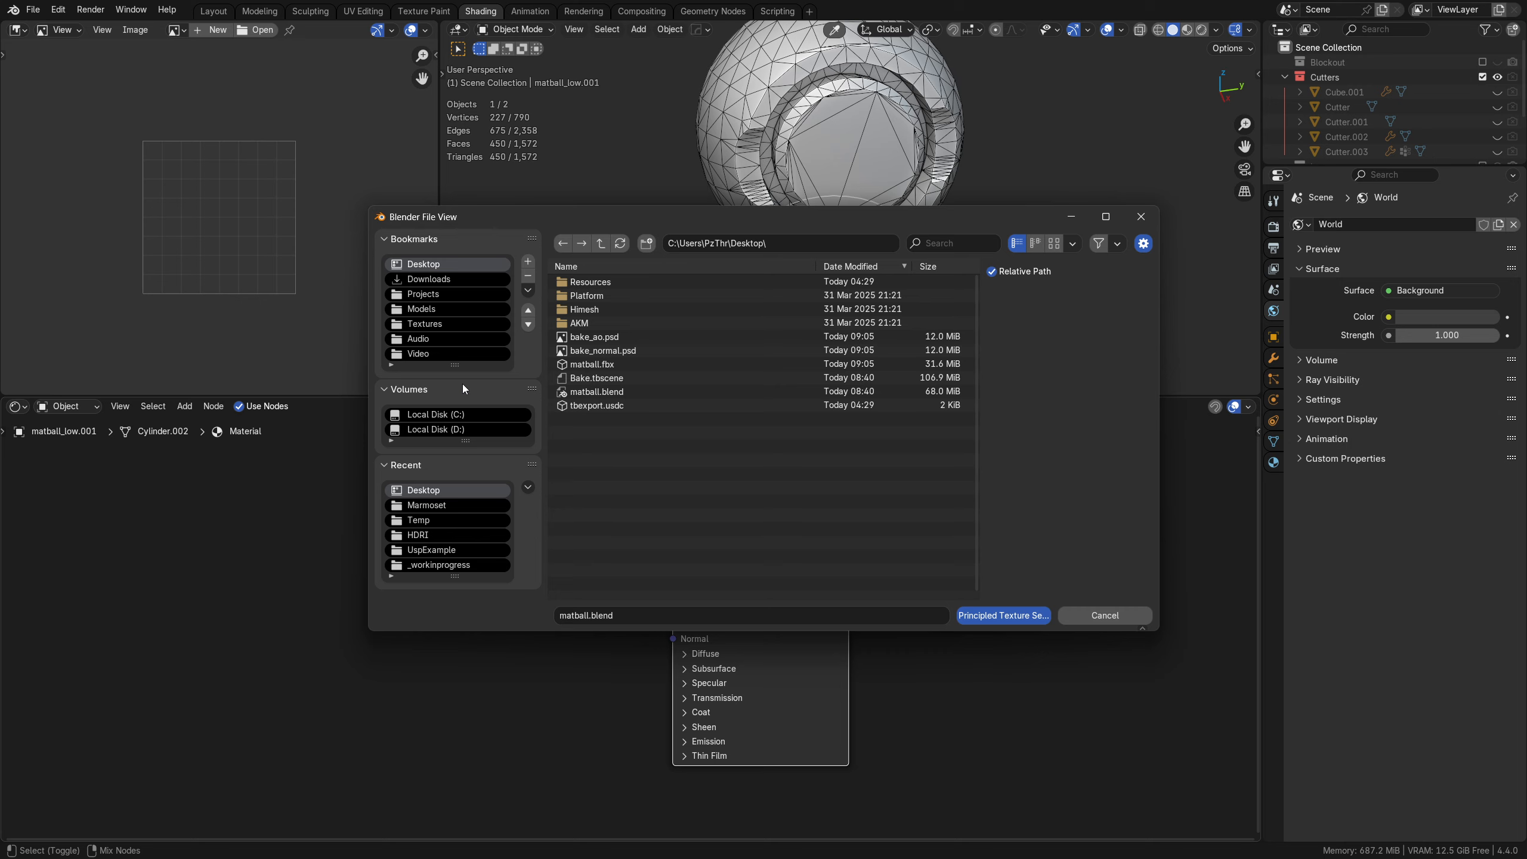
click(627, 352)
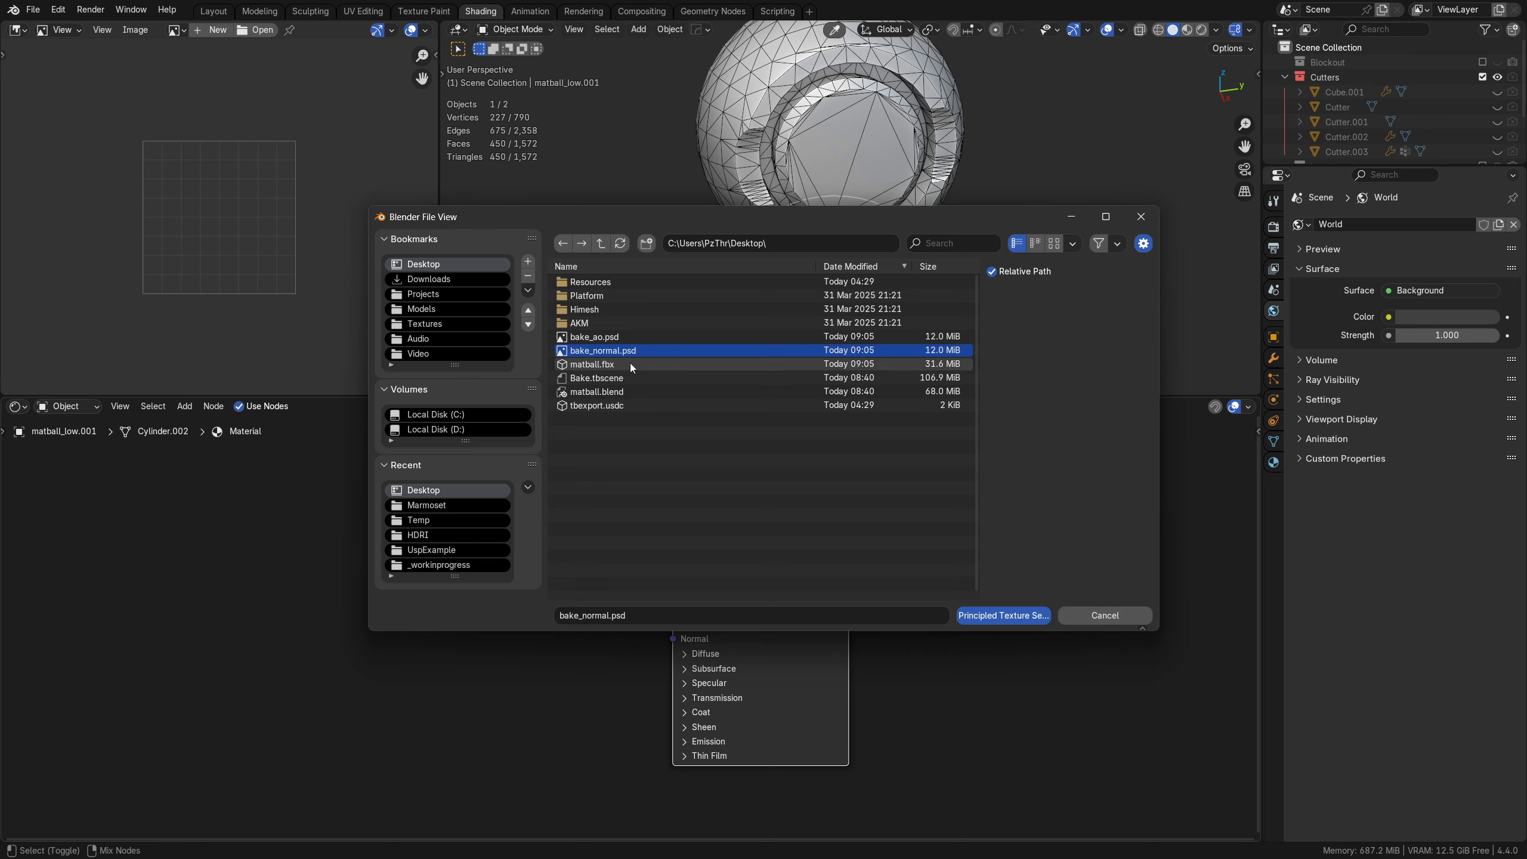
click(630, 364)
click(631, 355)
double_click(638, 353)
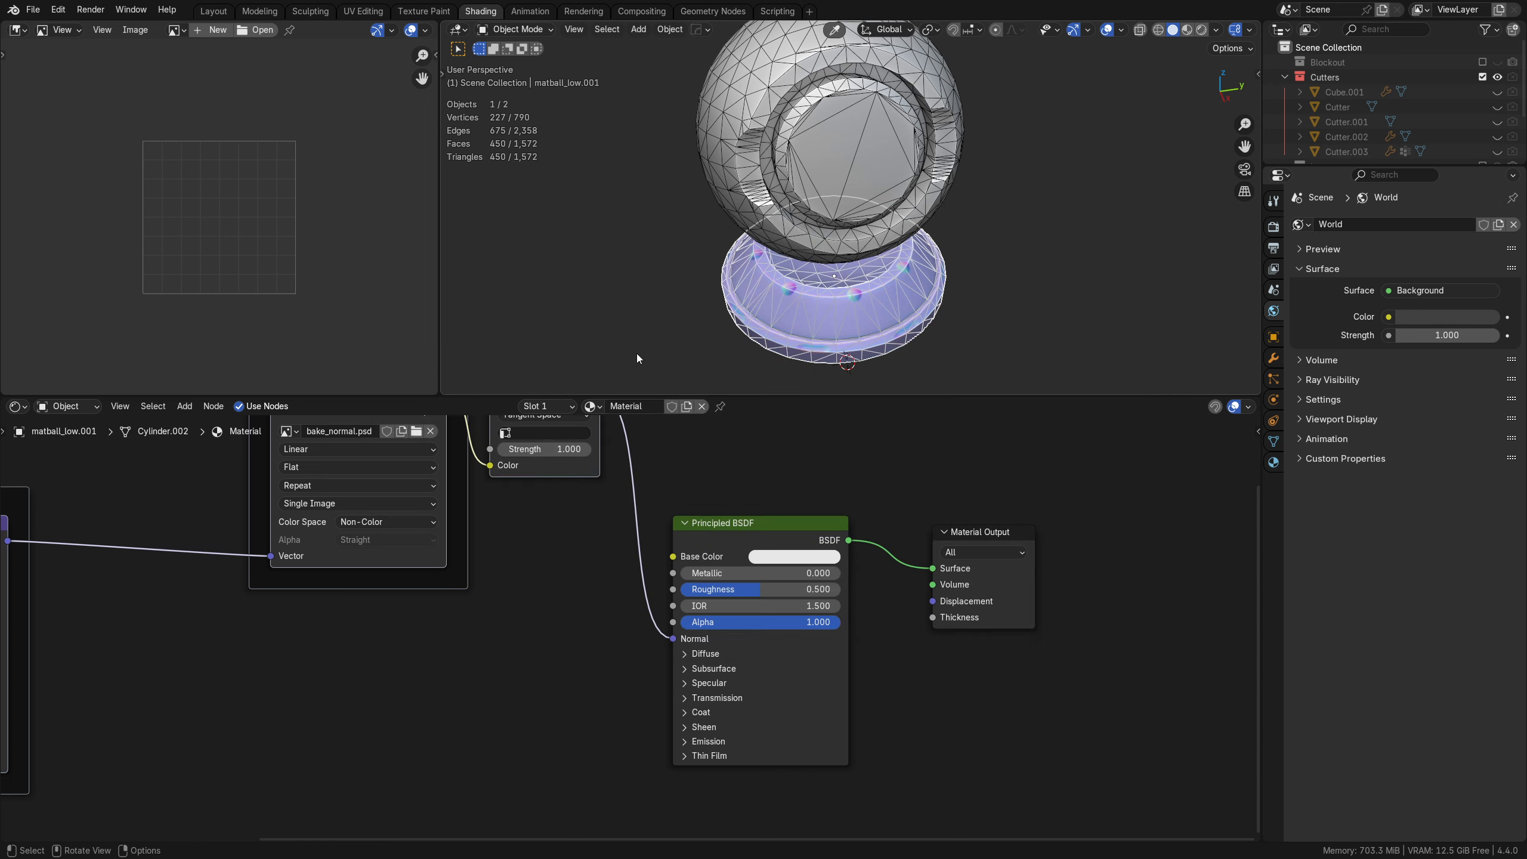
Select the ball matball_low and assign it the existing material named Material
middle_drag(548, 602, 779, 646)
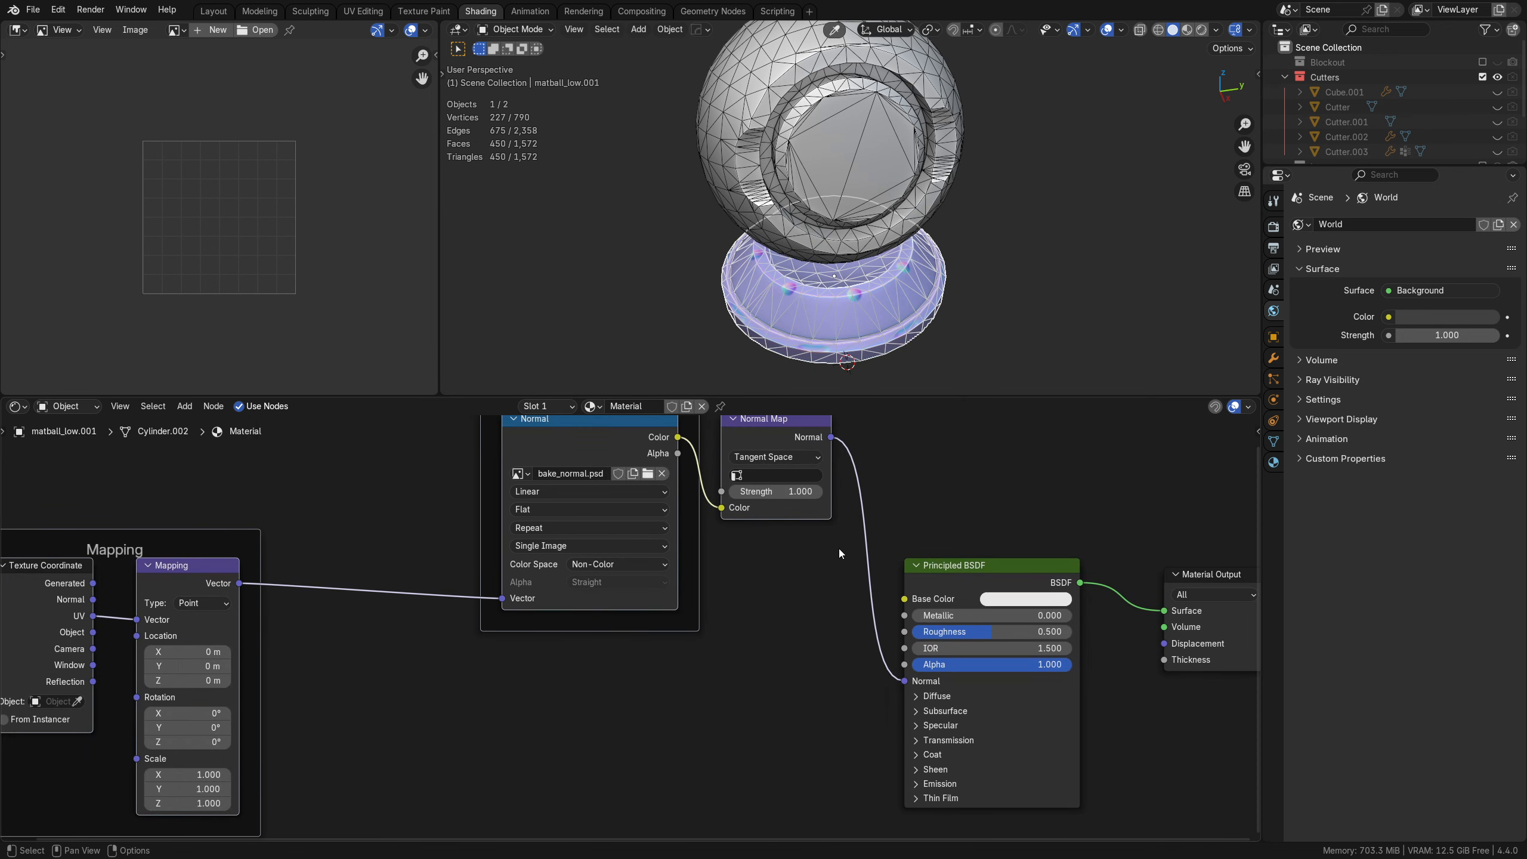
middle_drag(839, 552, 682, 560)
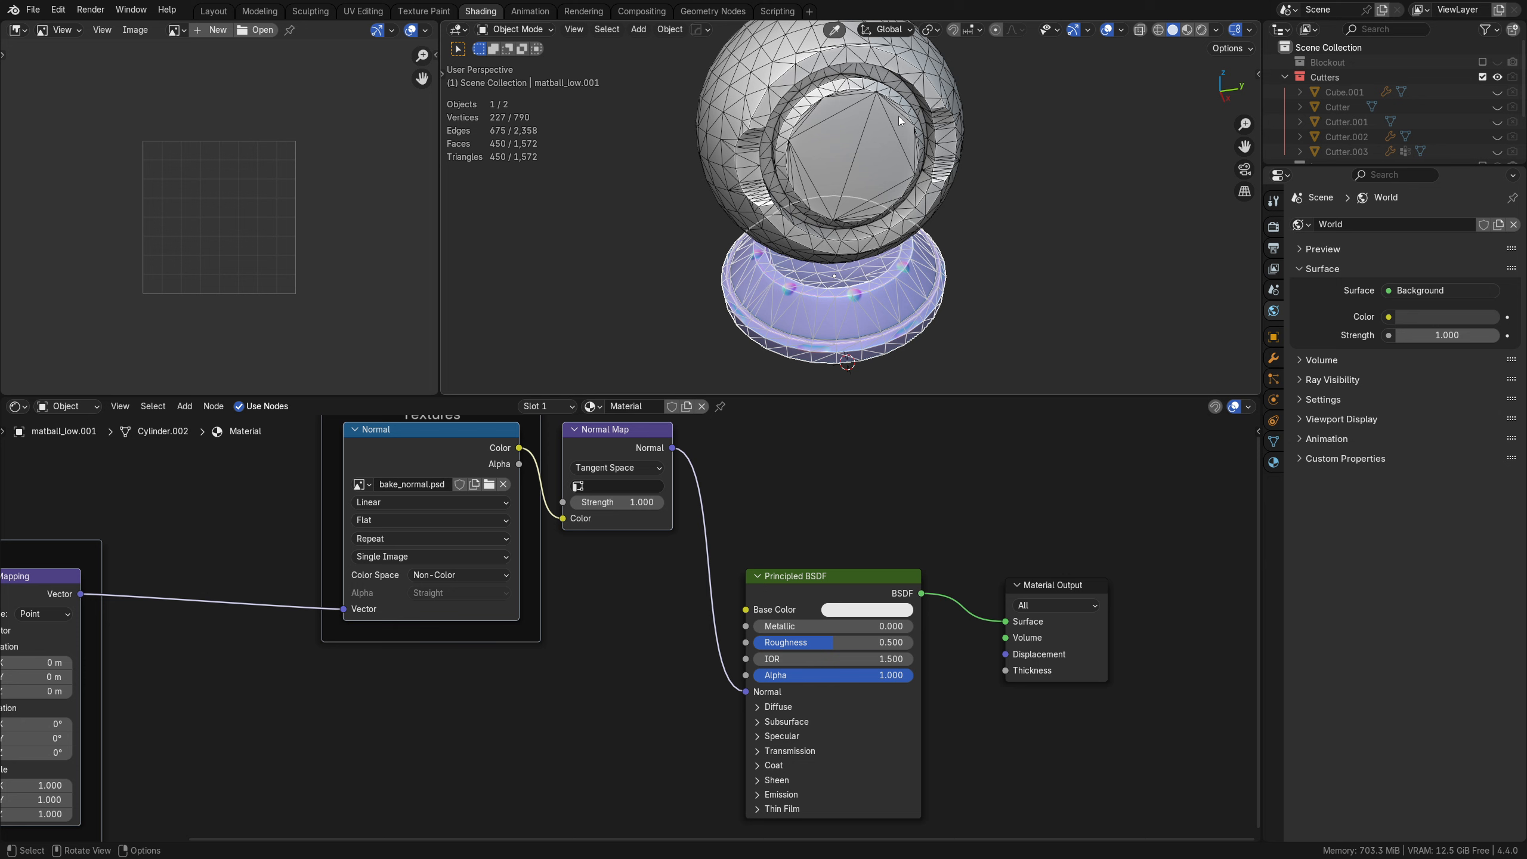
click(895, 157)
click(598, 407)
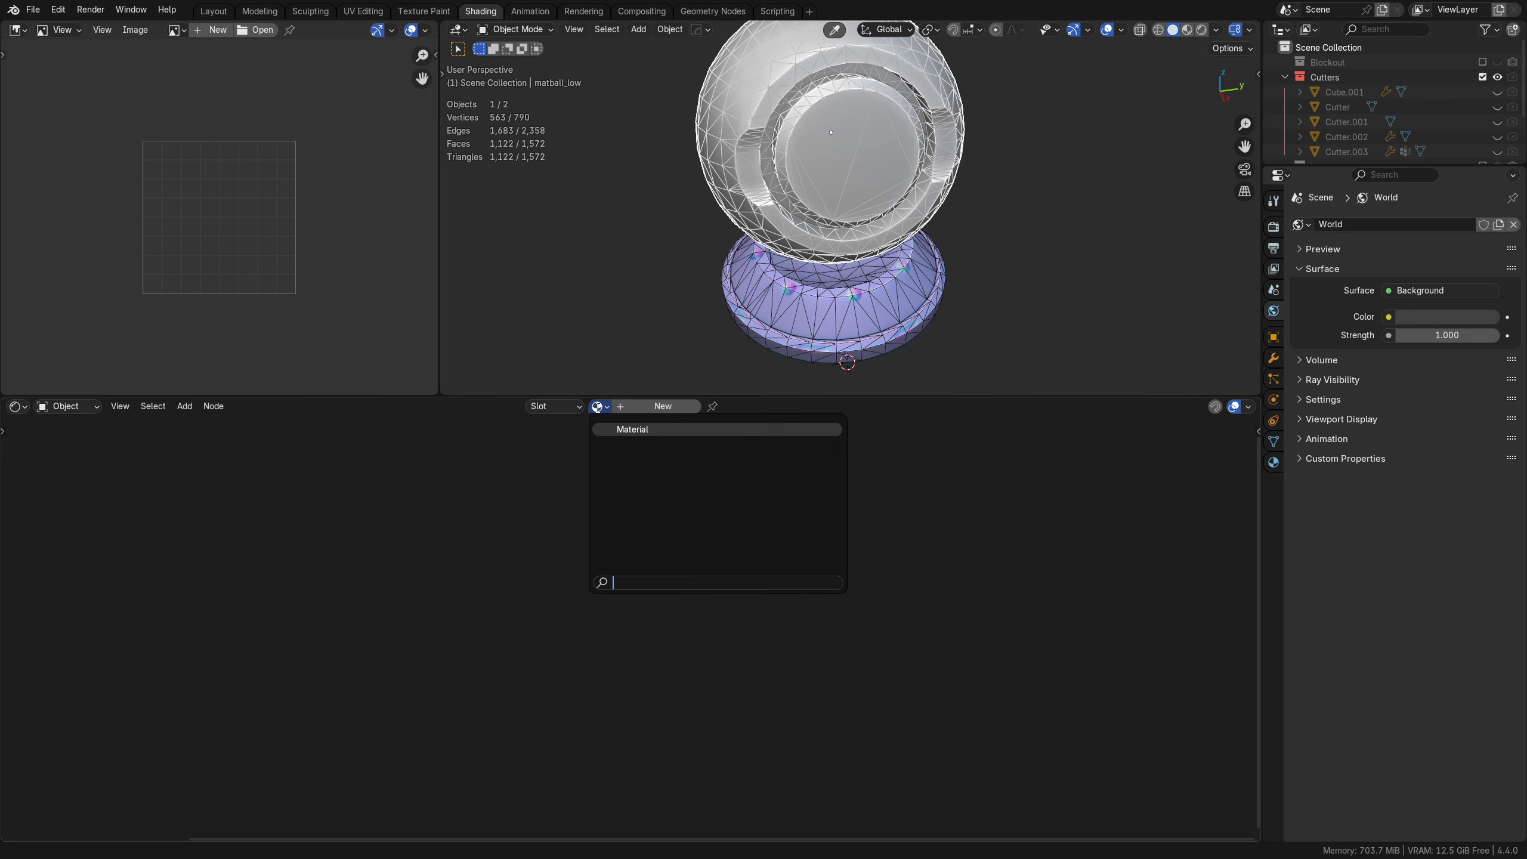
click(619, 430)
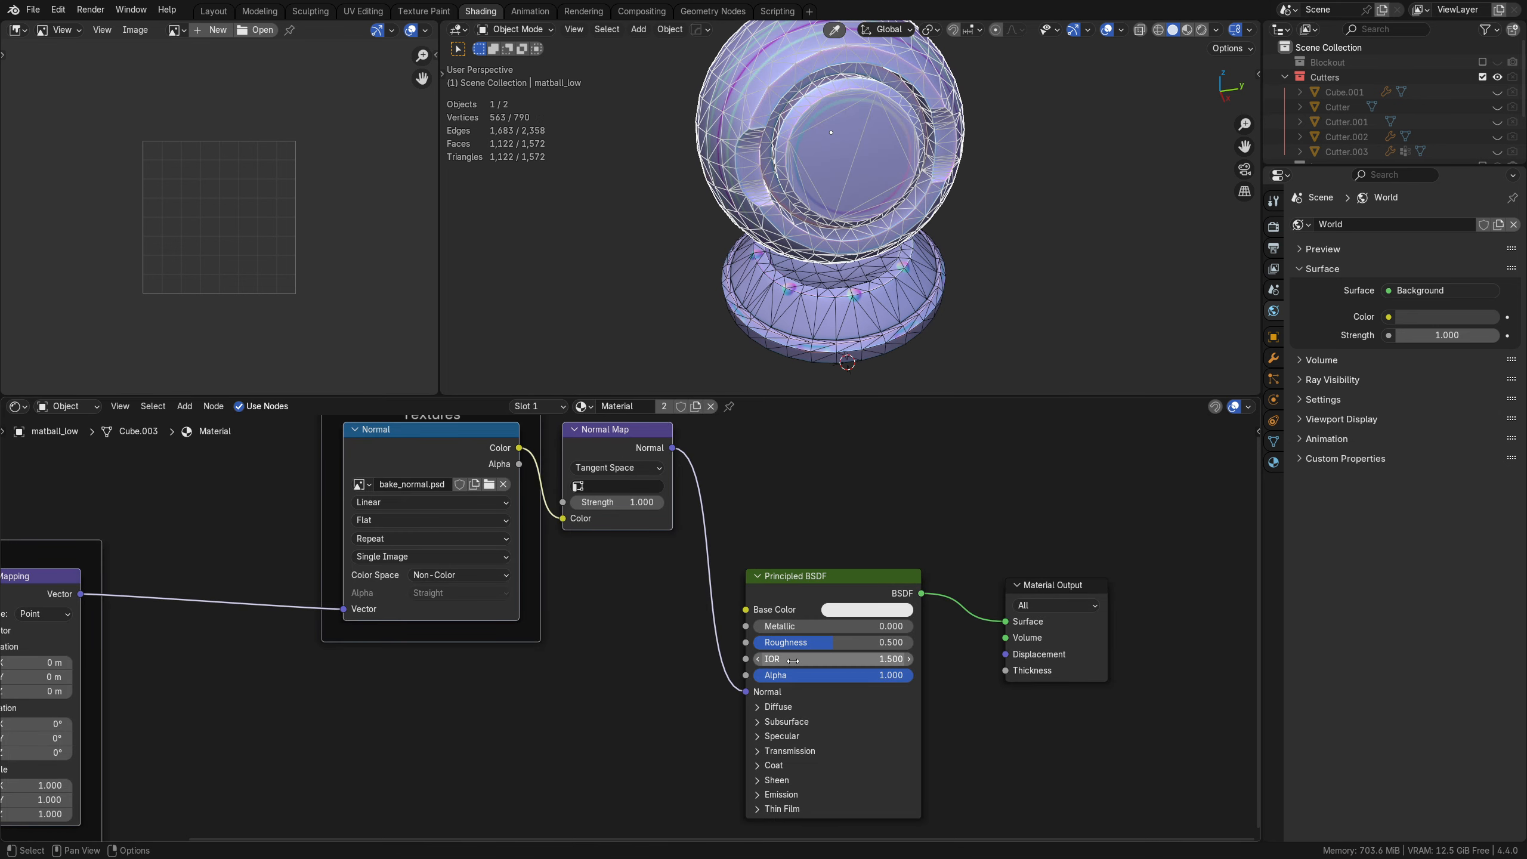
Set the Principled BSDF's Metallic value to 1
double_click(807, 626)
text(11)
key(Return)
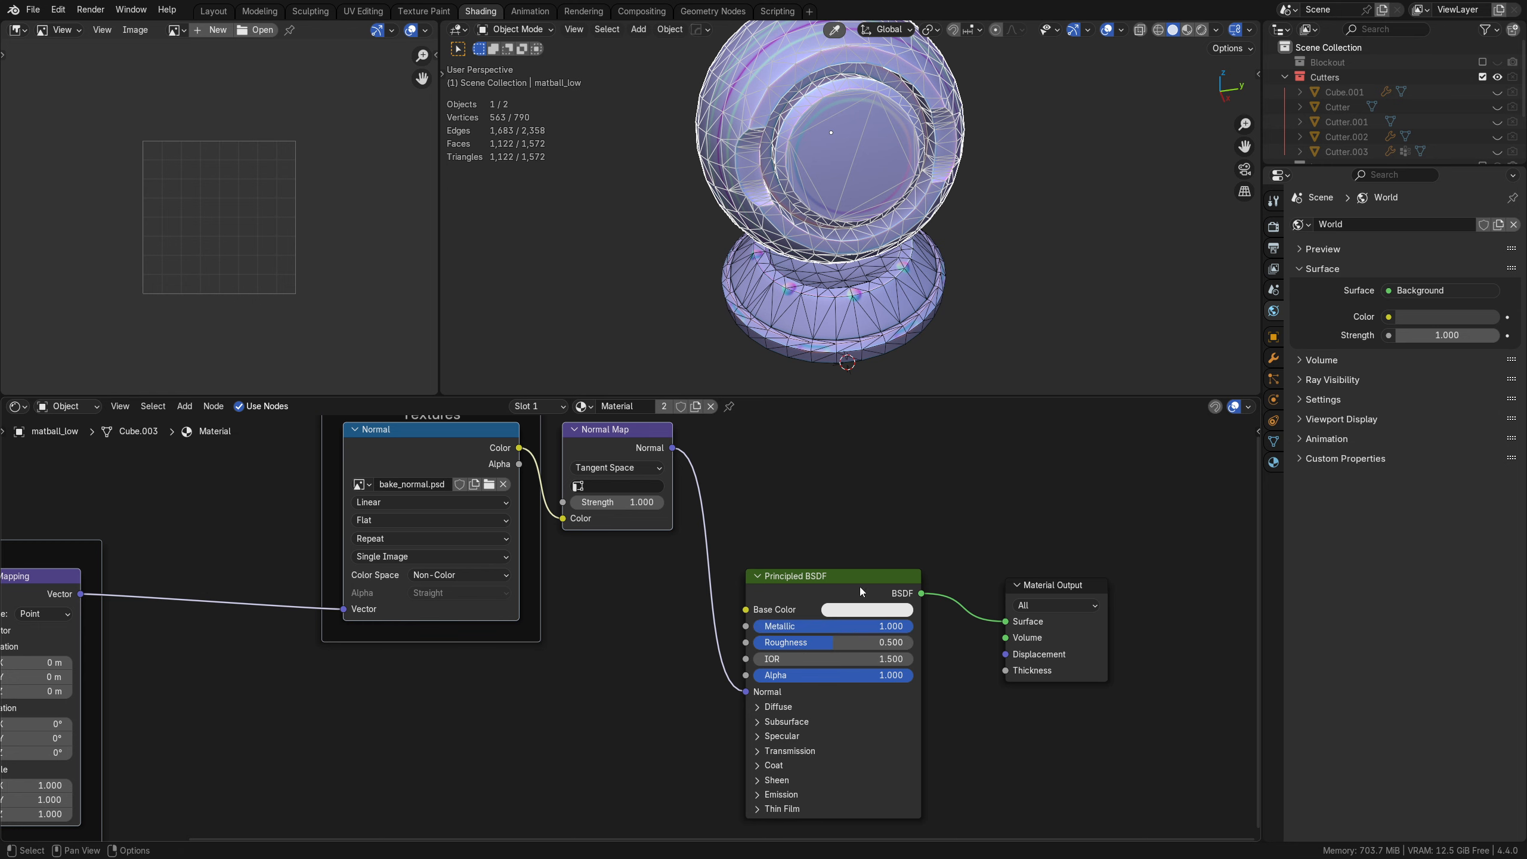
Return to the Layout workspace, display the model in Material Preview shading and turn off the wireframe overlay
click(216, 12)
key(z)
click(819, 558)
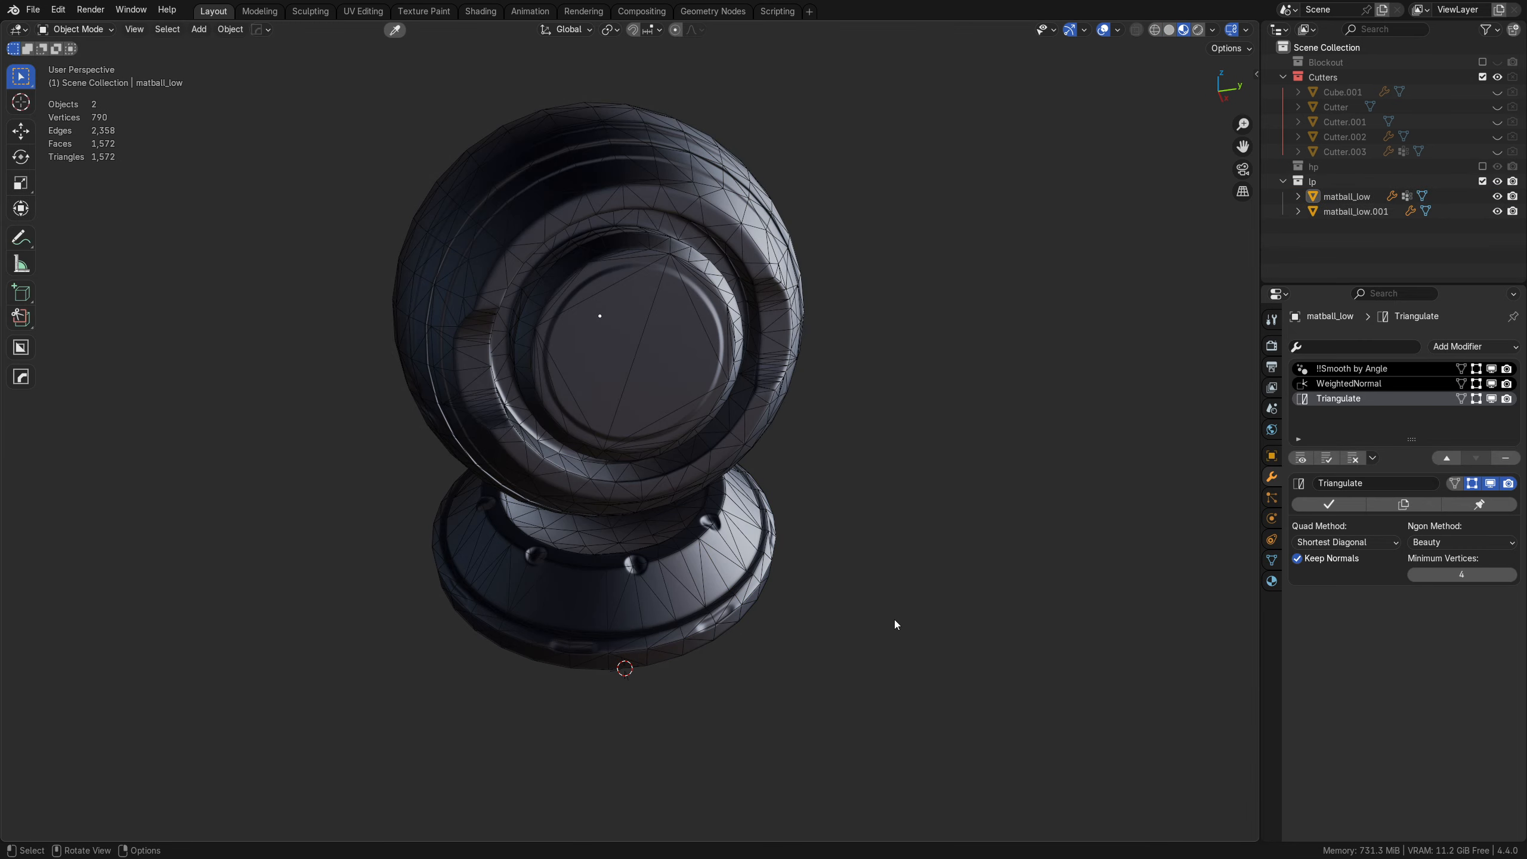
key(shift+w)
Examine the baked normal map's shading on the ball and base, including the base's lower rim up close and the whole model
middle_drag(743, 561, 821, 562)
scroll(890, 608, up, 2)
key(a)
key(a)
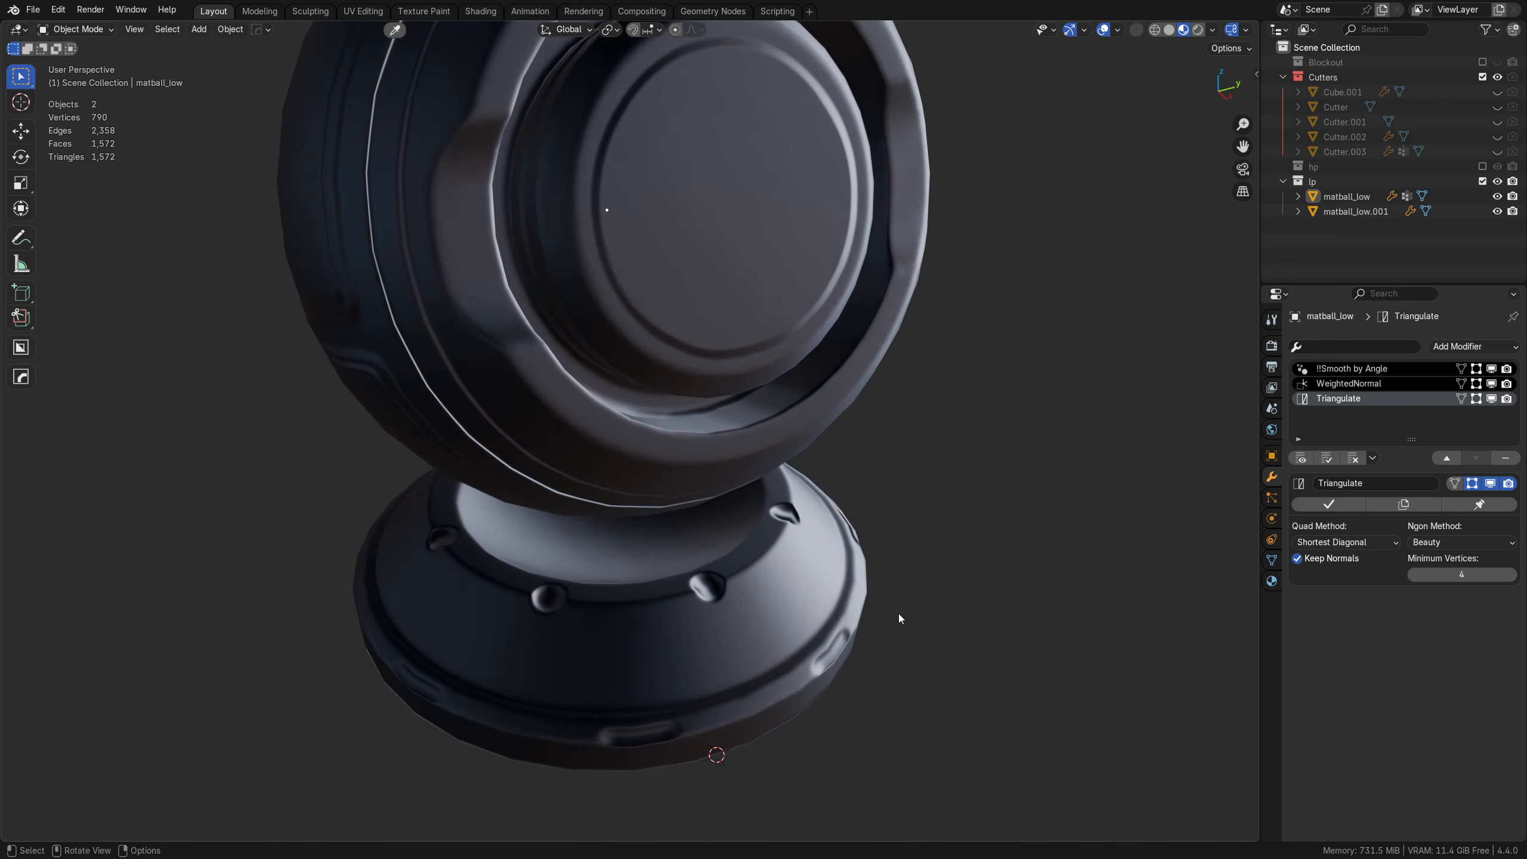
middle_drag(900, 616, 813, 470)
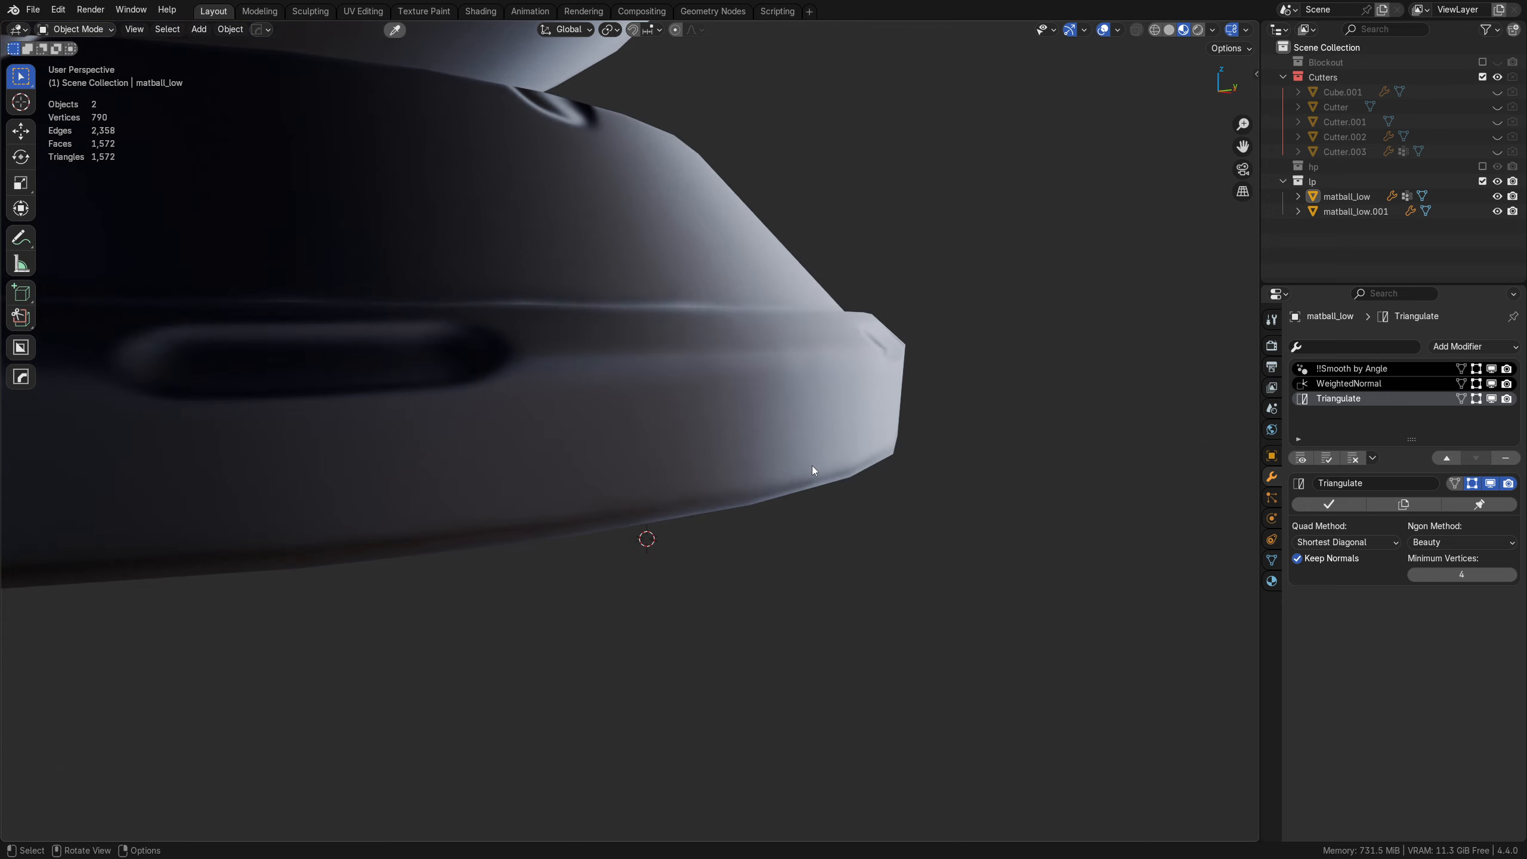
right_click(811, 466)
key(Escape)
scroll(818, 445, down, 10)
middle_drag(786, 468, 762, 561)
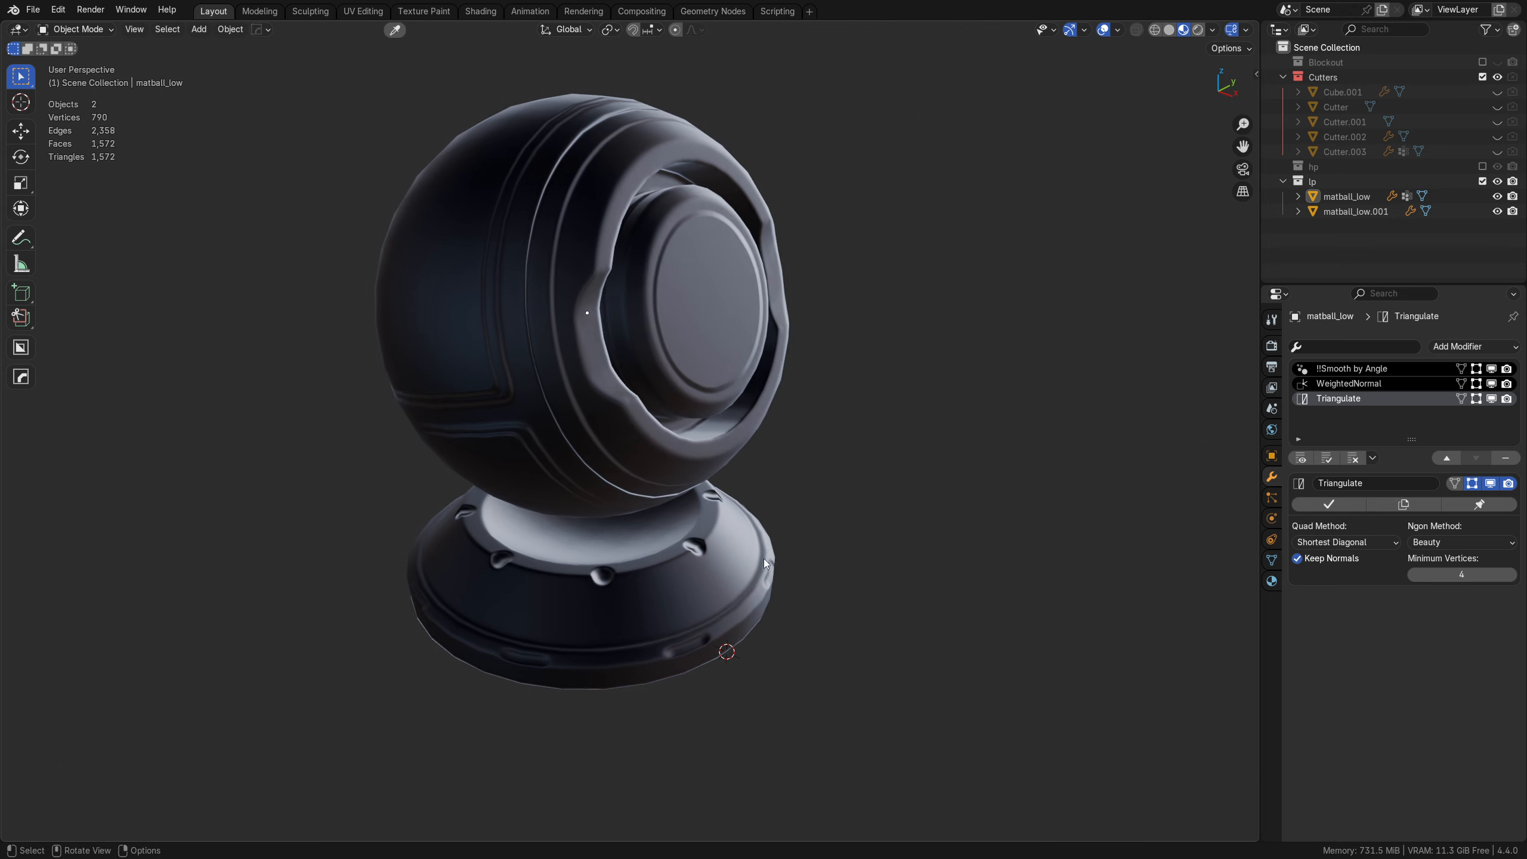